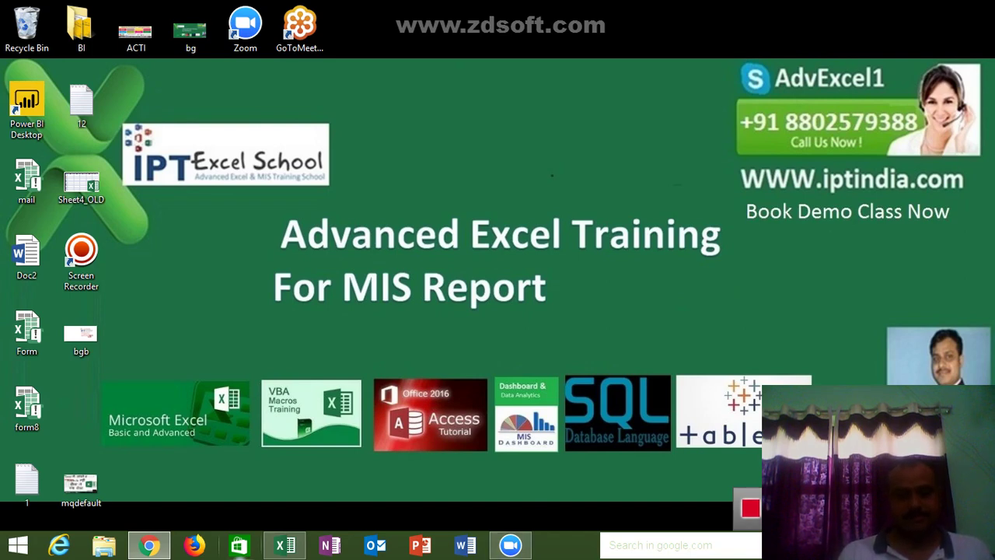
Step: Bring the Class_file workbook to the front from the taskbar
left_click(285, 544)
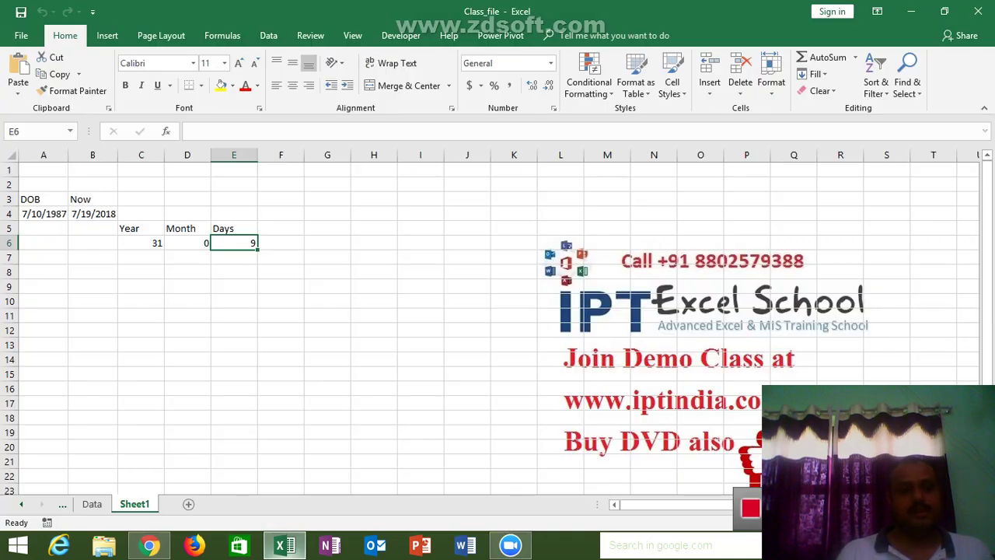
Step: Add a new sheet and enter the operators =, > and < in E1:E3
left_click(188, 504)
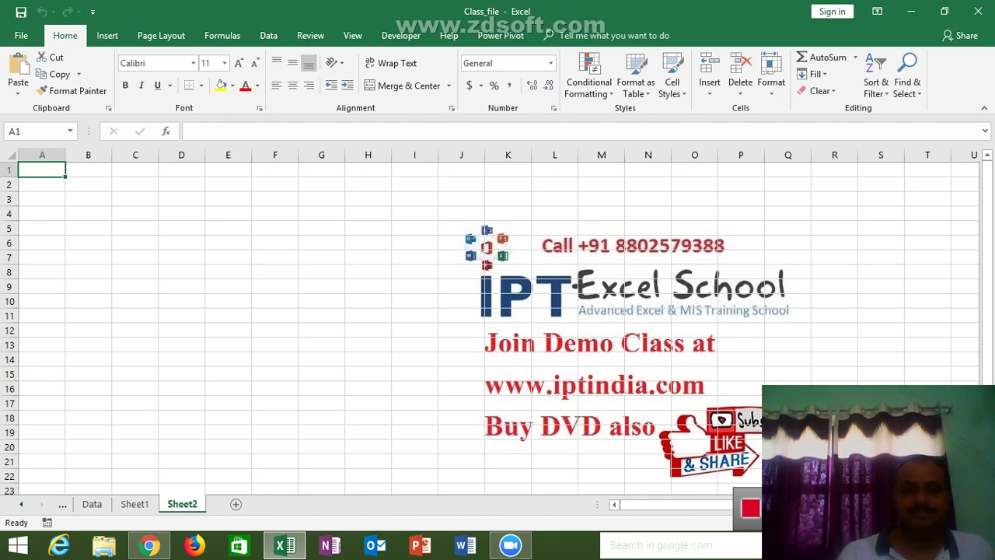
left_click(228, 169)
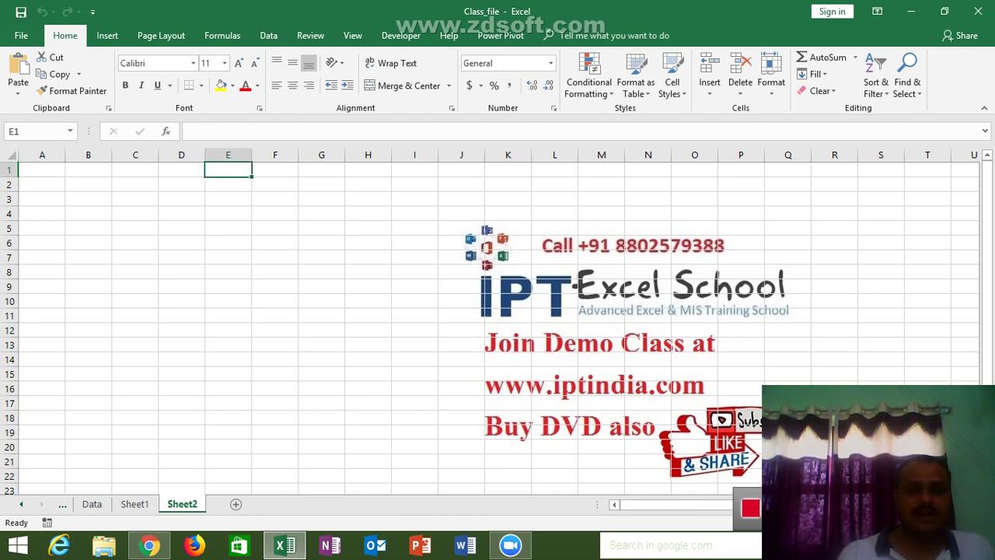
type("=")
key("Return")
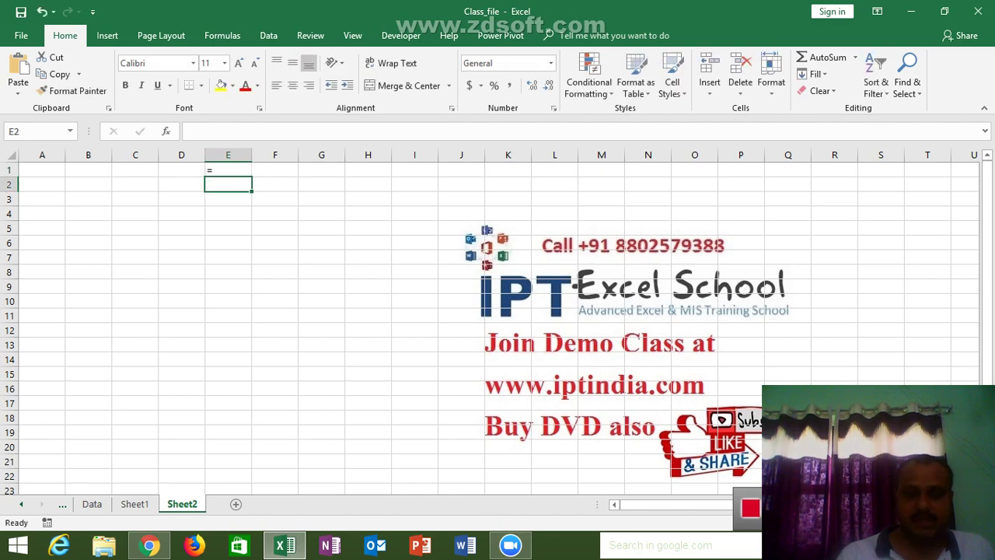
type(">")
key("Return")
type("<")
key("Return")
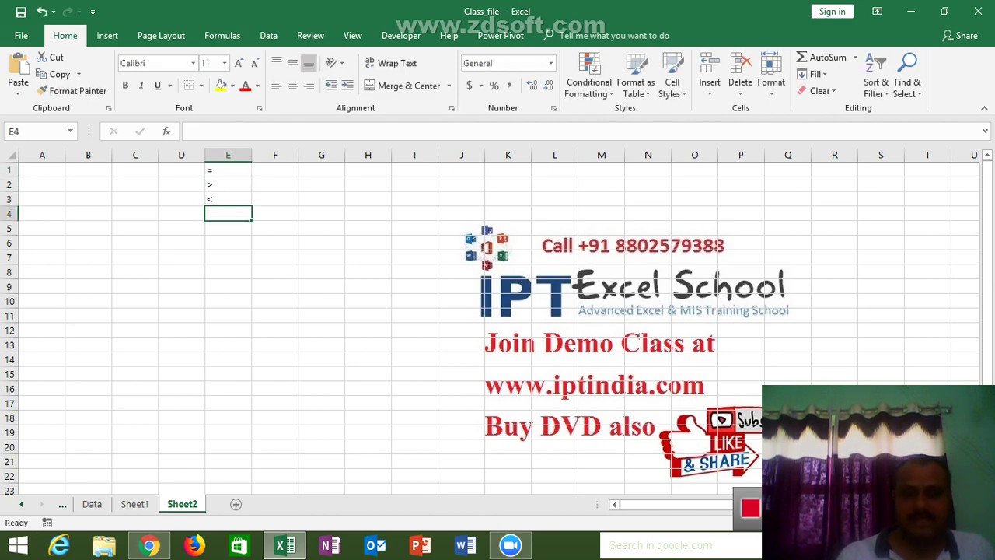
Step: Enter >=, <= and <> in E4:E6, then select the operator list E1:E6
type(">=")
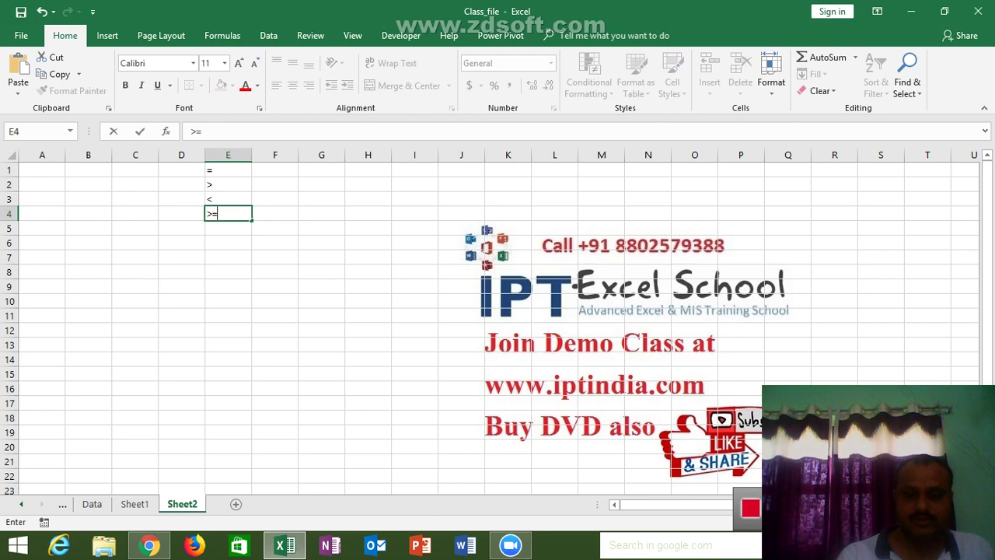
key("Return")
type("<=")
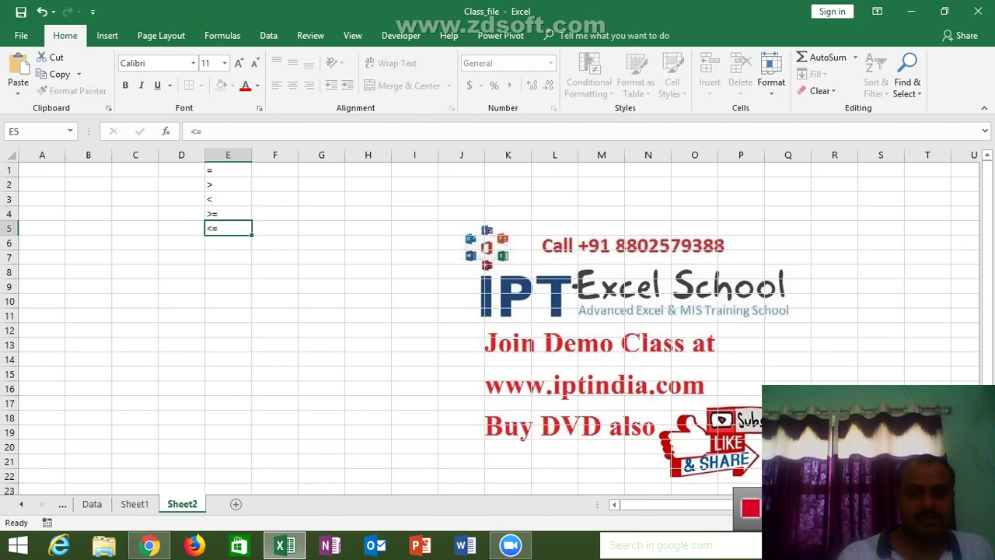
key("Return")
type("<>")
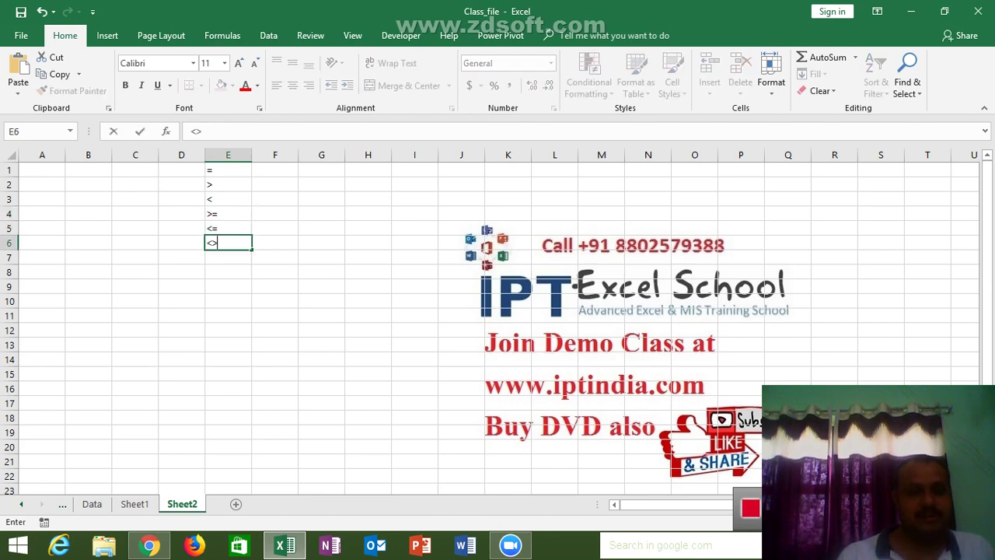
key("Return")
left_click(227, 243)
key("ctrl+shift+Up")
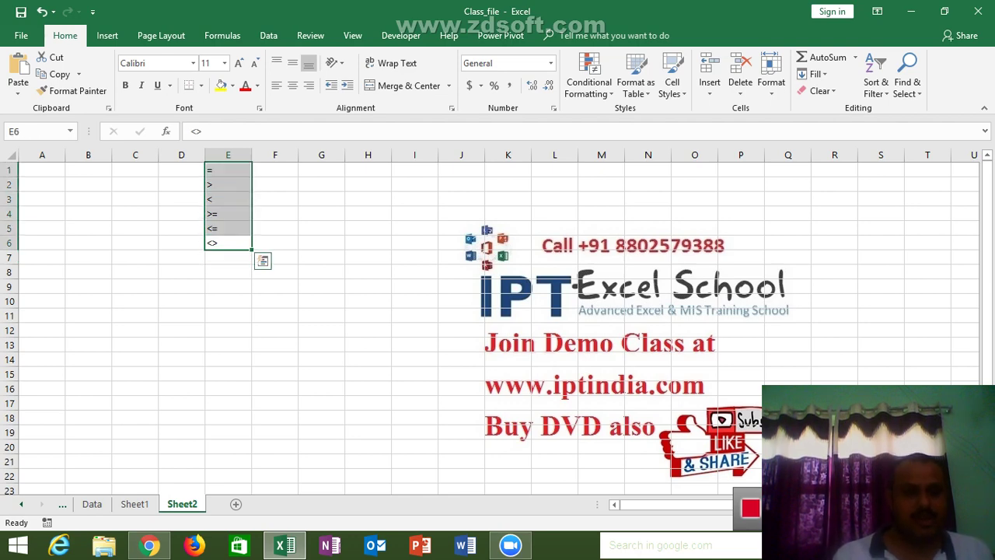
Step: Enter 85, 36, 96, 0.6, 52, 36 and 63 down A1:A7
key("Left")
key("Left")
key("Left")
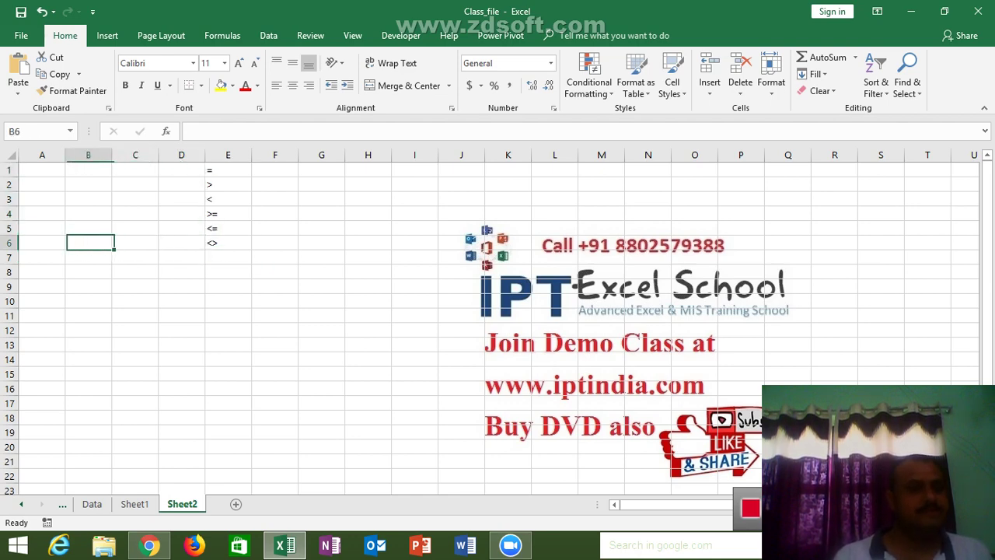
key("Left")
key("ctrl+Up")
type("85 ")
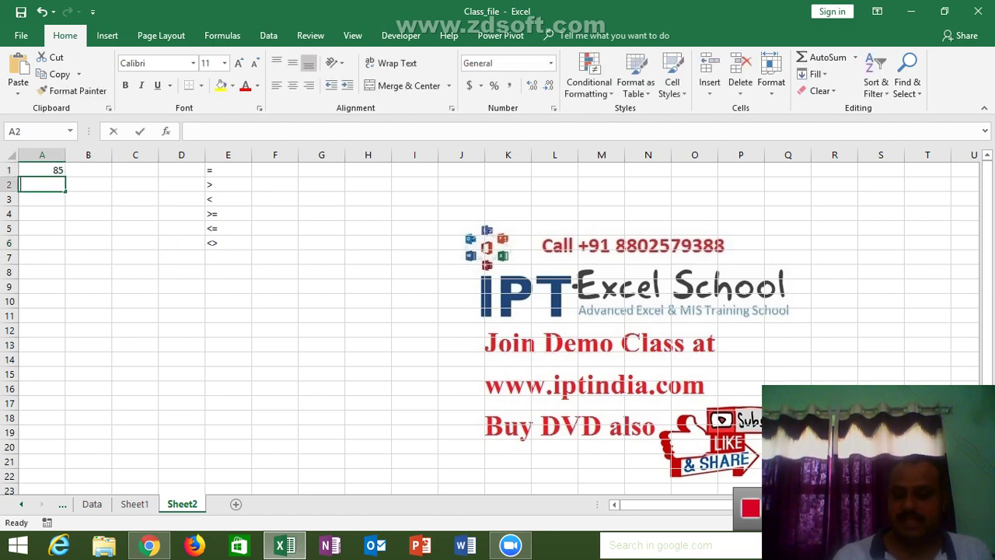
type("36 96")
key("Return")
type(".6")
key("Return")
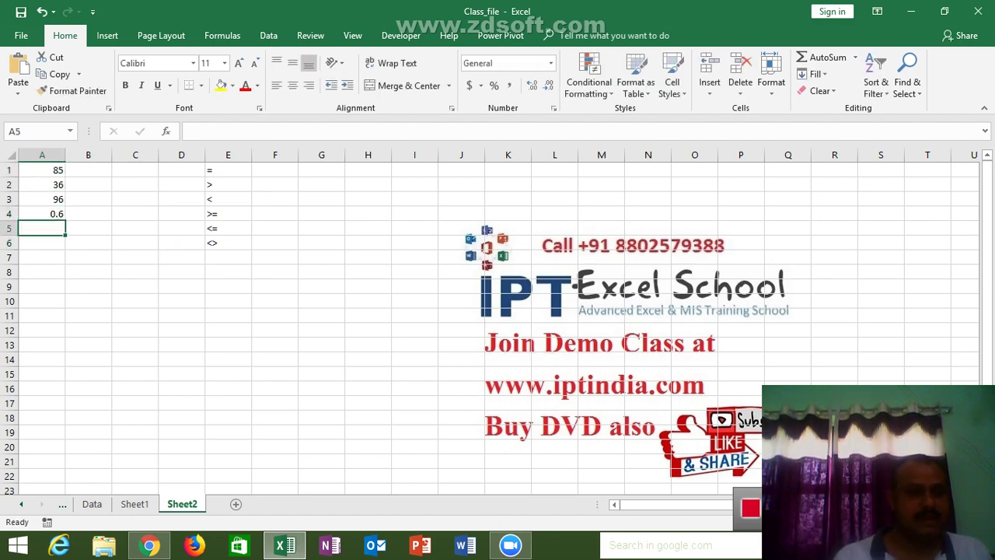
type("52")
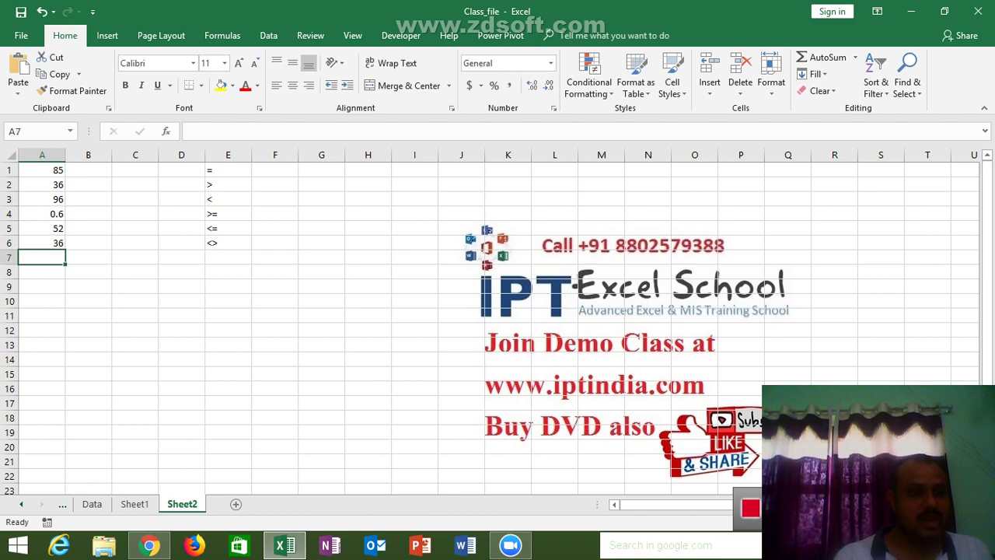
type(" 36 63")
key("Return")
Step: Correct A4 from 0.6 to 60
key("Up")
key("Up")
key("Up")
key("Up")
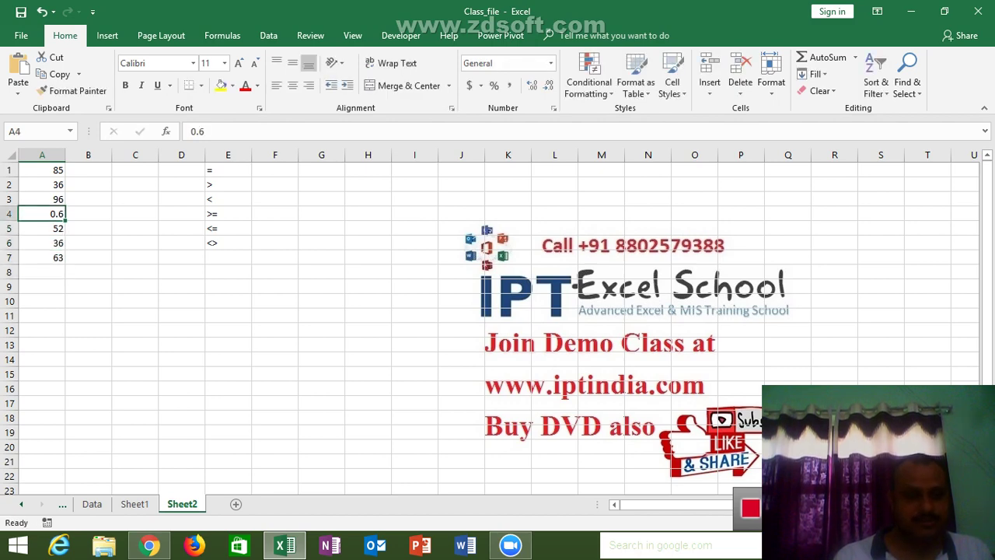
type("60")
key("Return")
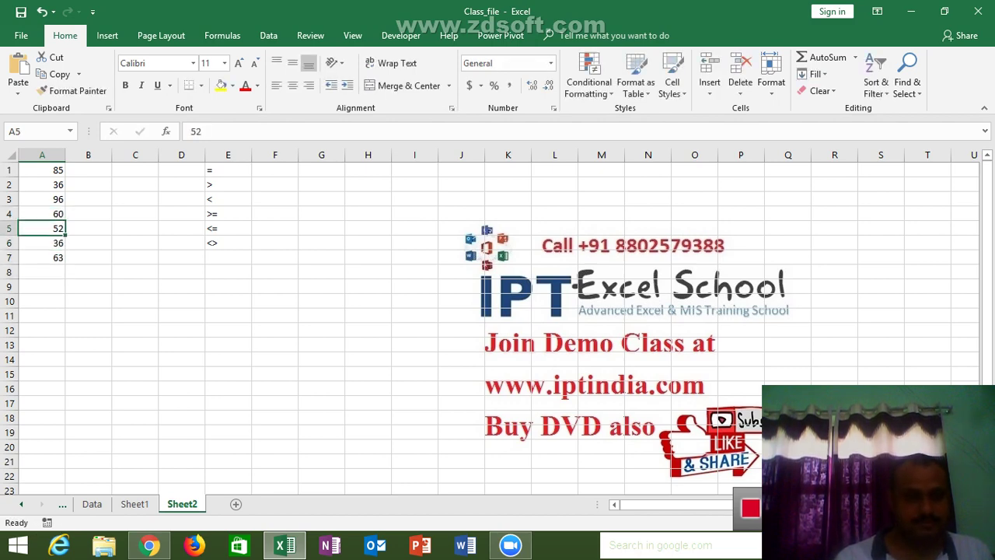
left_click(41, 170)
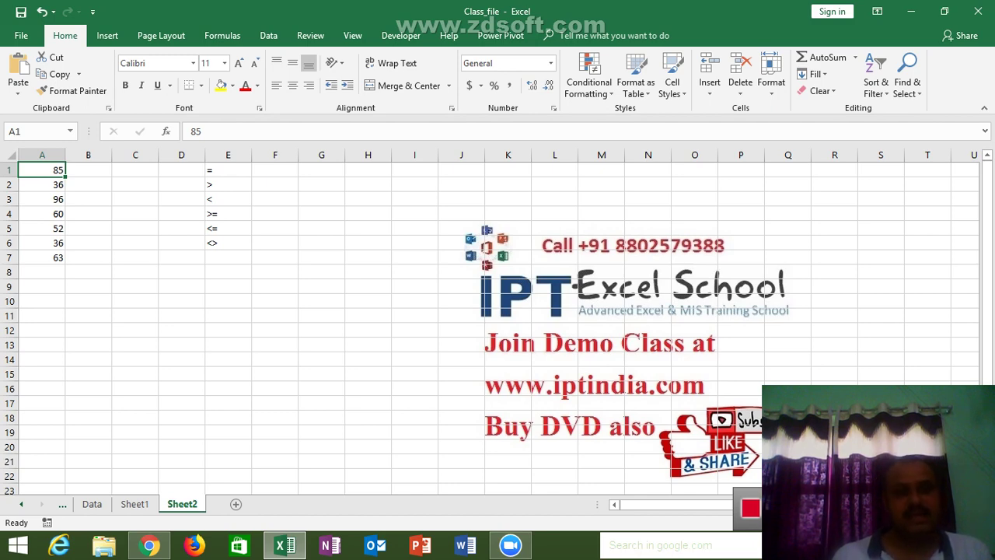
left_click(87, 170)
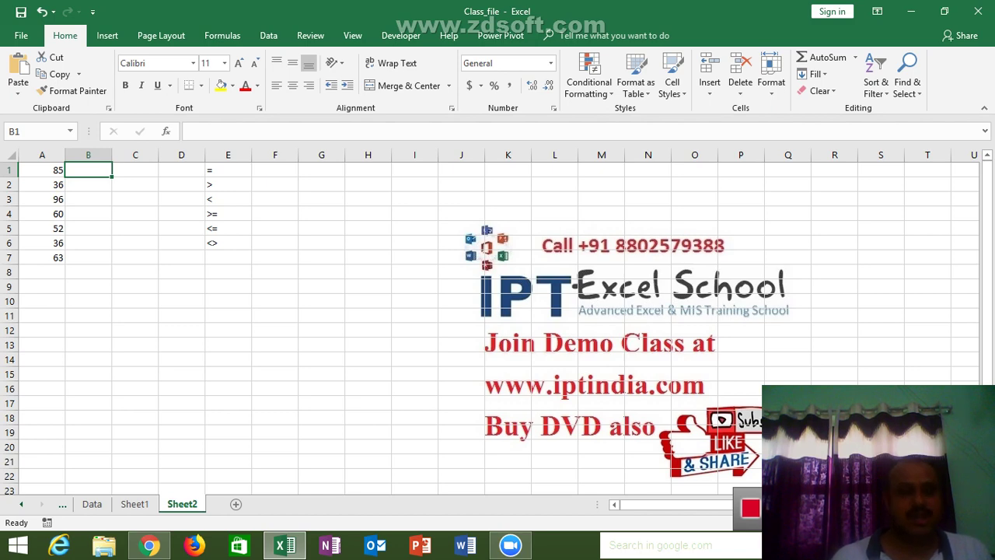
Step: Enter =A1>50 in B1 and fill it down to B7
type("=")
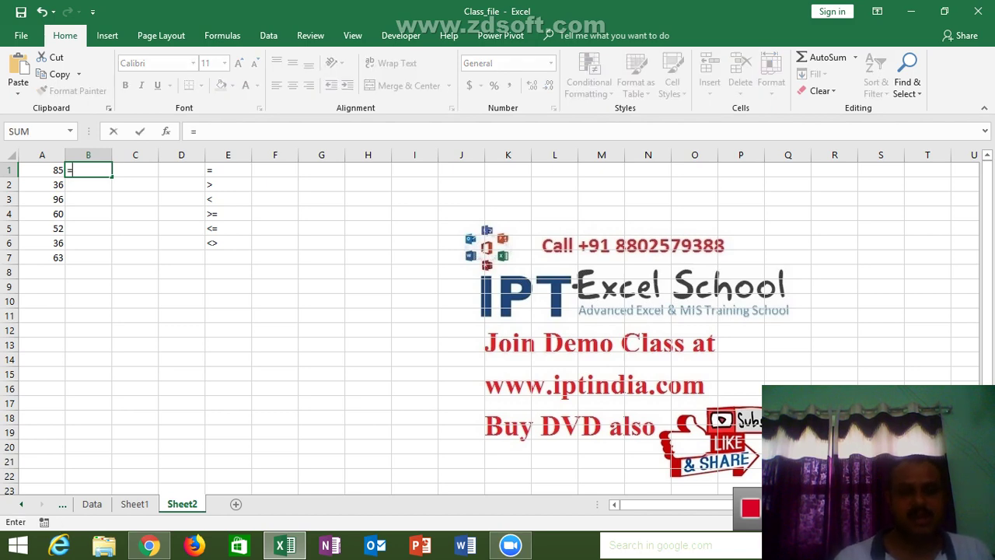
left_click(42, 170)
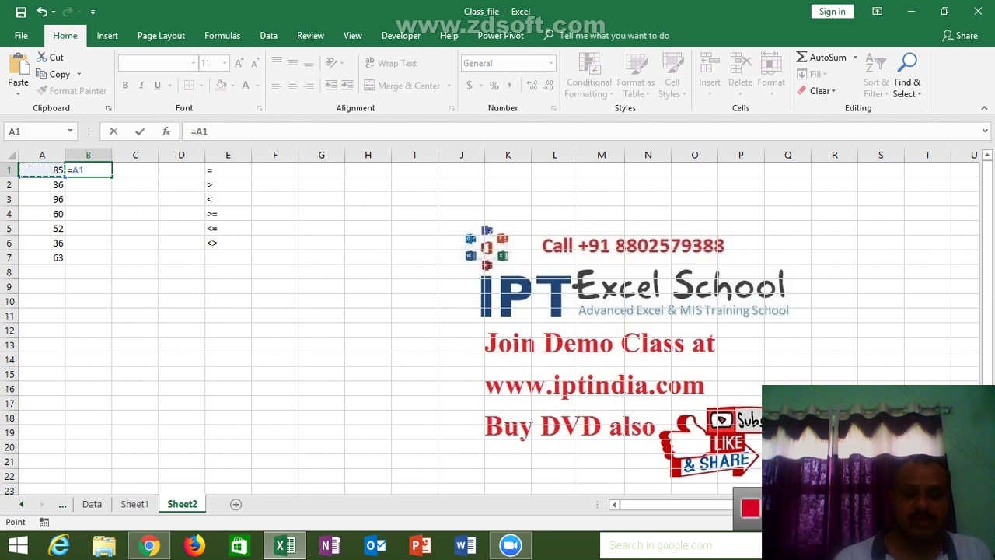
type(">")
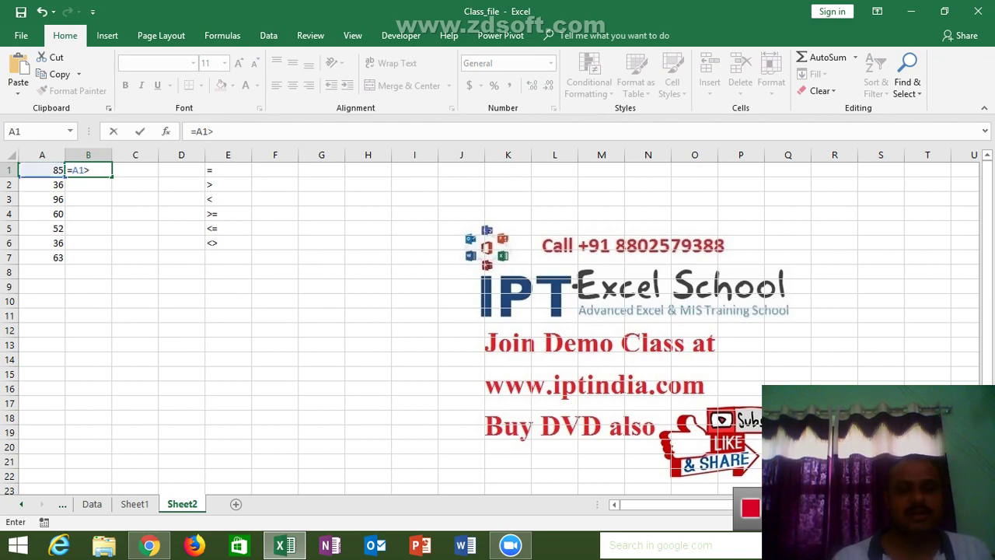
type("5")
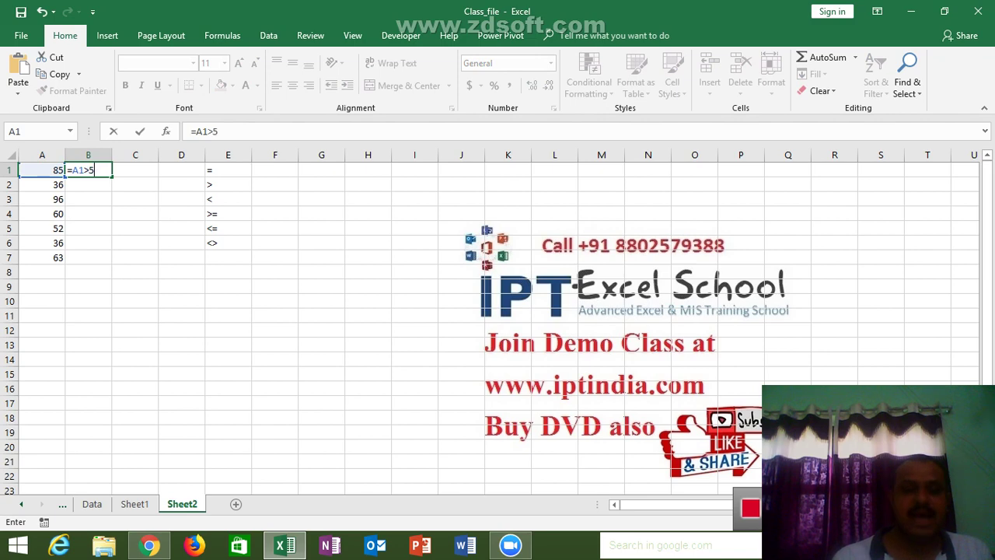
type("0")
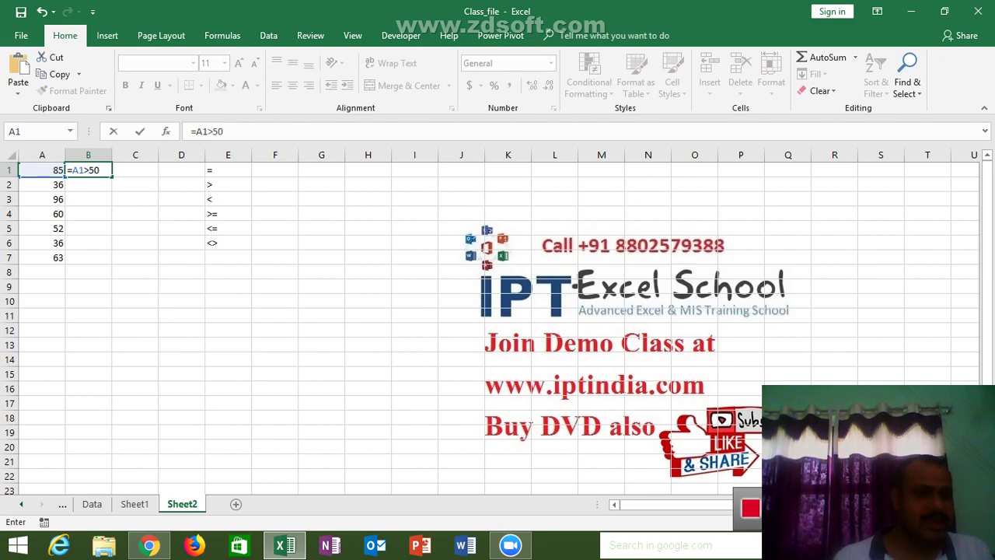
key("Return")
left_click(88, 169)
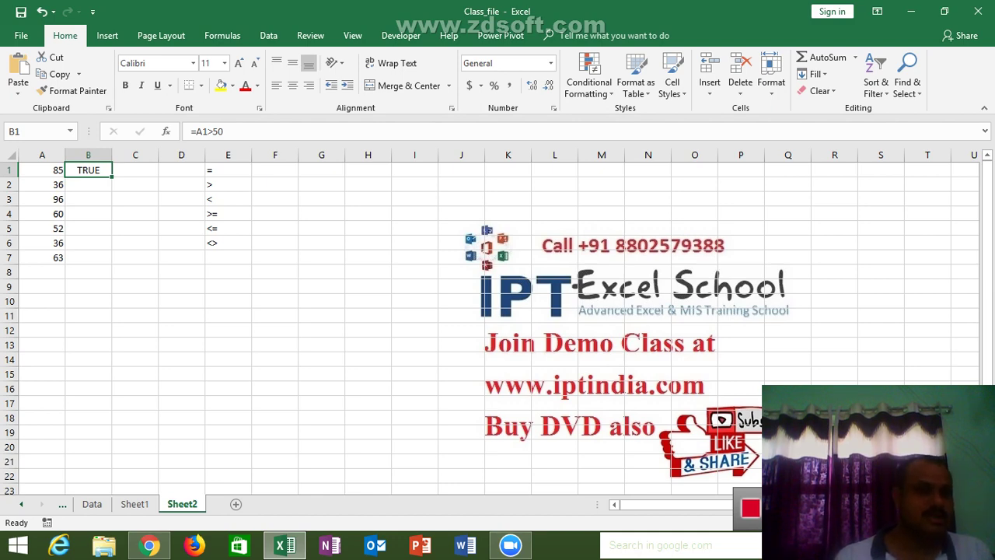
double_click(111, 176)
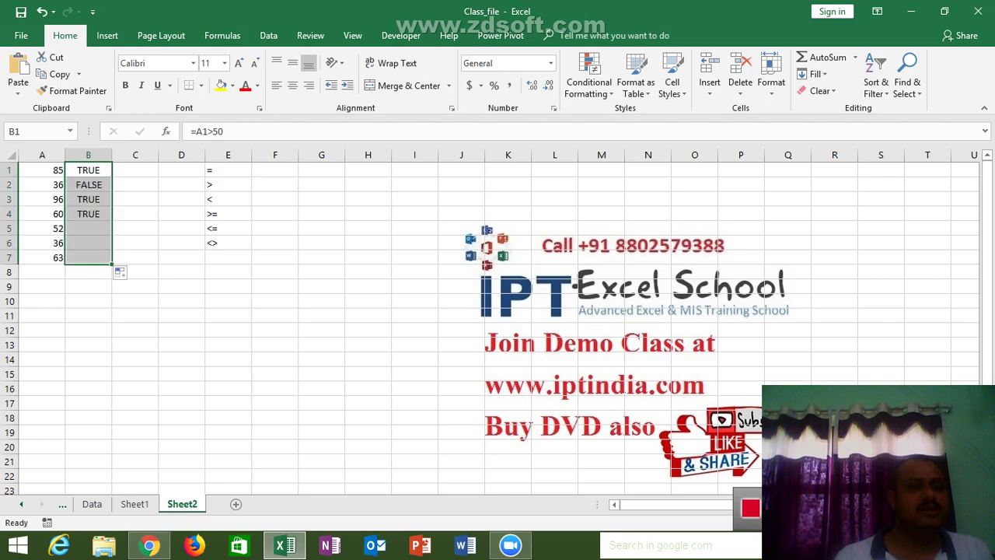
Step: Check the copied comparison formulas in B2 through B7
left_click(88, 184)
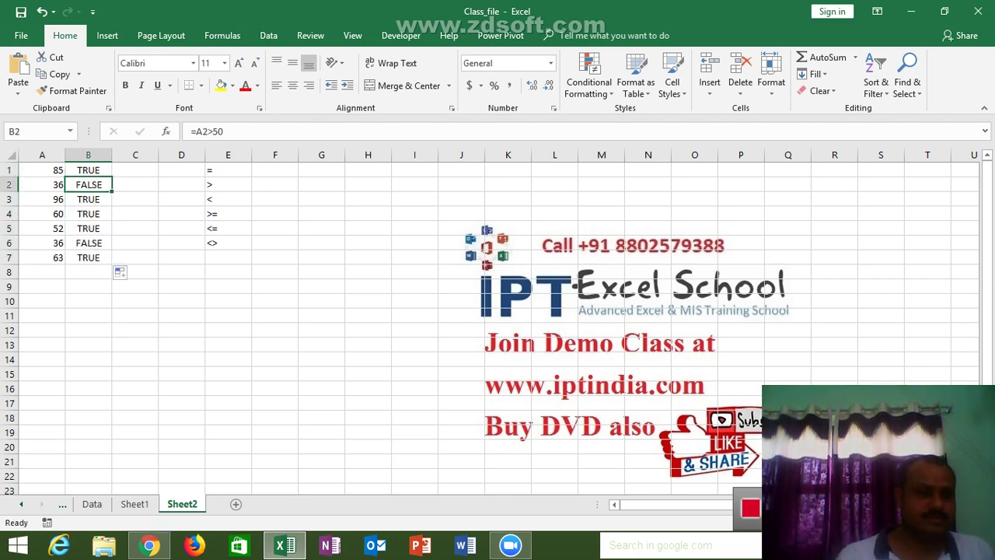
left_click(87, 199)
left_click(88, 214)
left_click(87, 228)
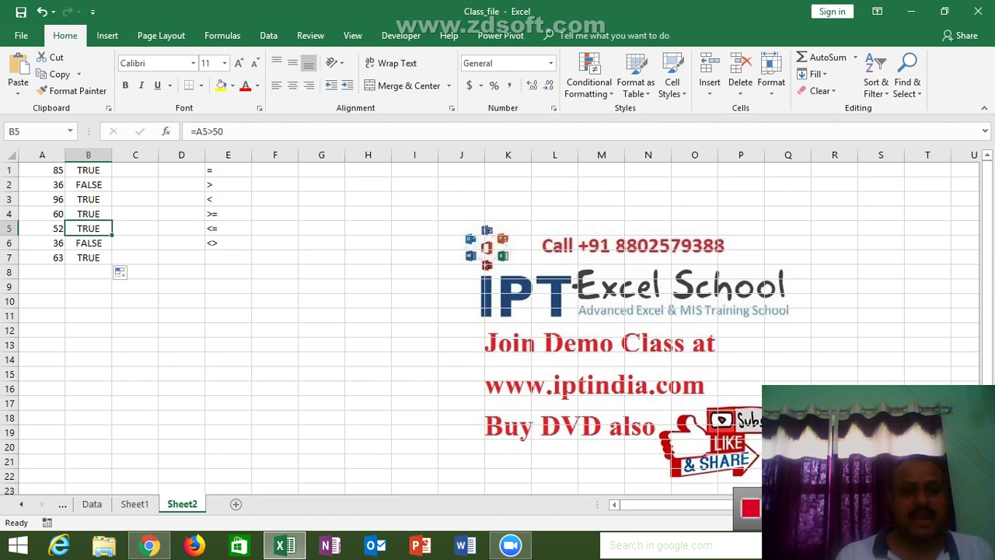
left_click(88, 258)
left_click(135, 169)
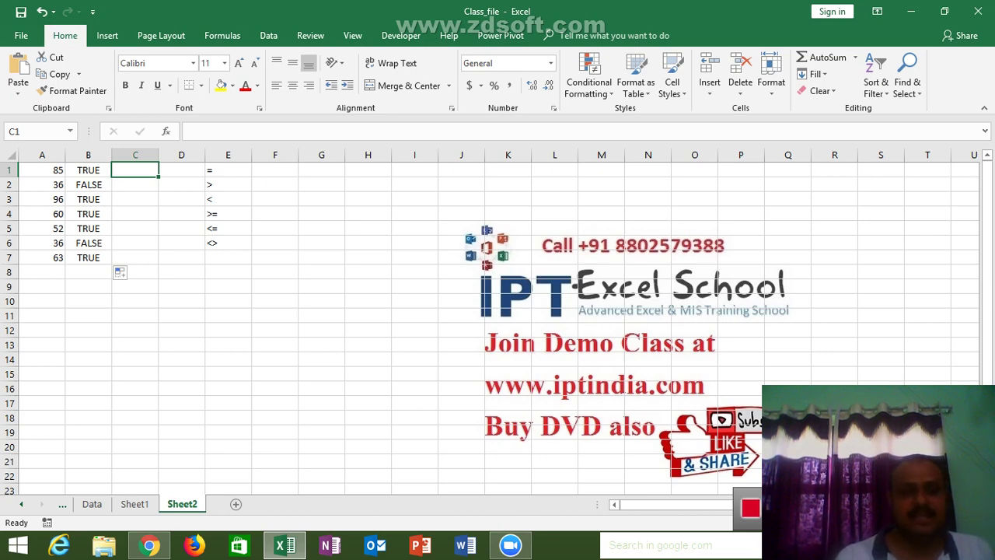
Step: Enter =IF(B1,"OK","Pending") in C1, which shows OK
type("=")
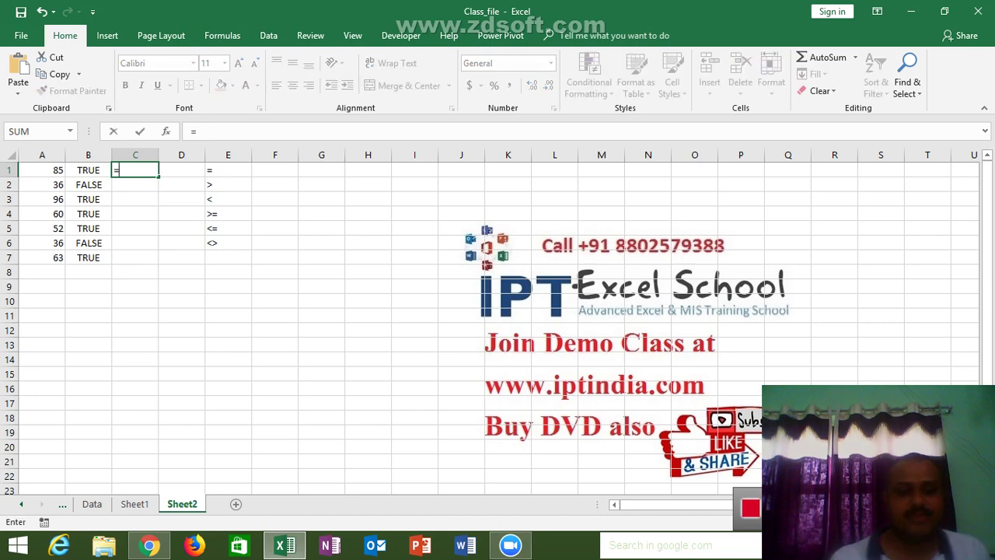
type("if")
key("Tab")
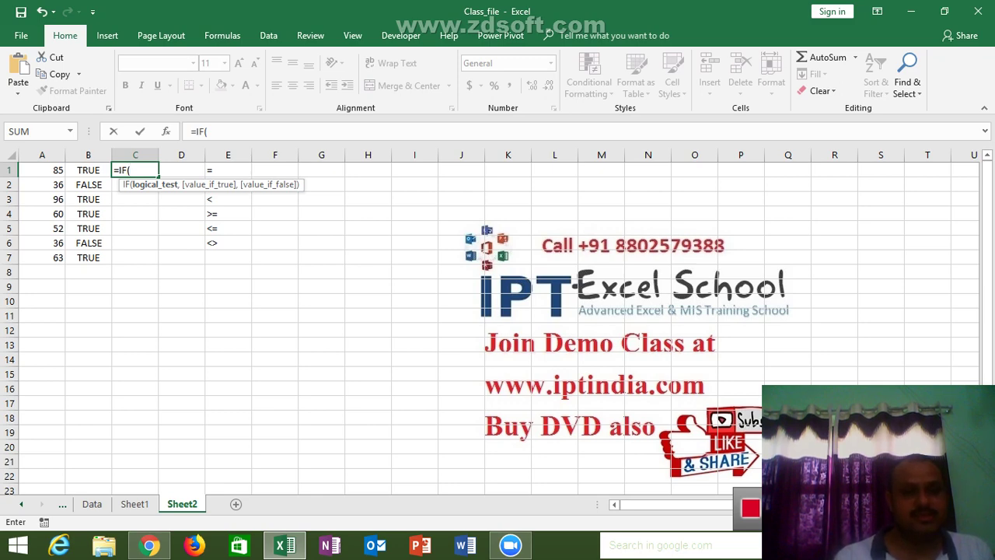
key("Left")
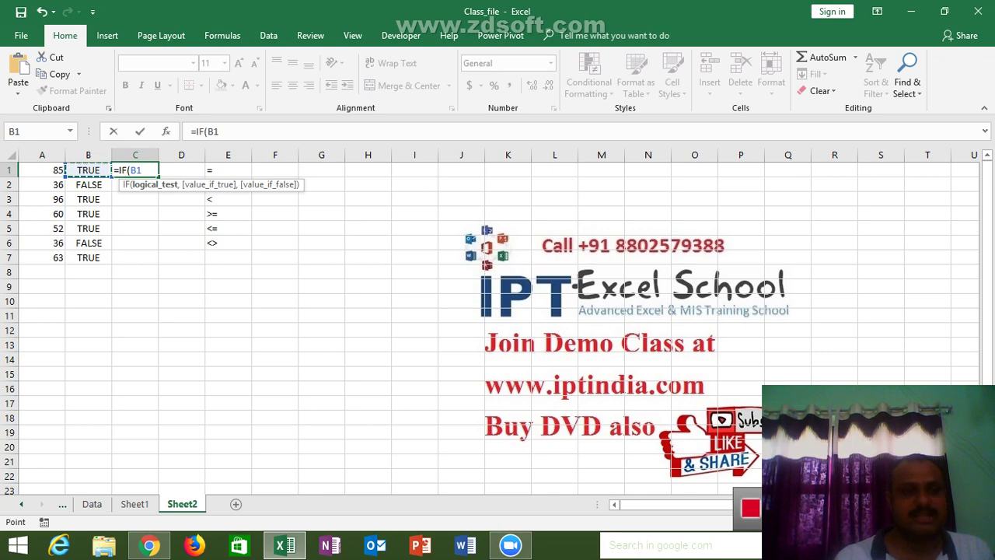
type(",")
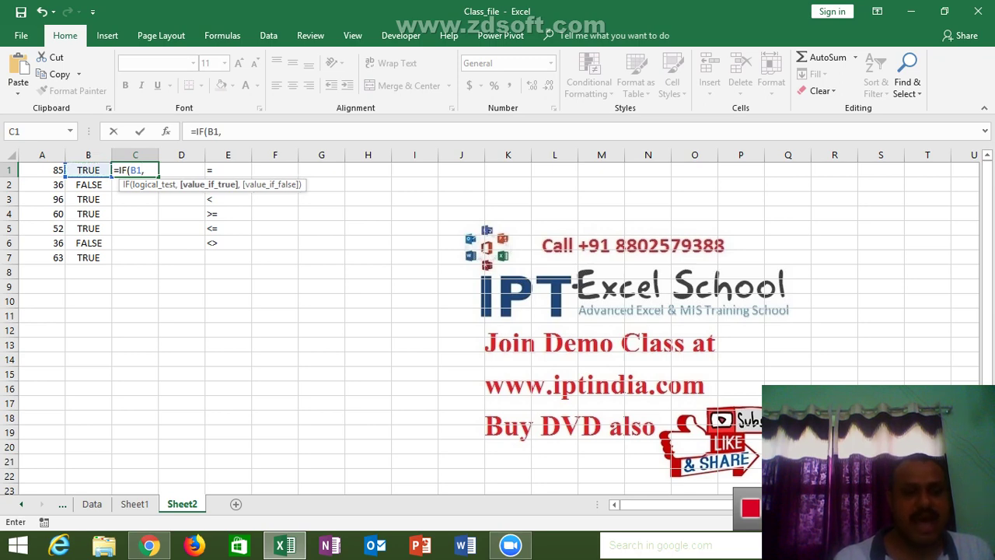
type("\"OK\"")
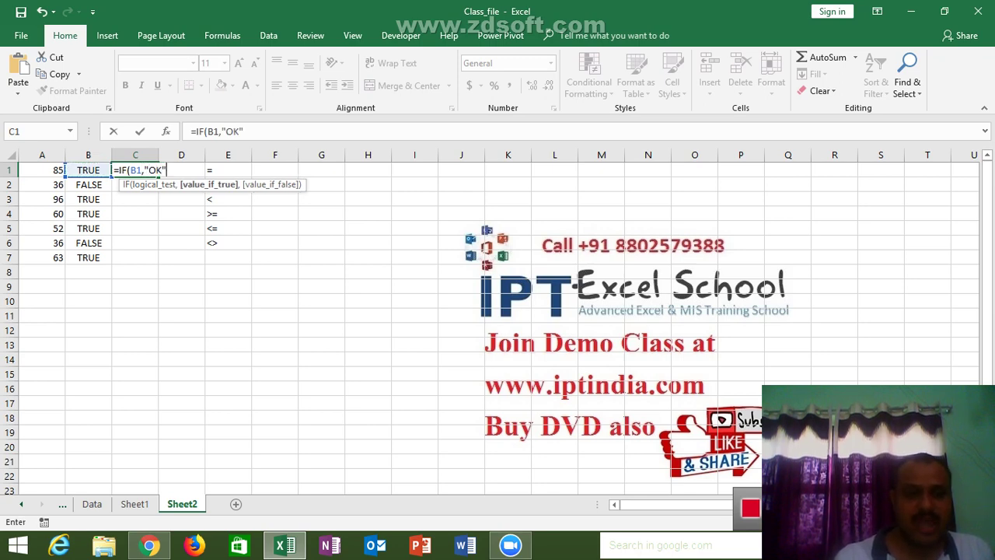
type(",\"")
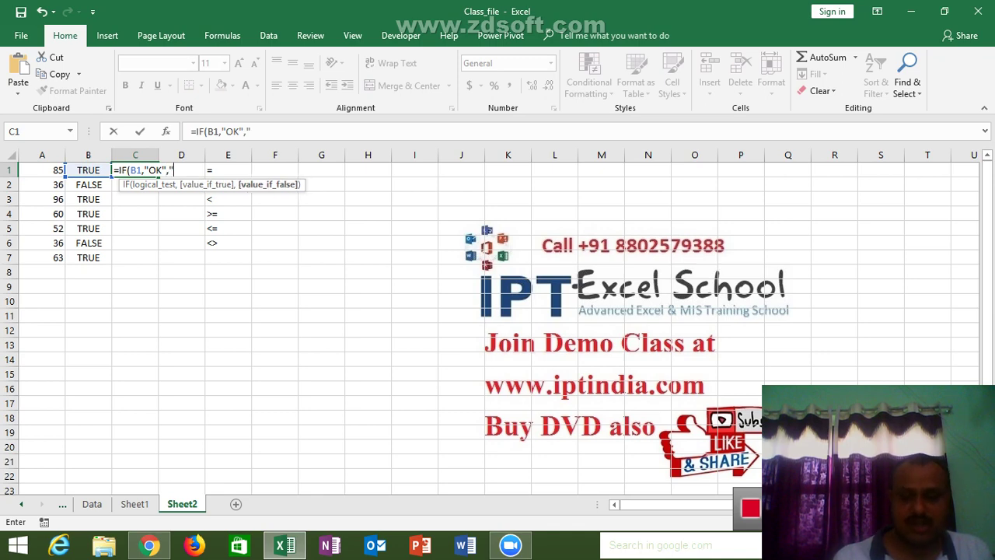
type("Pend")
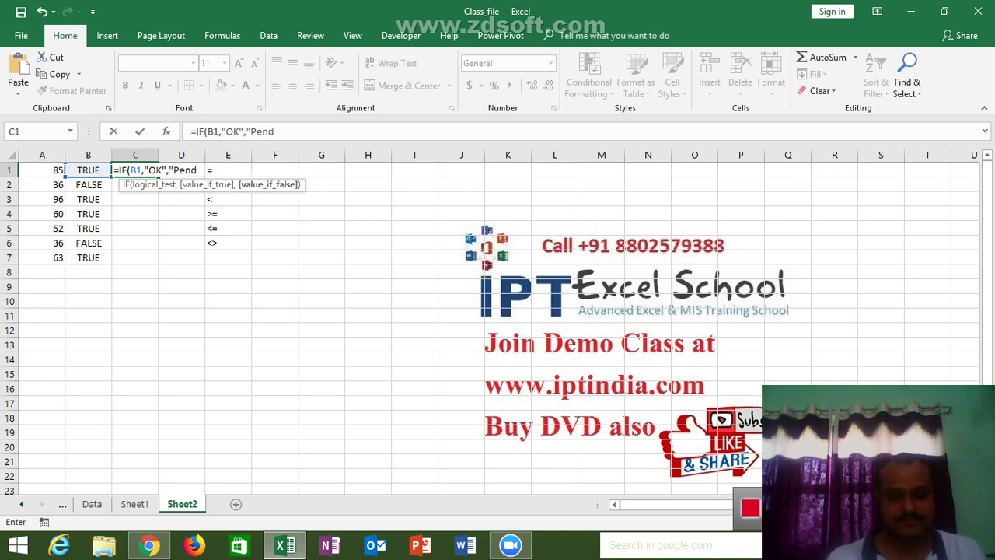
type("ing\"")
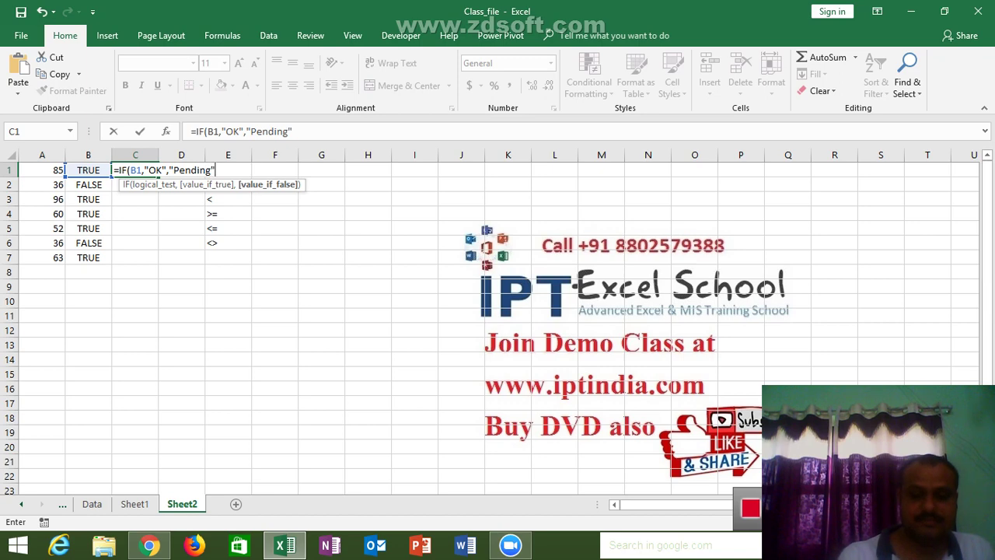
type(")")
key("Return")
left_click(136, 170)
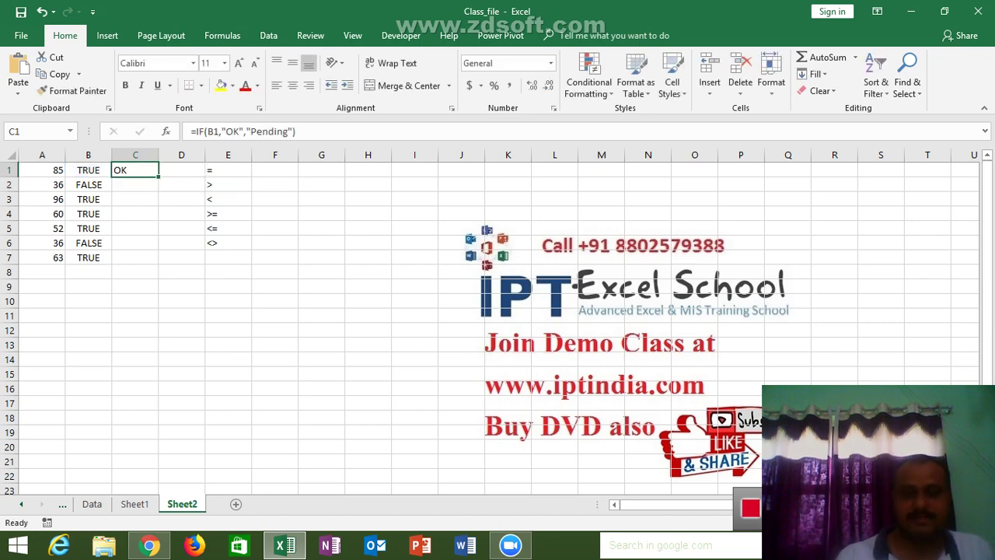
Step: Enter =IF(A2>=60,"OK","Pending") in C2, which shows Pending
left_click(135, 184)
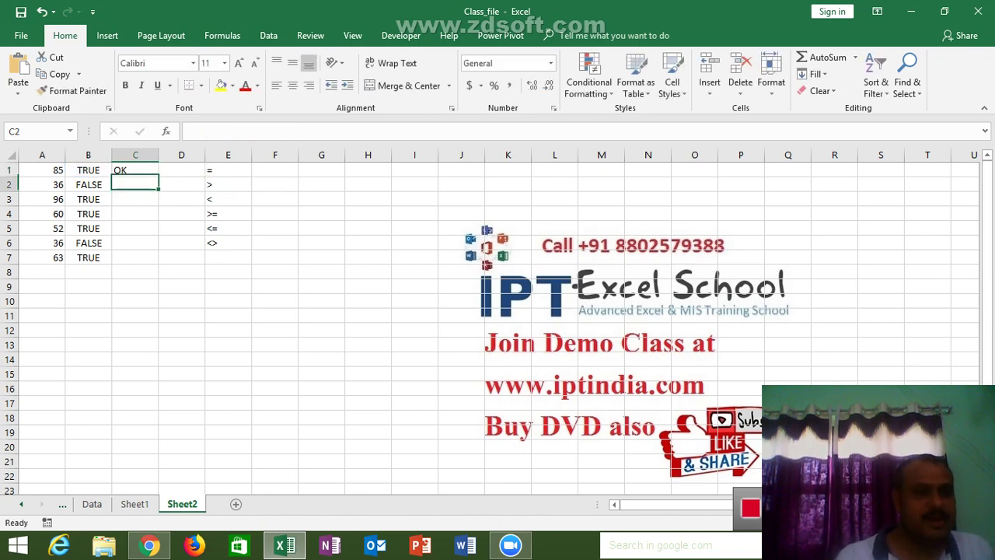
left_click(87, 155)
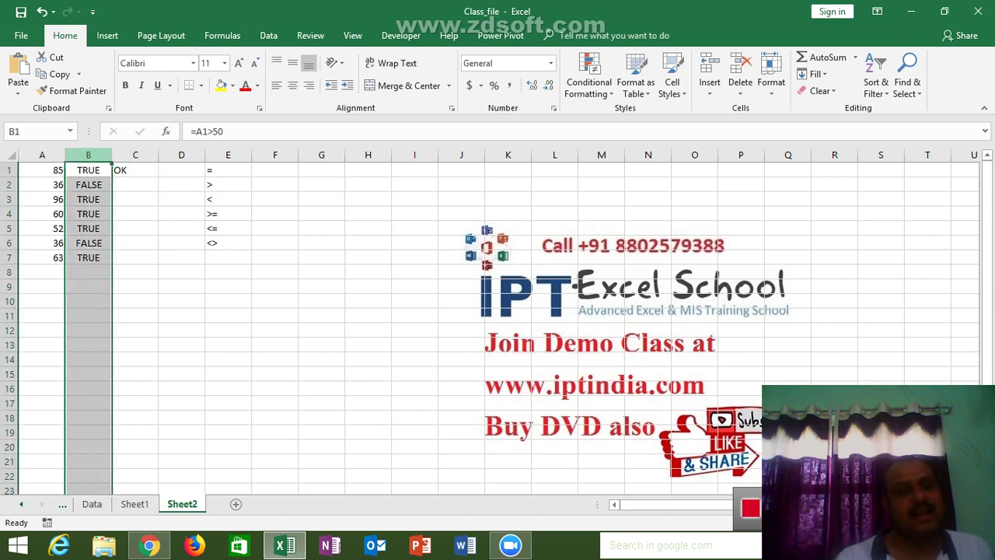
left_click(89, 185)
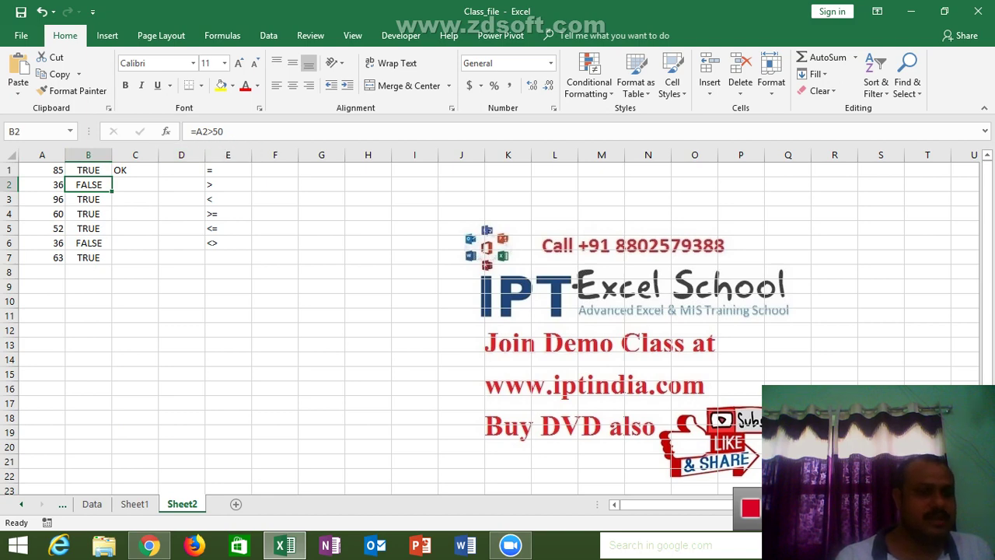
left_click(135, 185)
type("=i")
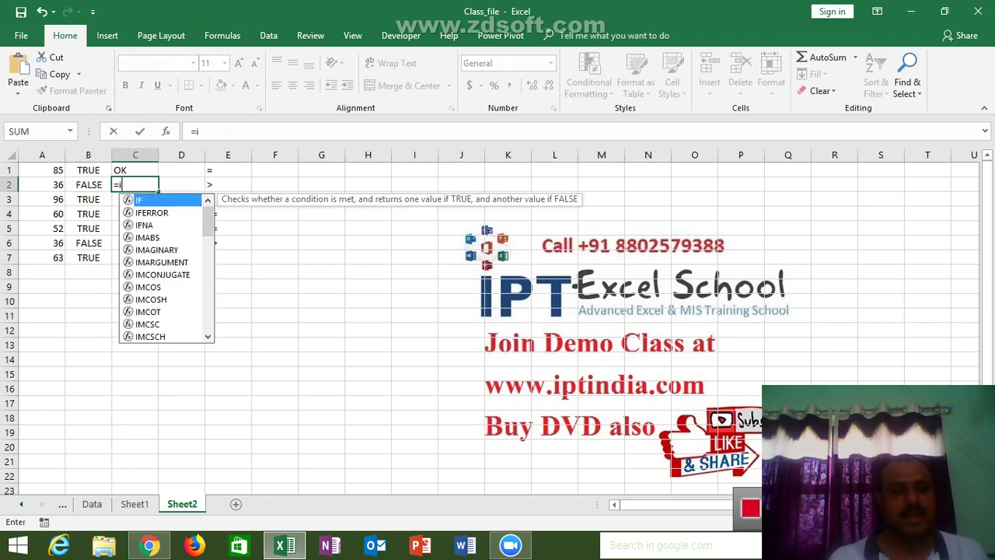
key("Tab")
left_click(59, 184)
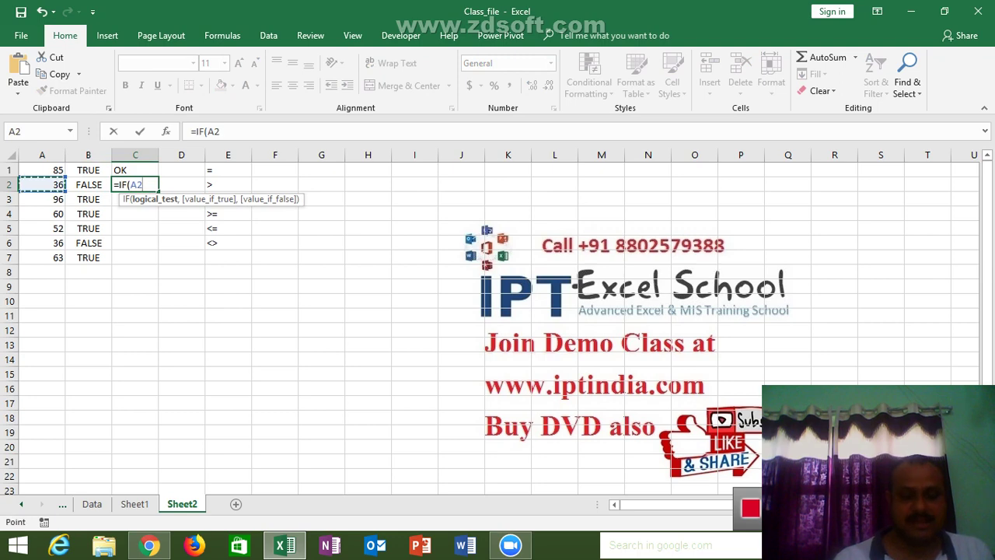
type(">=")
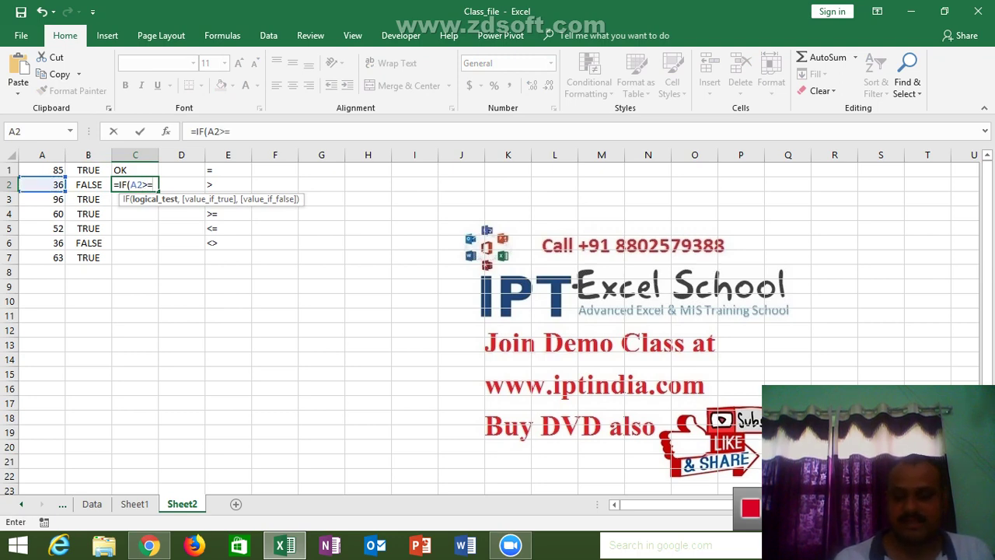
type("60,\"")
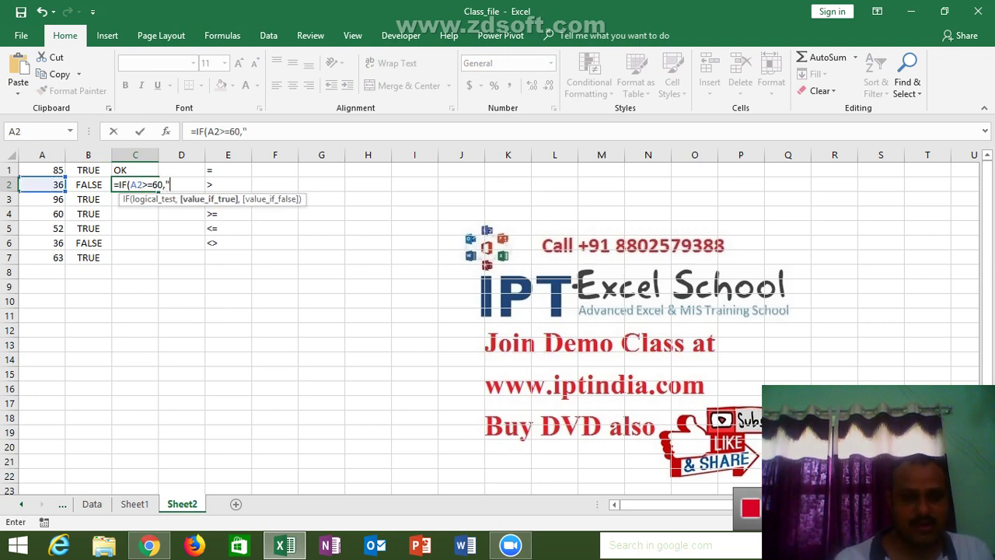
type("OK\"")
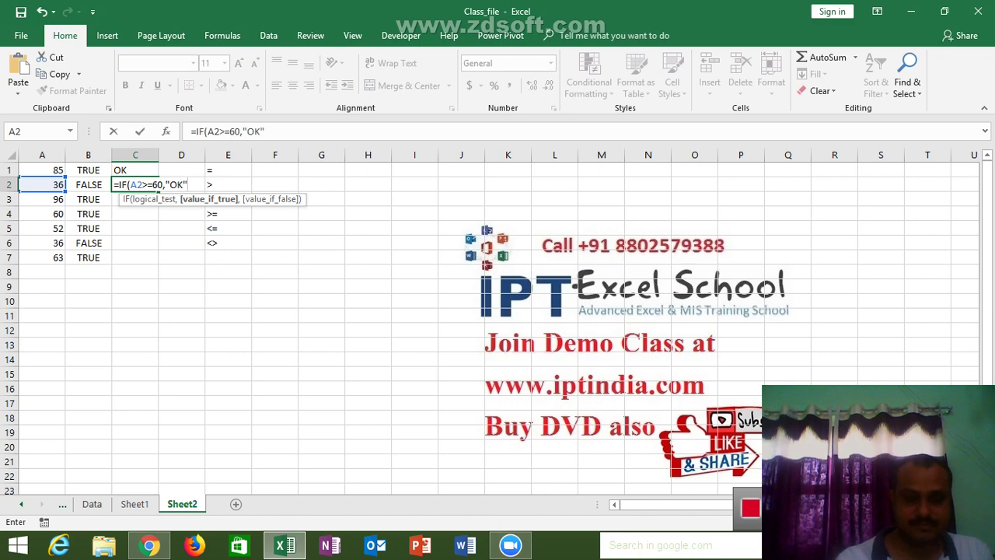
type(",\"Pend")
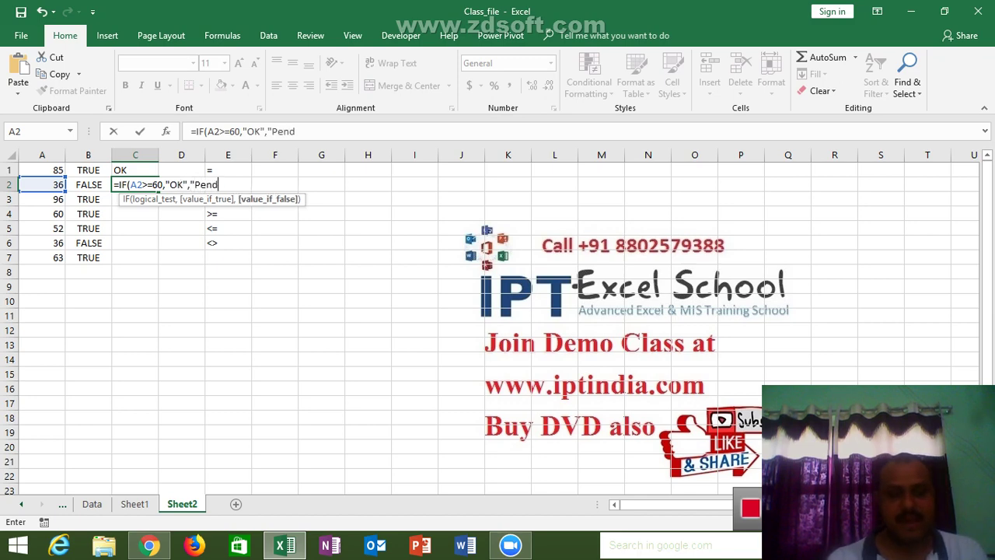
type("ing\")")
key("Return")
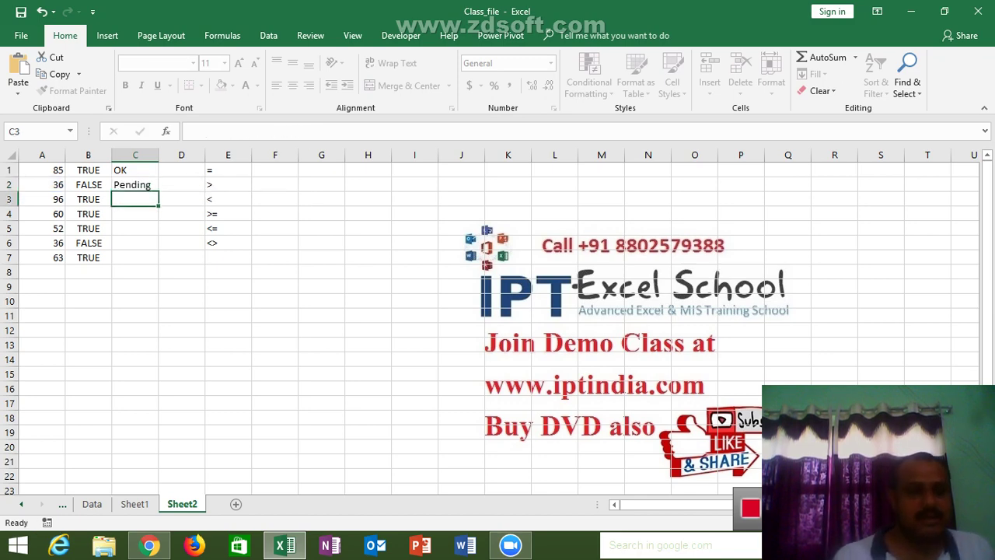
left_click(135, 184)
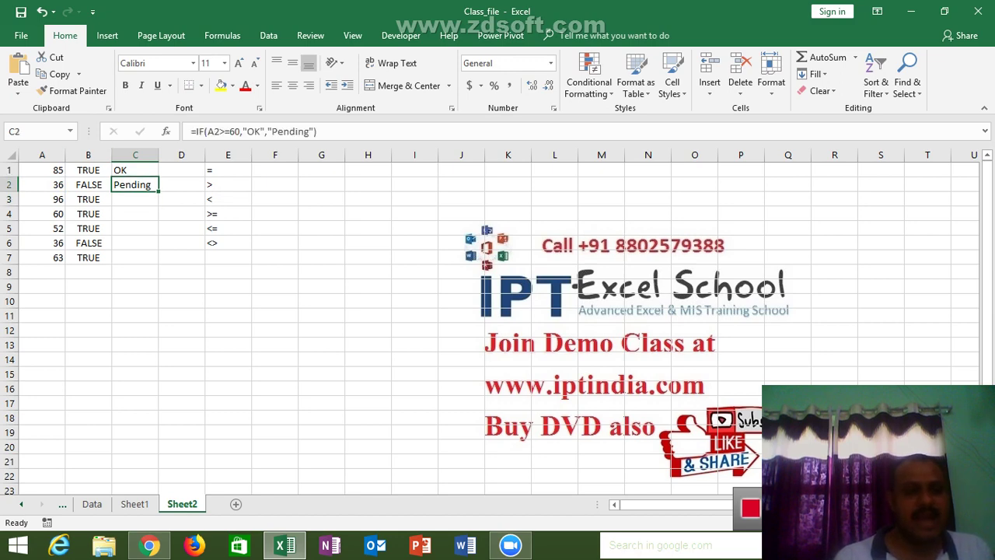
double_click(214, 132)
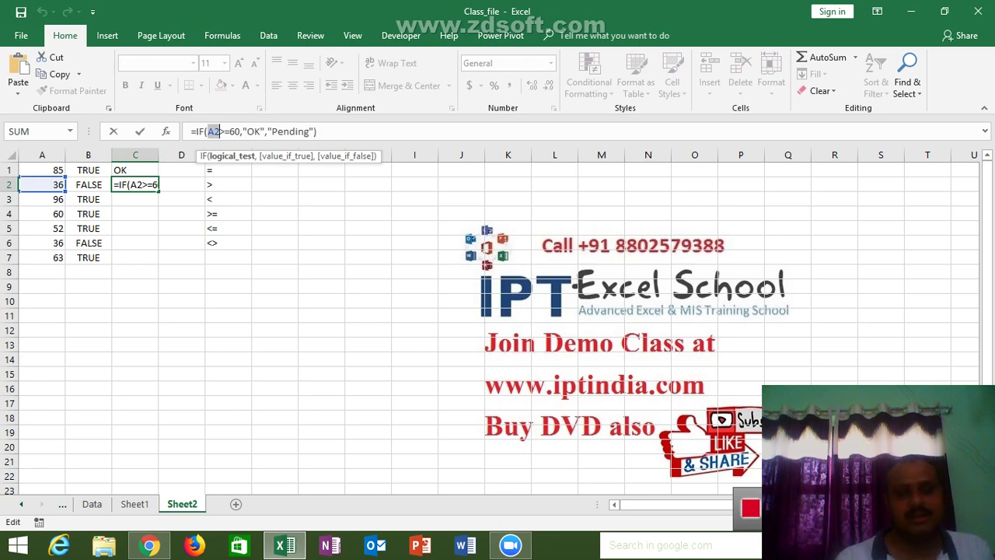
double_click(234, 132)
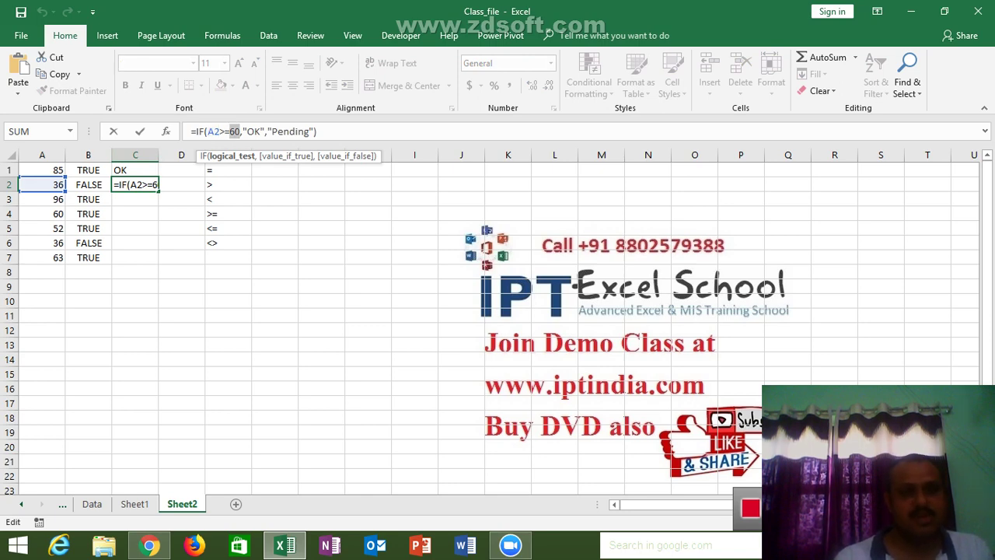
double_click(217, 132)
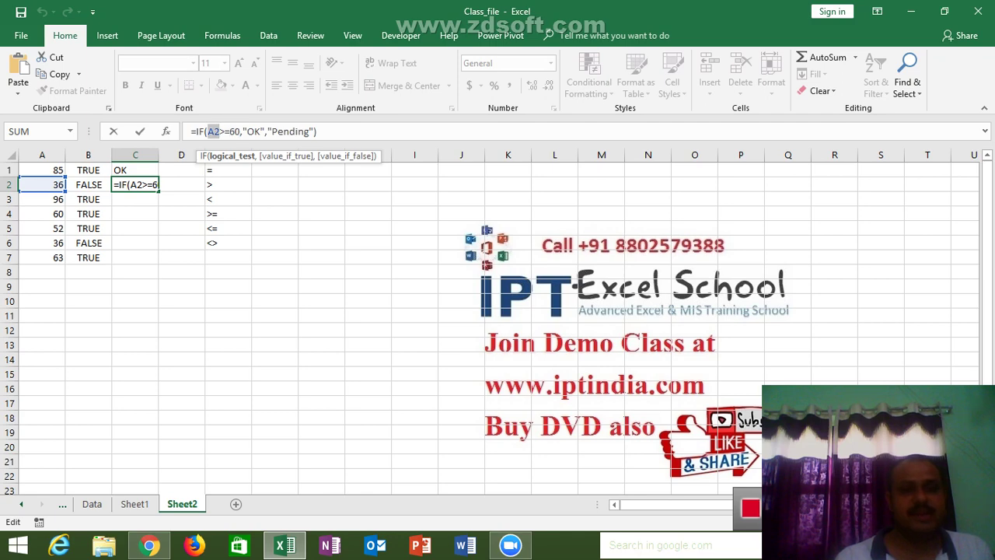
left_click(200, 132)
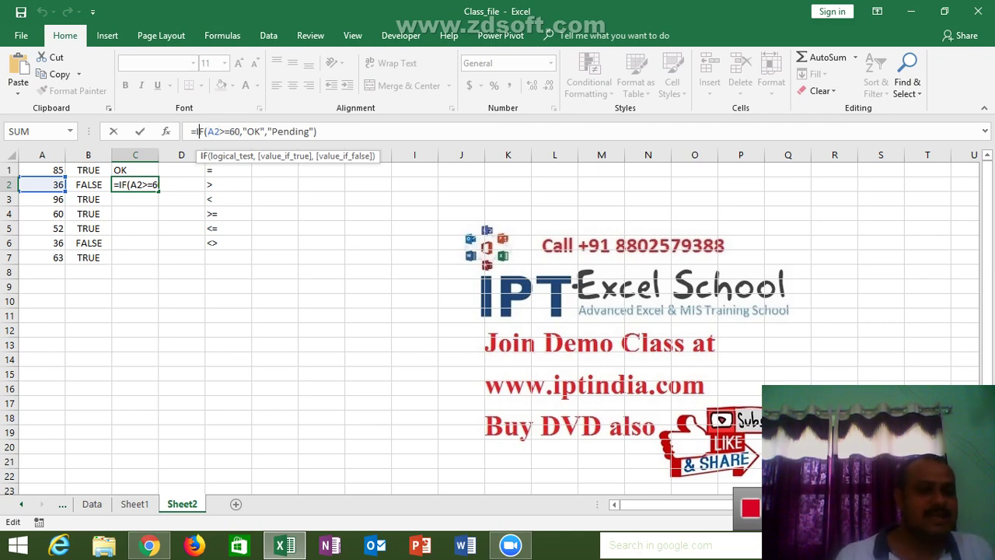
double_click(213, 131)
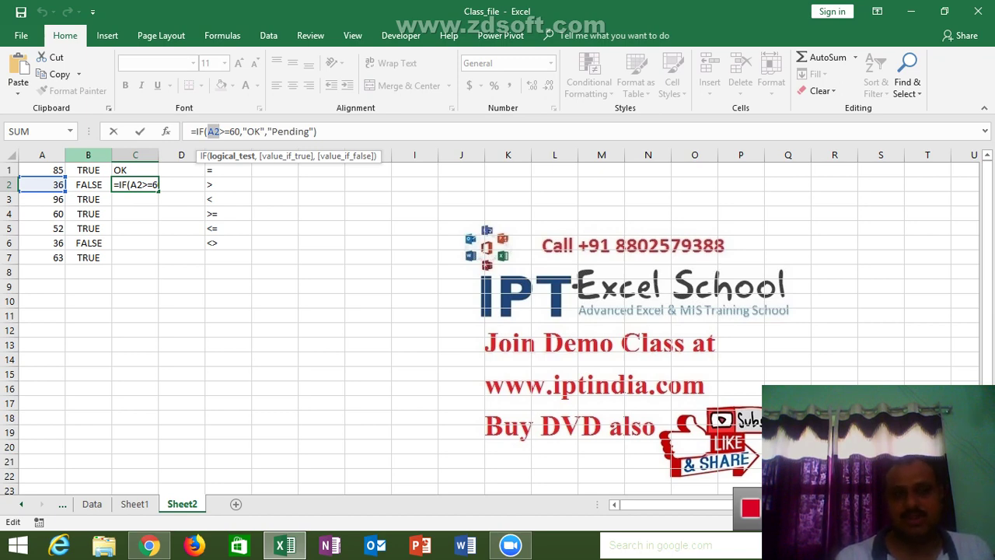
key("Return")
key("Down")
key("Down")
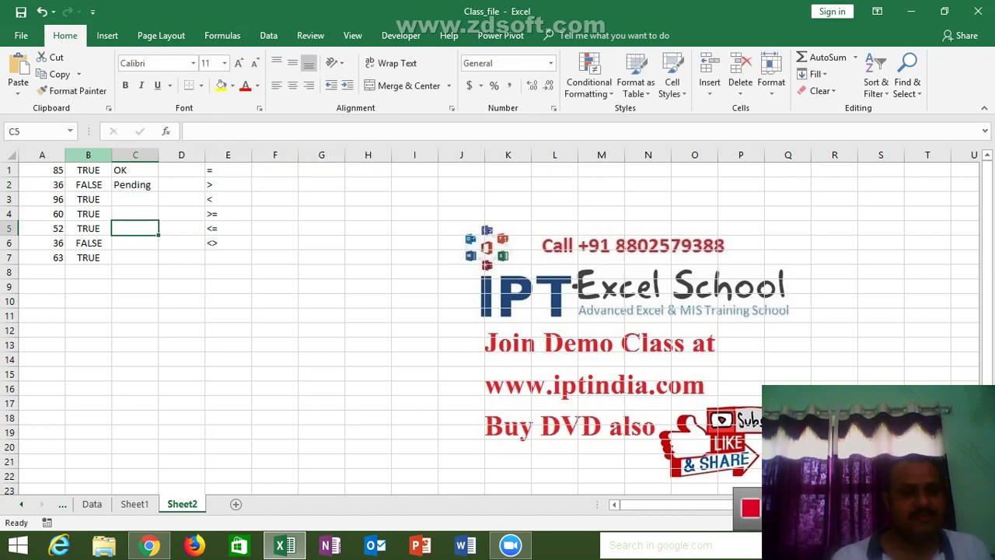
key("Down")
key("Down")
key("Down")
key("Down")
key("Right")
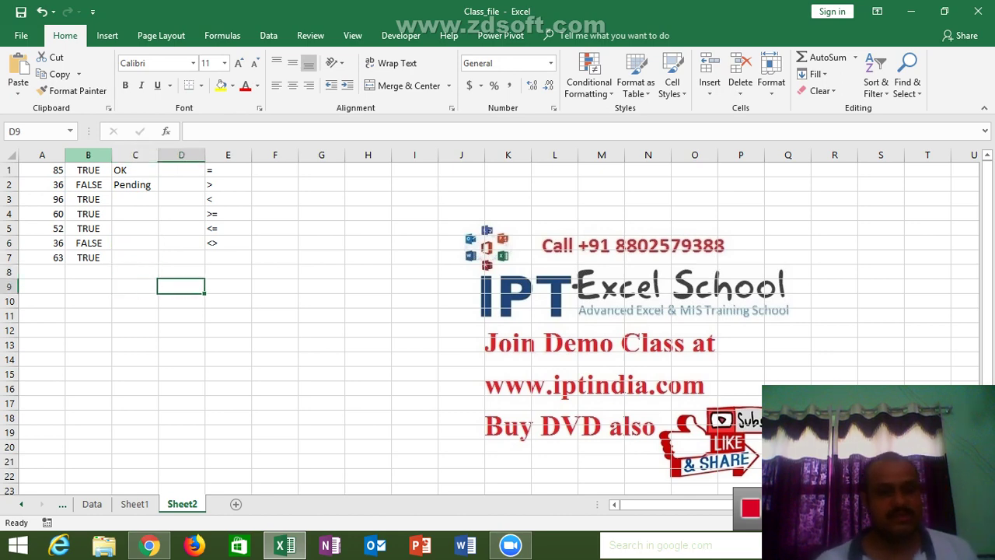
type("Tu")
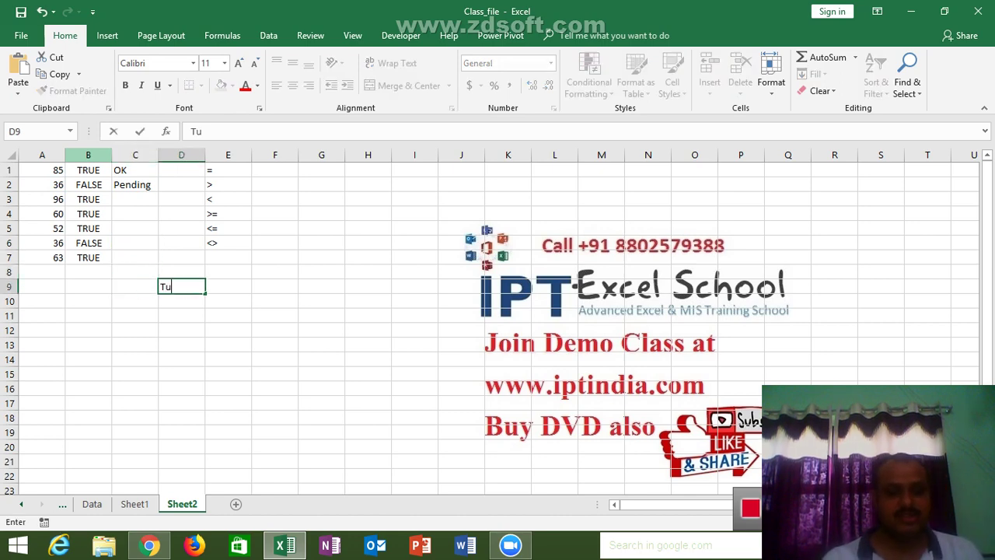
type("e")
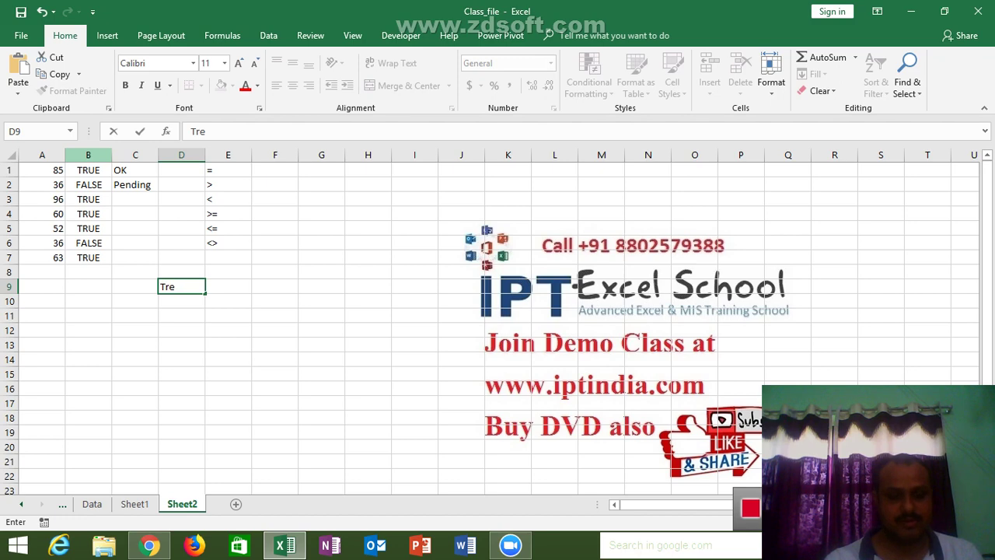
type("u")
key("Return")
key("Up")
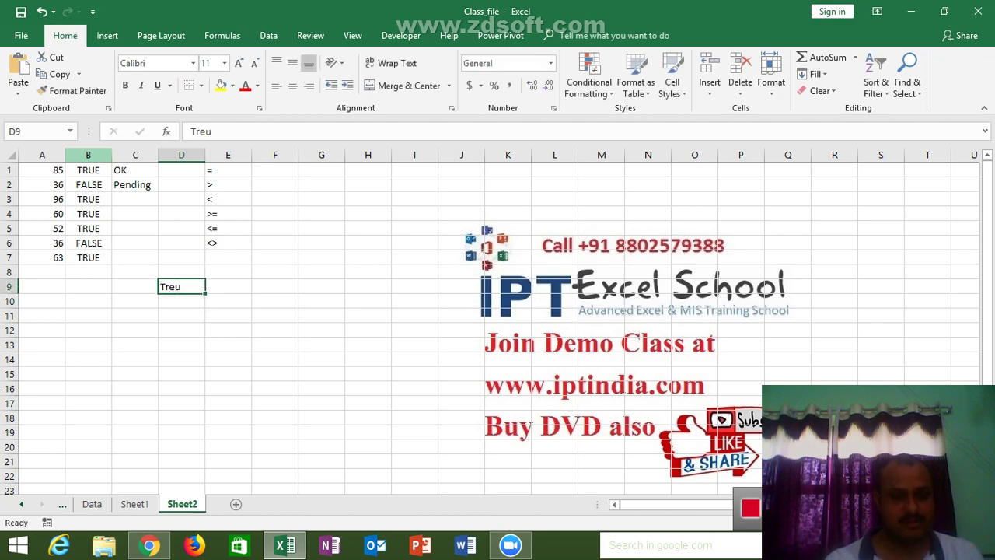
type("True")
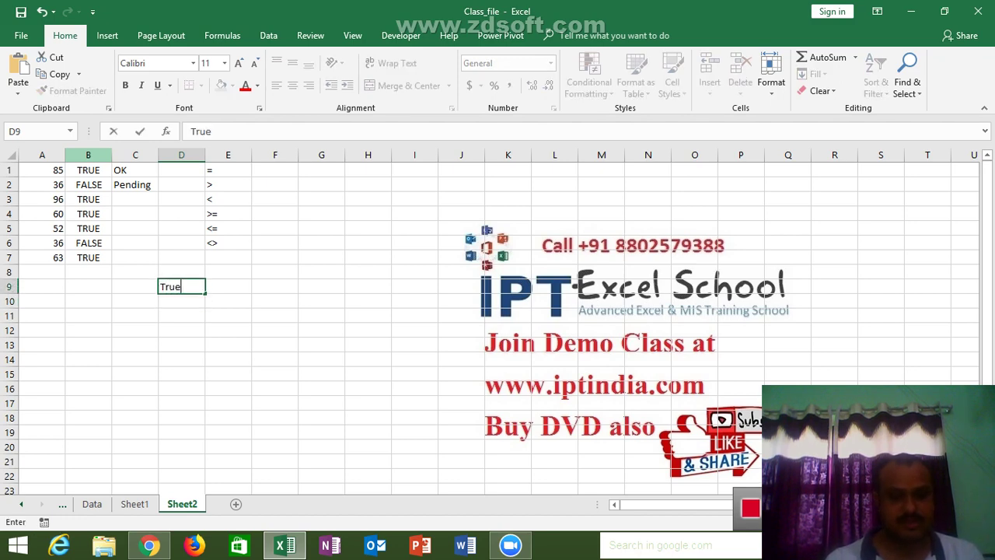
key("Return")
type("Fals")
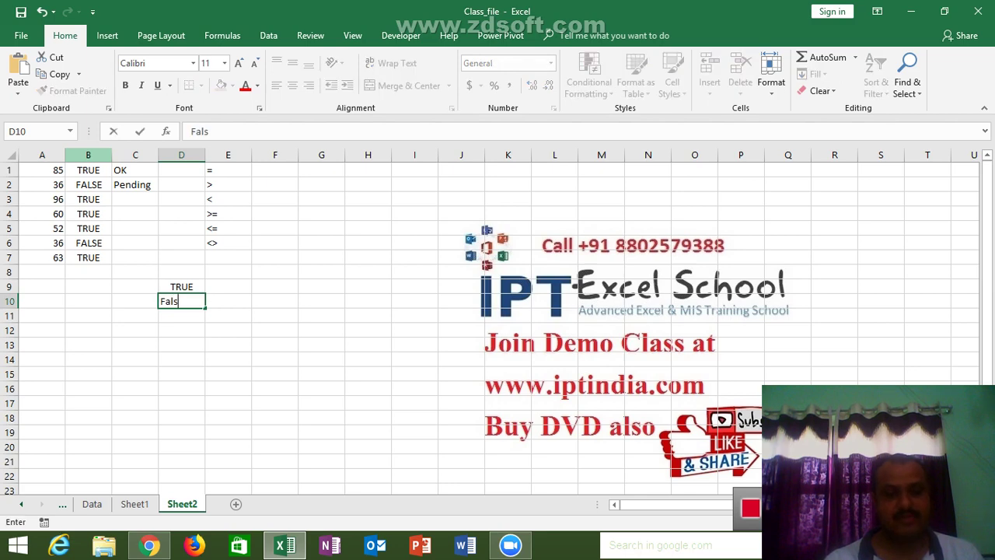
type("e")
key("Return")
key("Up")
key("Up")
key("Right")
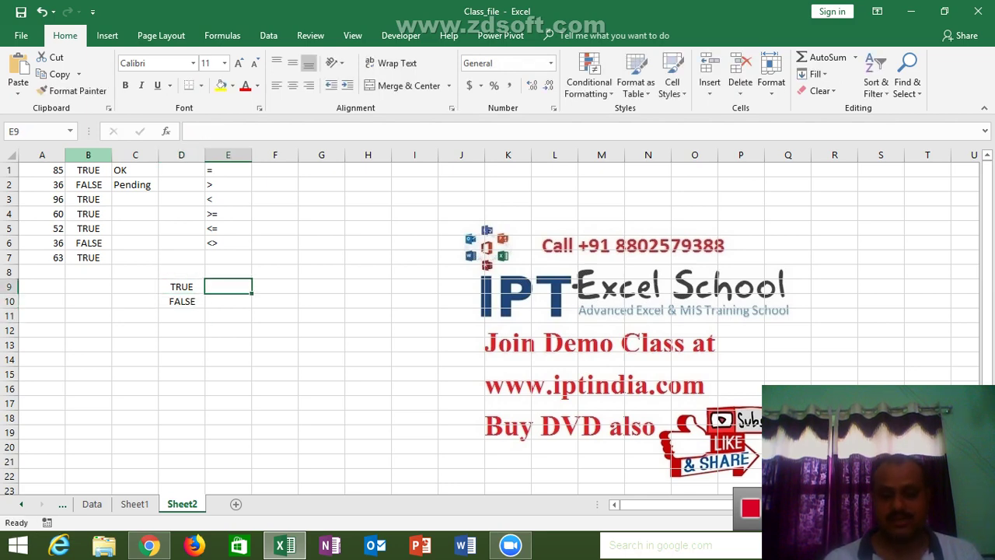
type("1")
key("Return")
type("0")
key("Return")
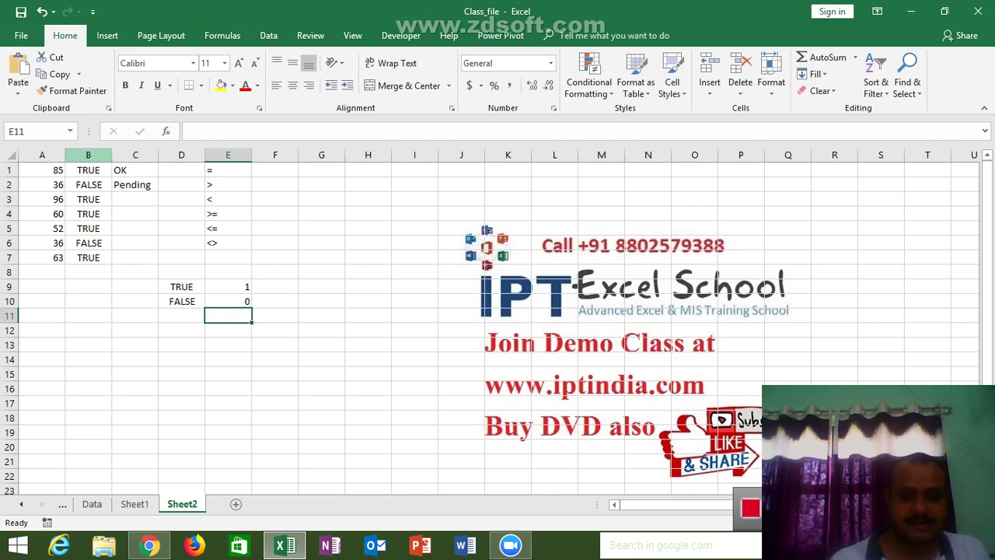
key("Up")
key("Up")
key("Left")
key("Down")
key("Down")
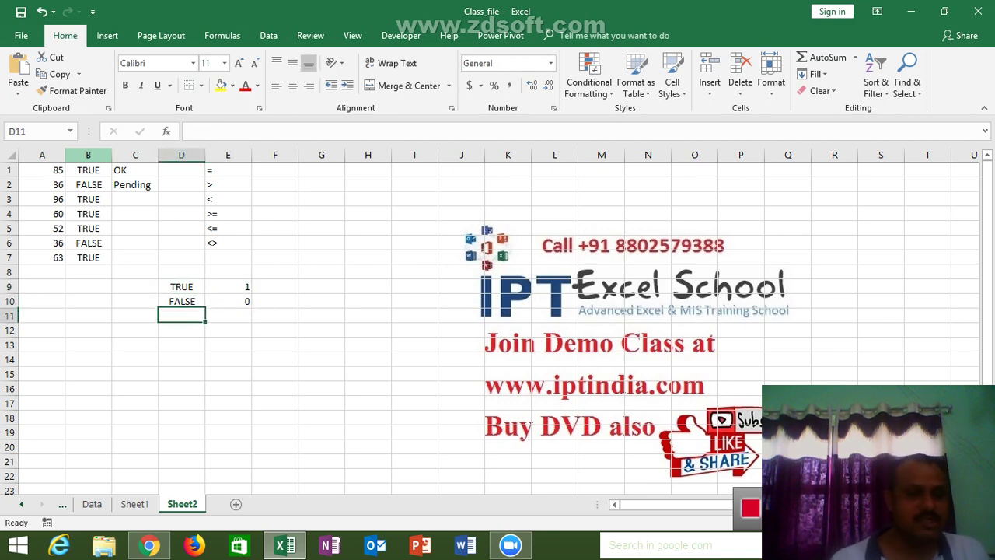
key("Right")
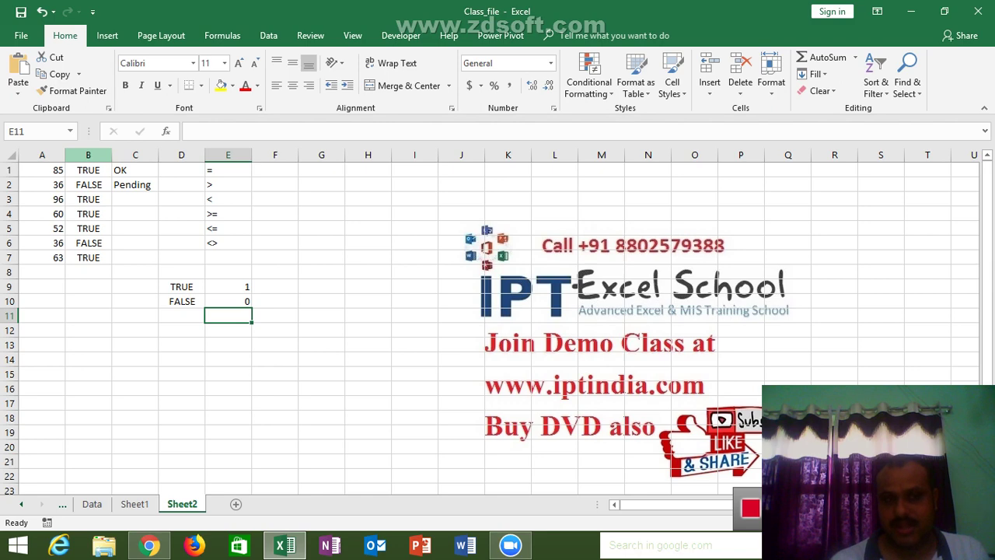
Step: Enter =D9+D10 in D11, adding TRUE and FALSE to get 1
left_click(181, 315)
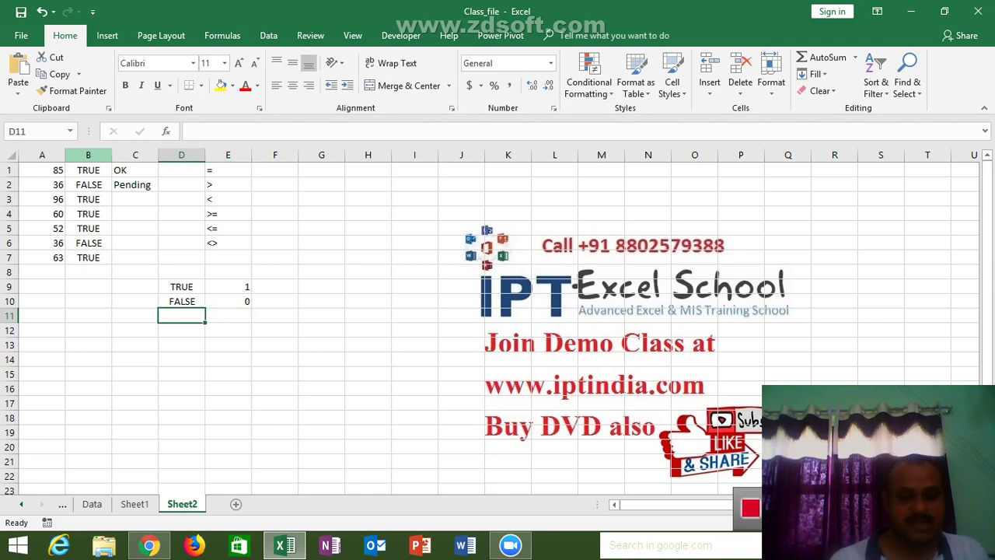
type("=")
left_click(181, 286)
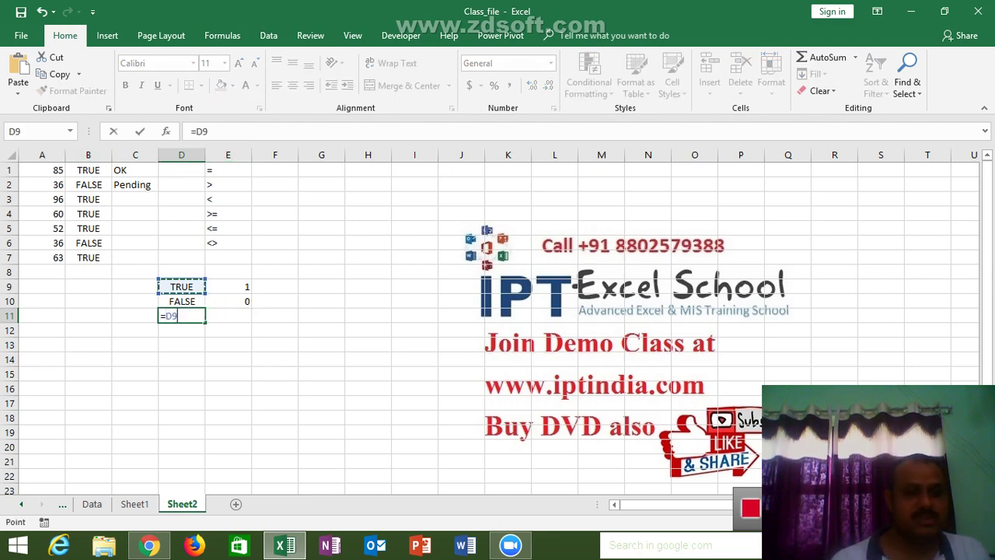
type("+")
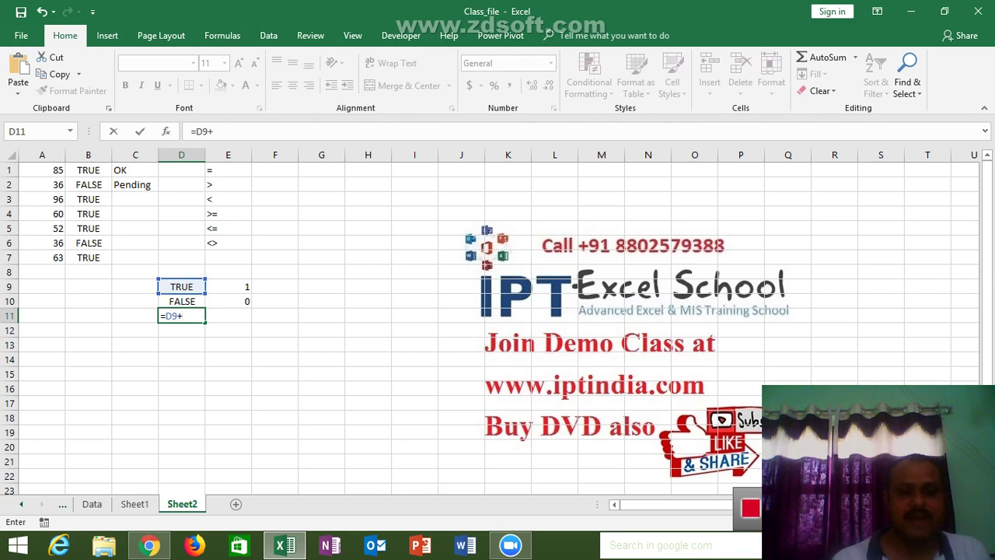
left_click(181, 301)
key("Return")
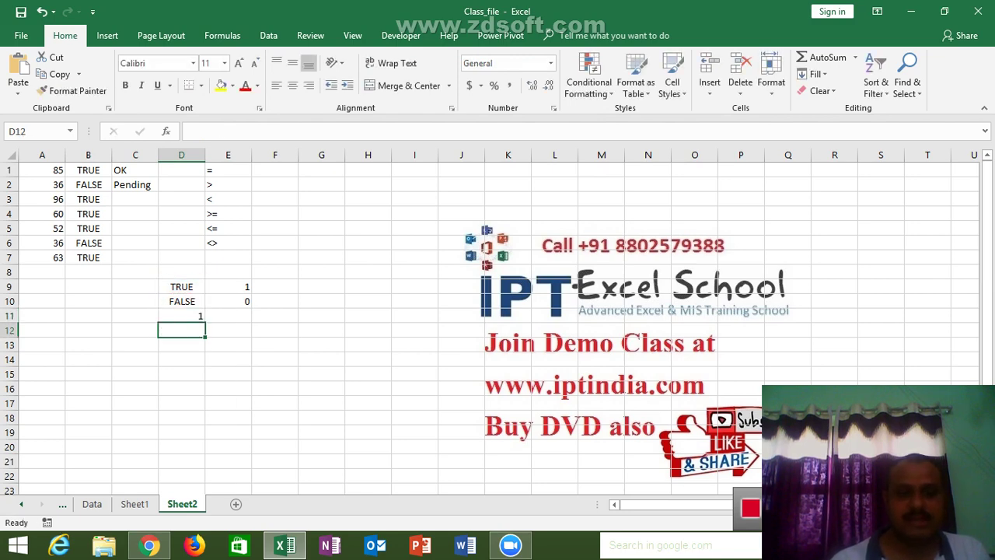
Step: Test D10 as TRUE to see the D11 sum change, then undo back to FALSE
left_click(181, 301)
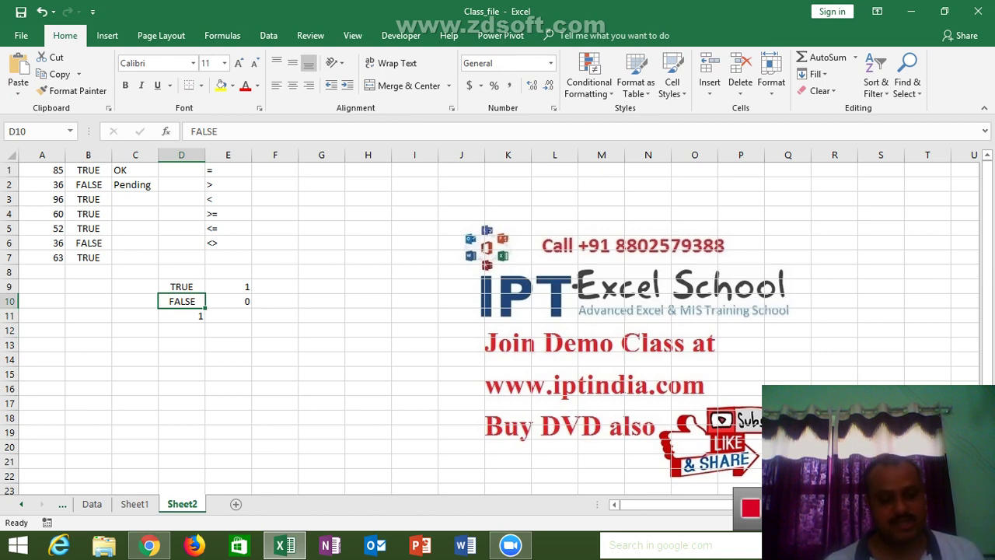
key("ctrl+z")
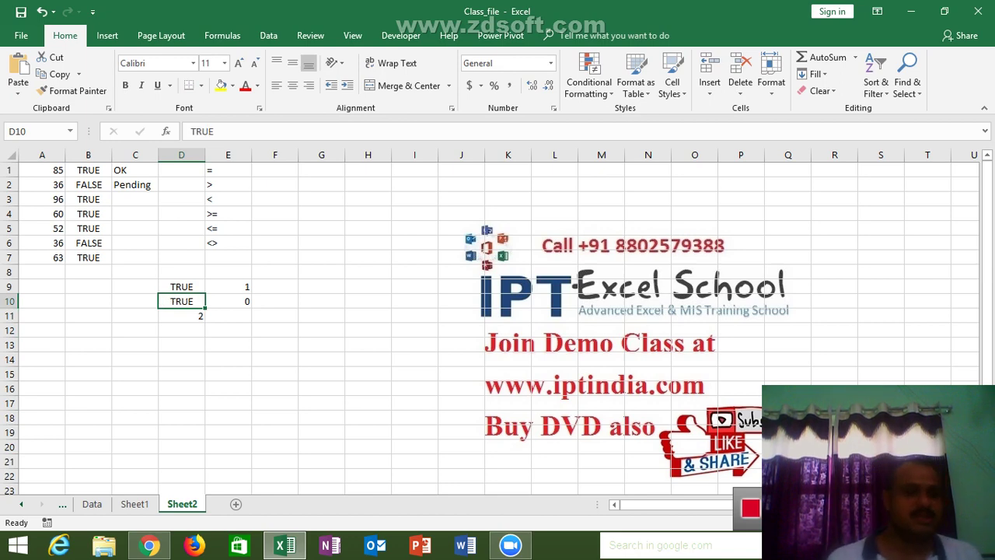
left_click(182, 316)
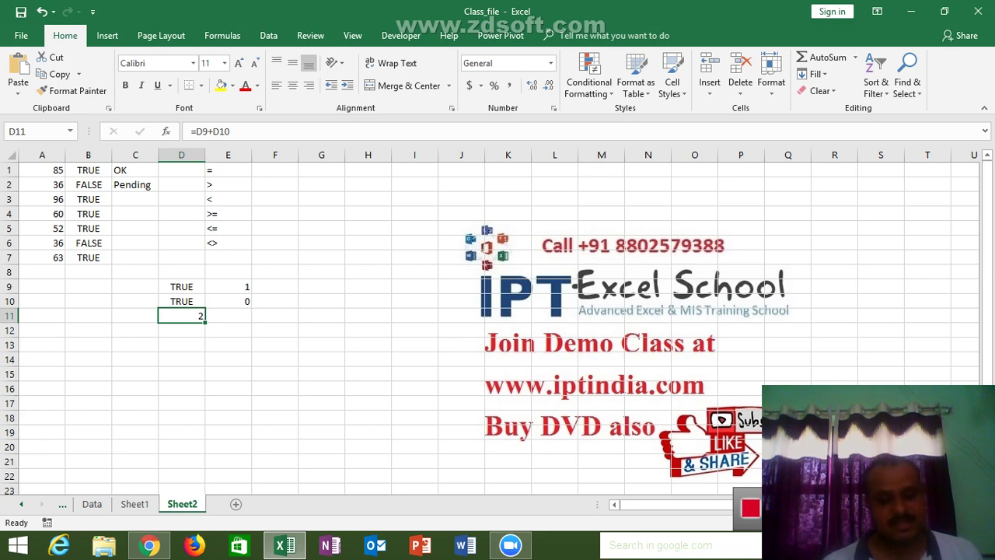
key("ctrl+z")
left_click(228, 301)
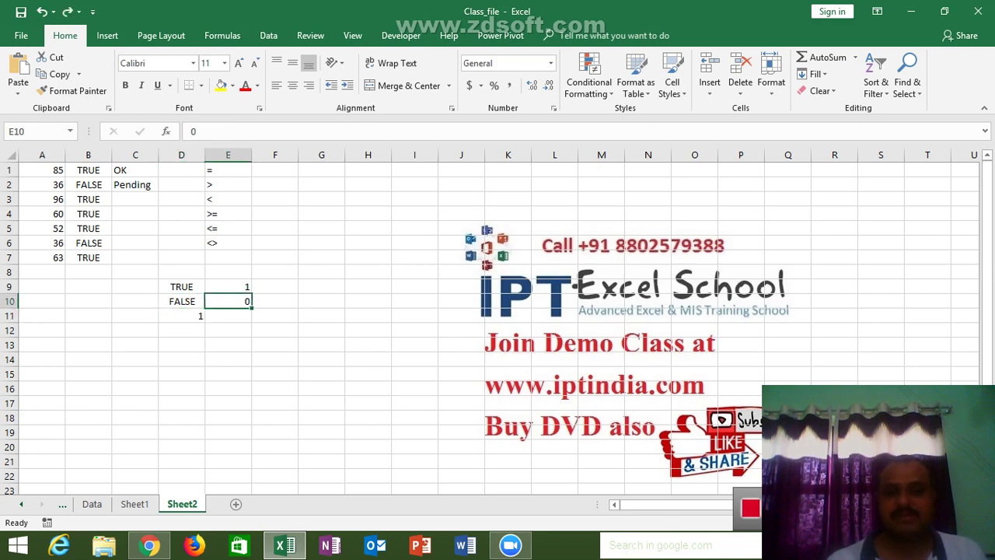
left_click(228, 286)
left_click(181, 286)
left_click(228, 286)
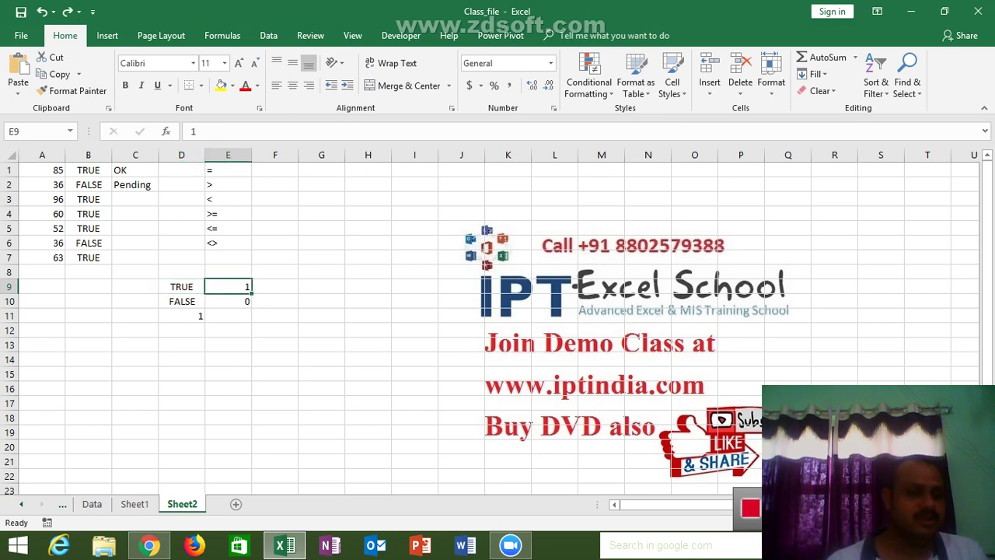
key("Right")
key("Right")
key("Right")
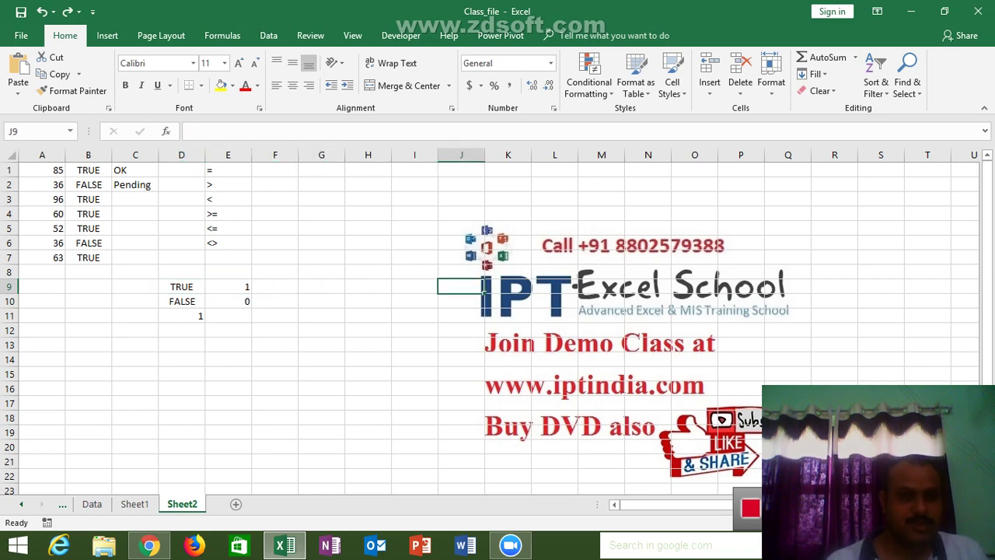
key("Right")
key("Left")
key("Left")
key("Left")
key("Down")
key("Down")
key("Down")
key("Down")
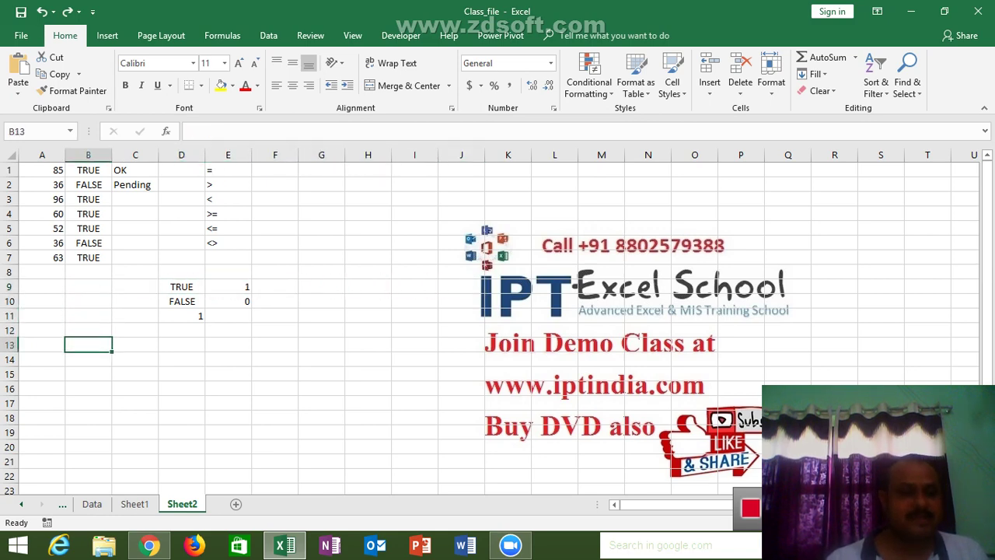
Step: Start =IF( in C13 after previewing IFERROR and IM functions in the autocomplete list
key("Right")
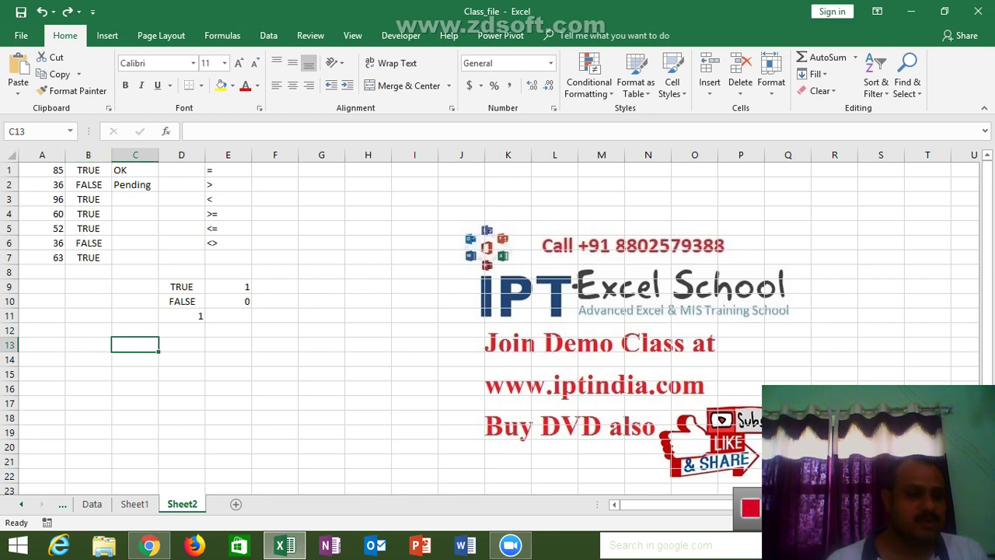
type("=")
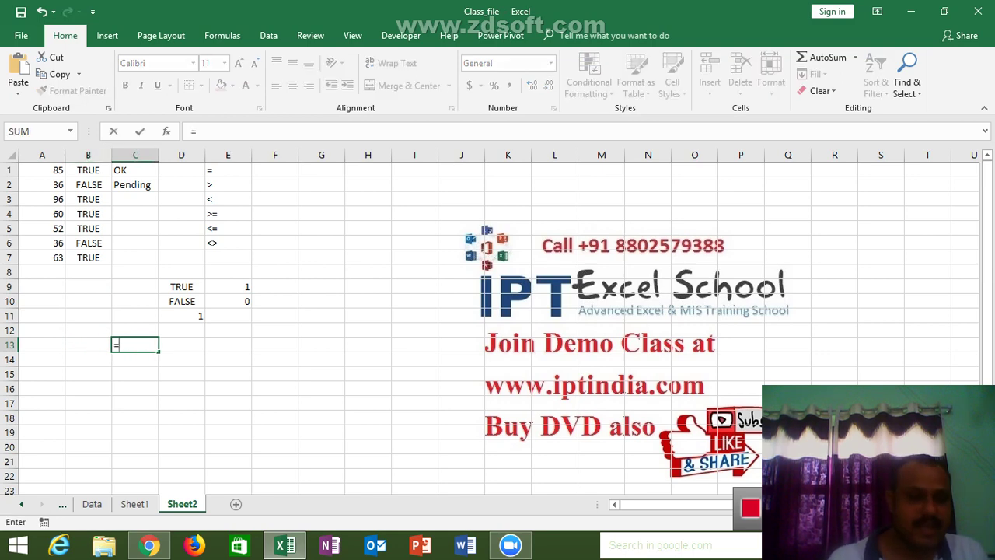
type("i")
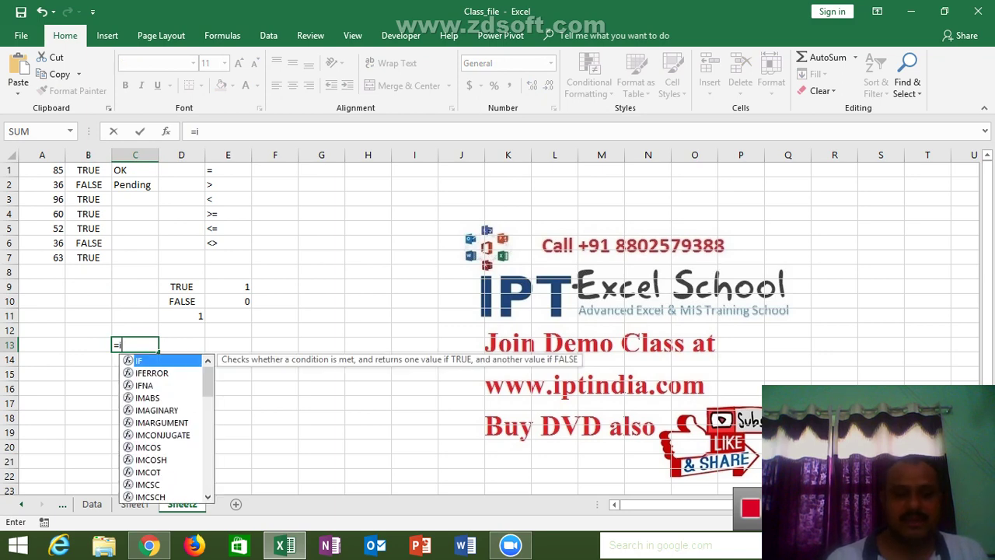
key("Down")
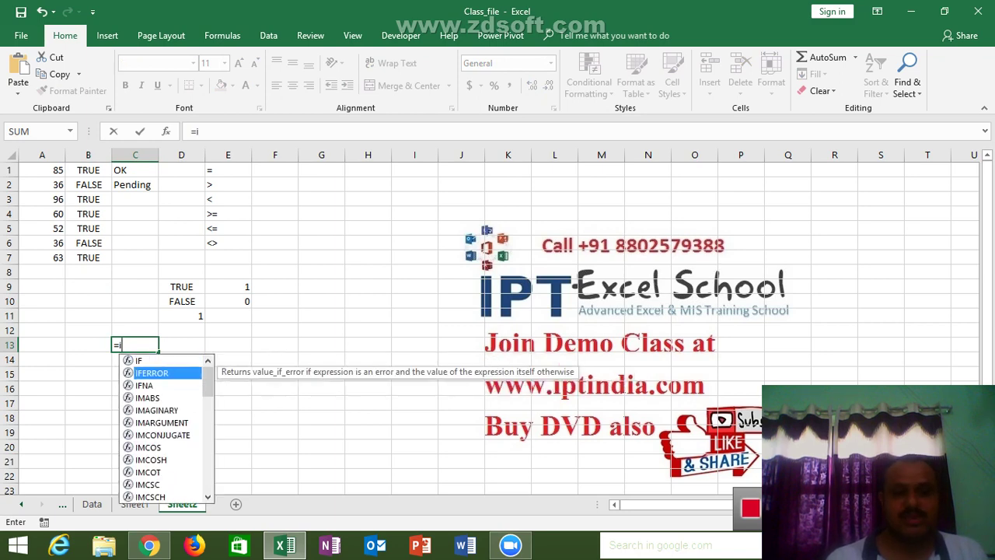
key("Up")
key("Down")
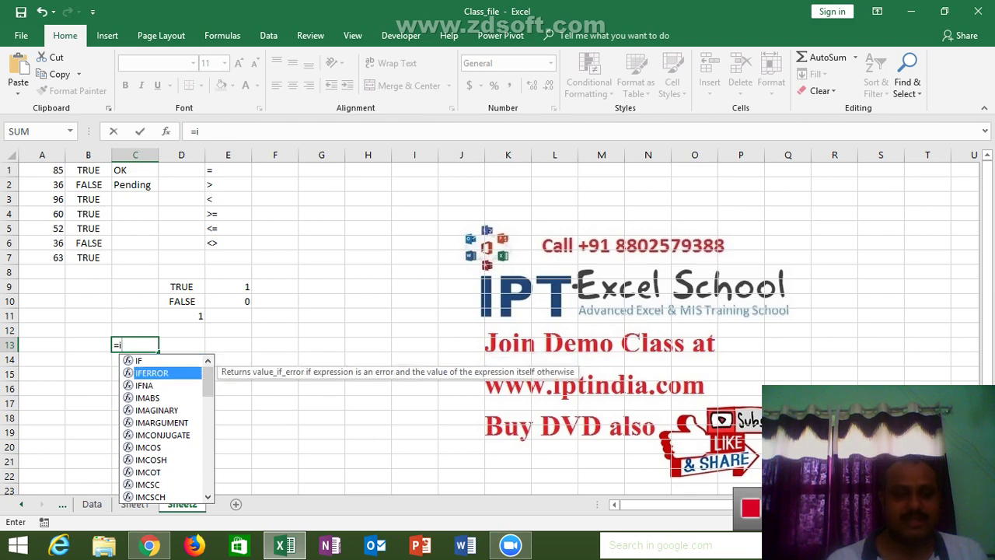
key("Up")
key("Down")
key("Down")
key("Down")
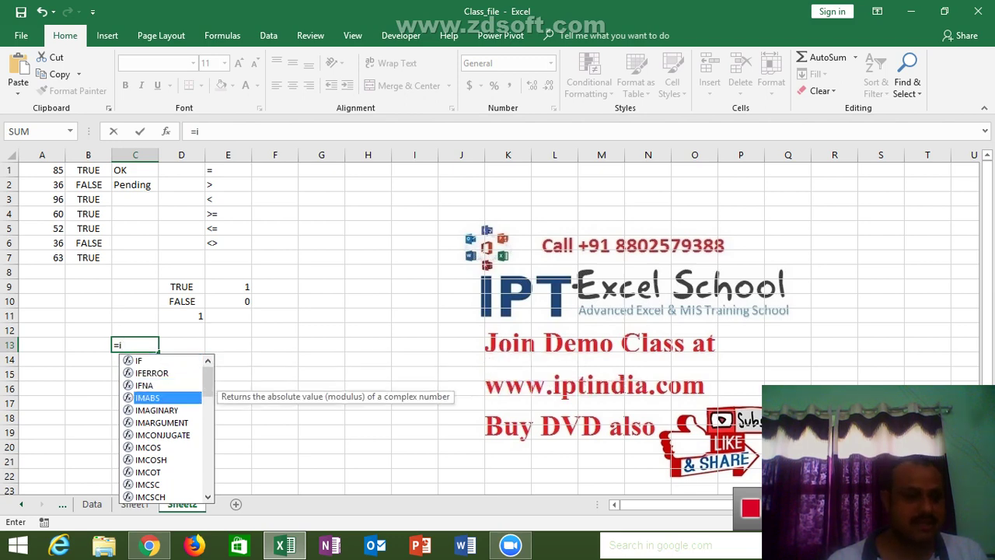
key("Down")
key("Down")
key("Up")
key("Down")
key("Down")
key("Up")
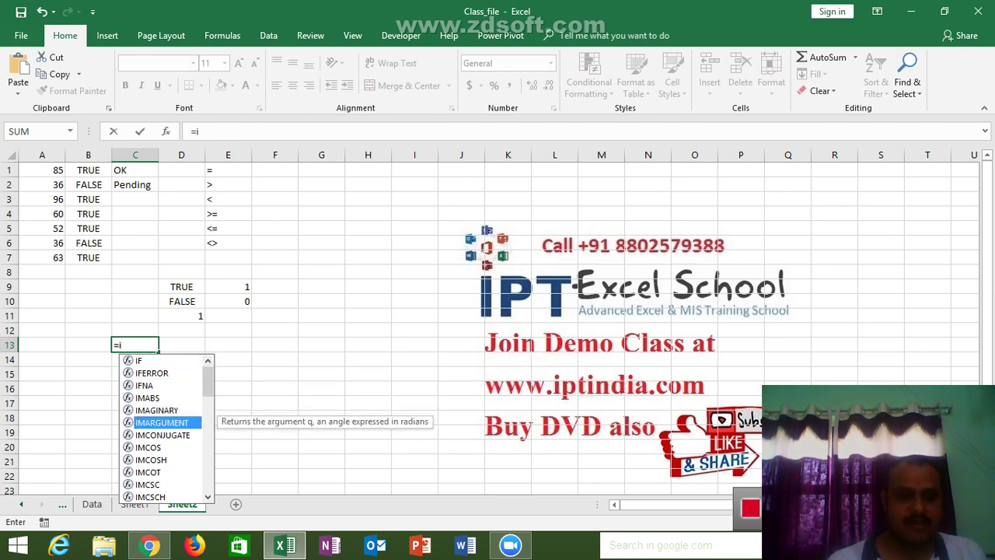
key("Up")
key("Up")
key("Up")
key("Up")
key("Up")
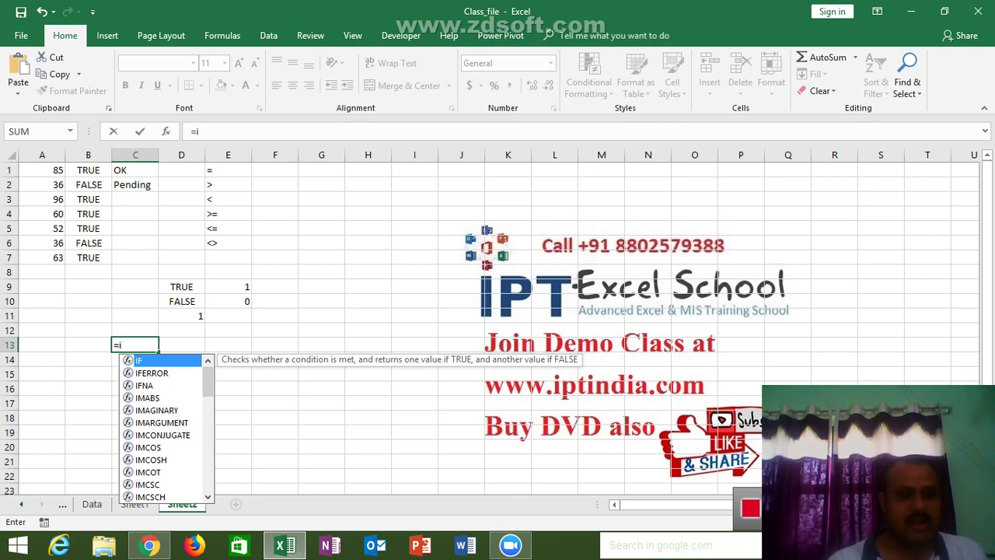
key("Tab")
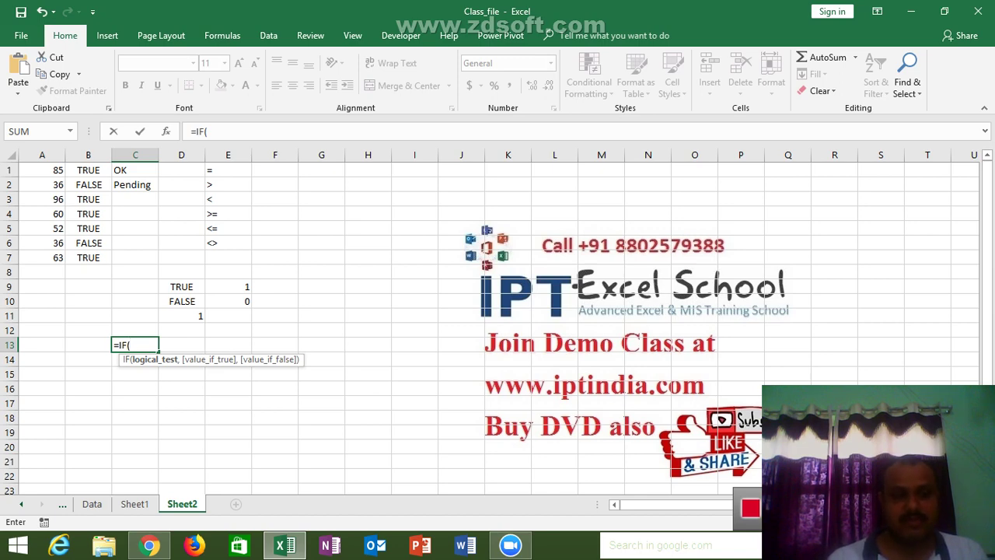
key("Return")
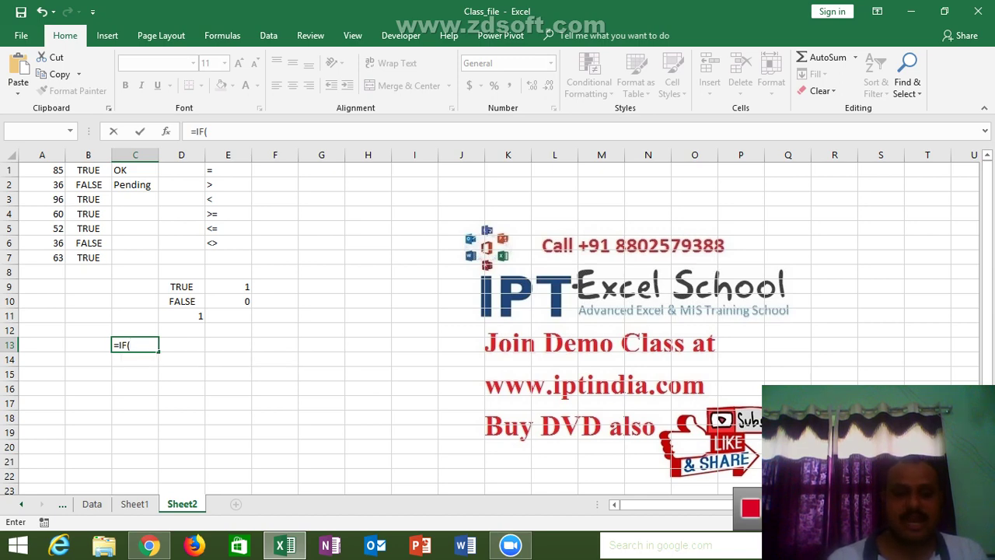
key("Return")
key("Return")
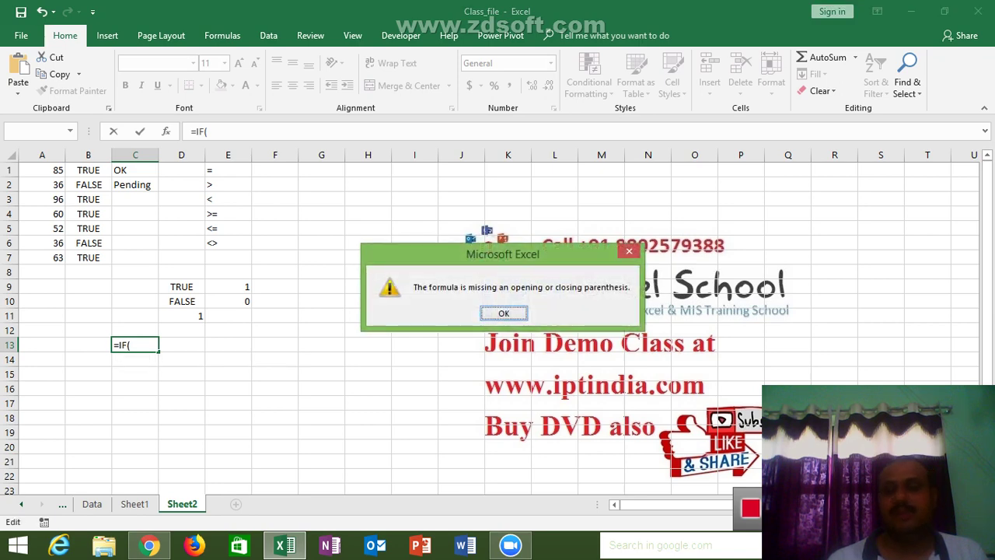
key("Return")
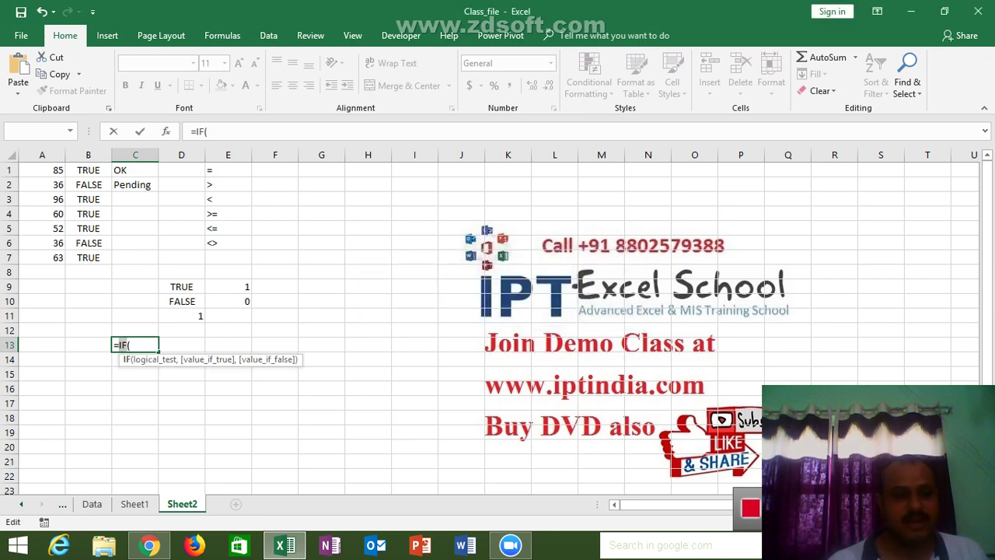
left_click(88, 344)
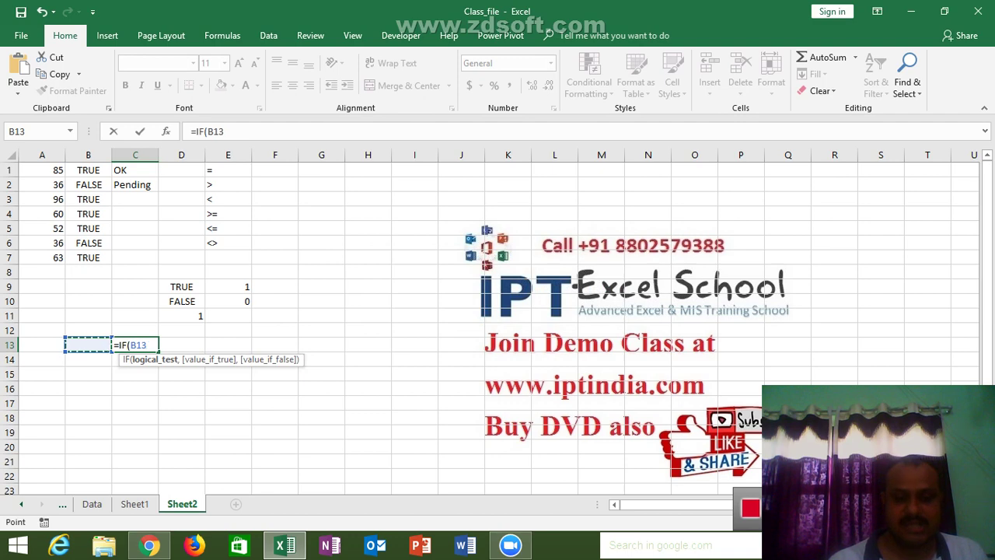
type(">20")
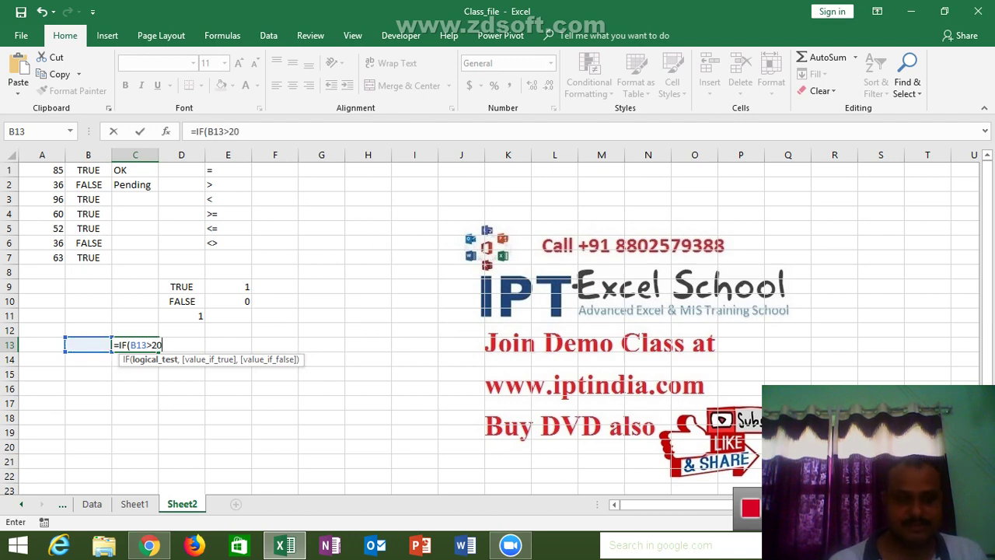
key("Return")
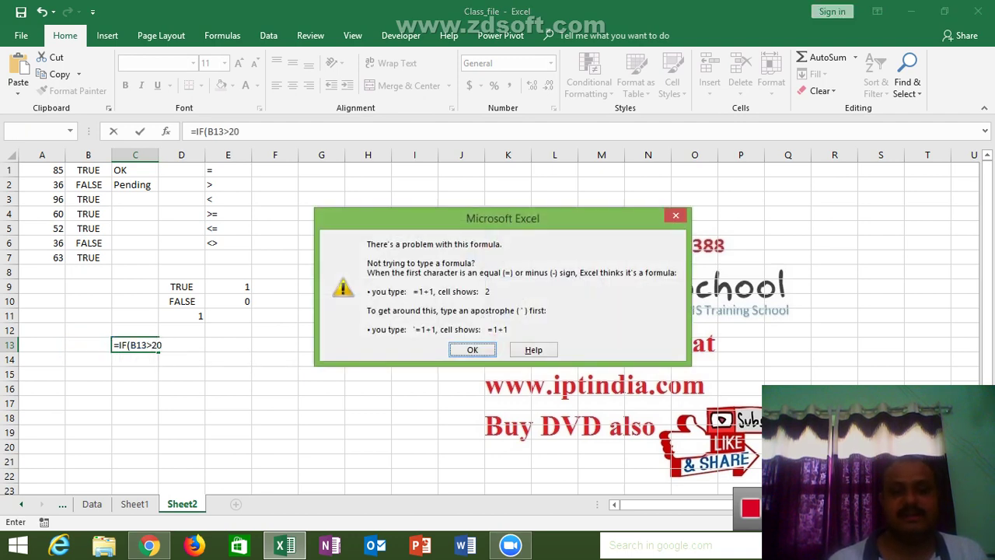
key("Return")
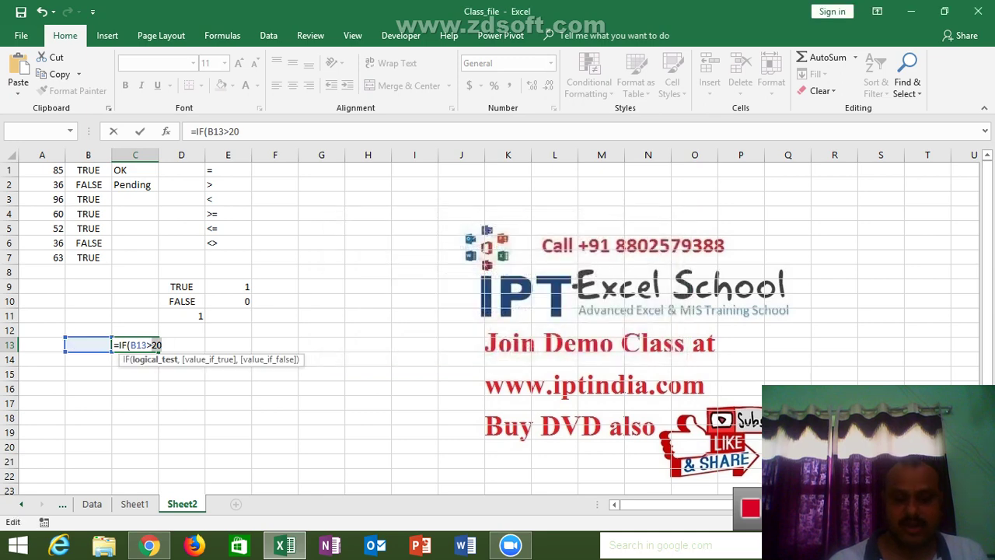
type(",")
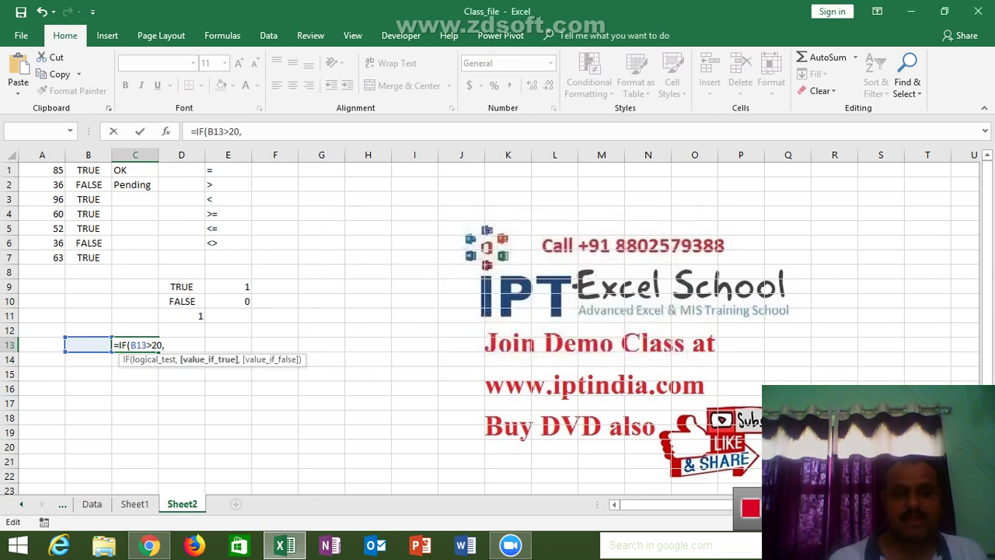
key("Return")
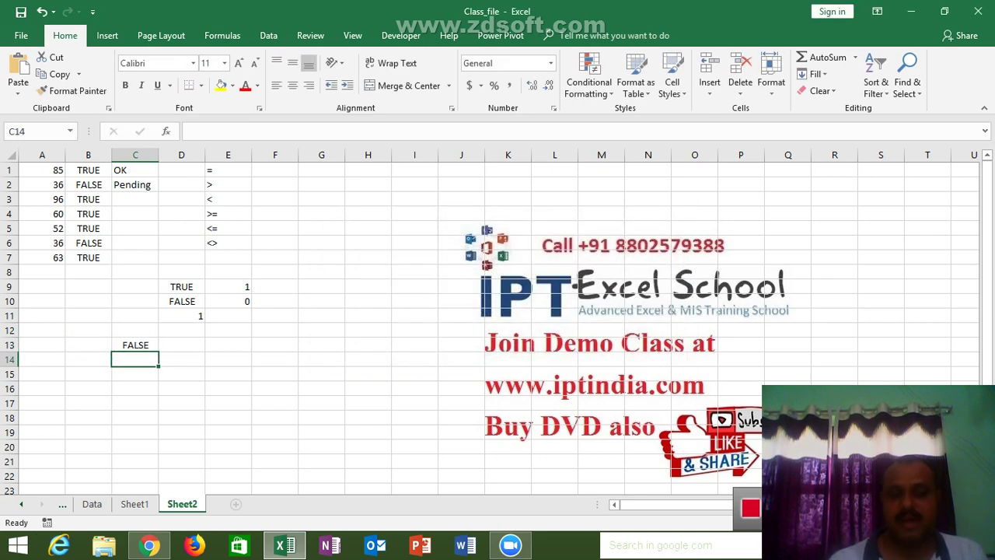
left_click(134, 345)
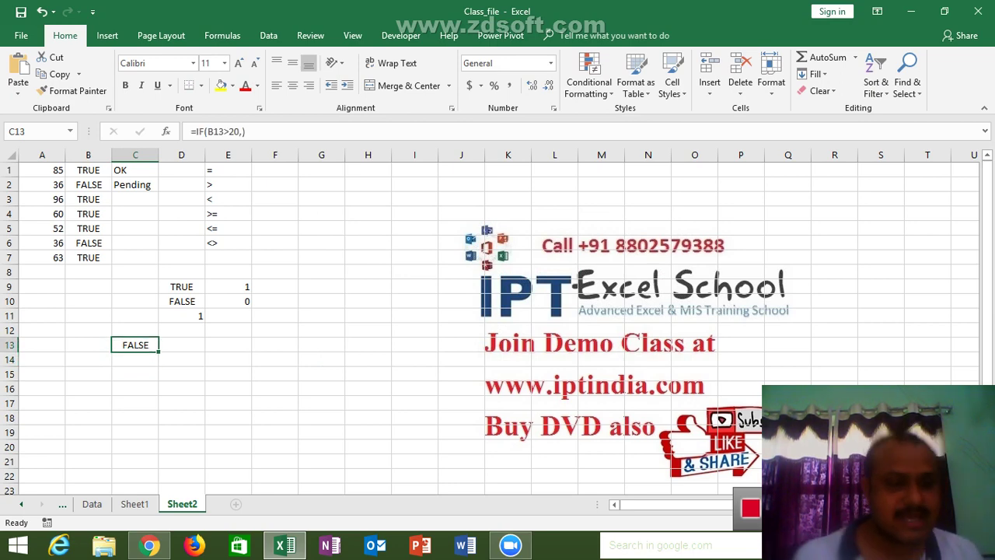
left_click(88, 345)
left_click(181, 359)
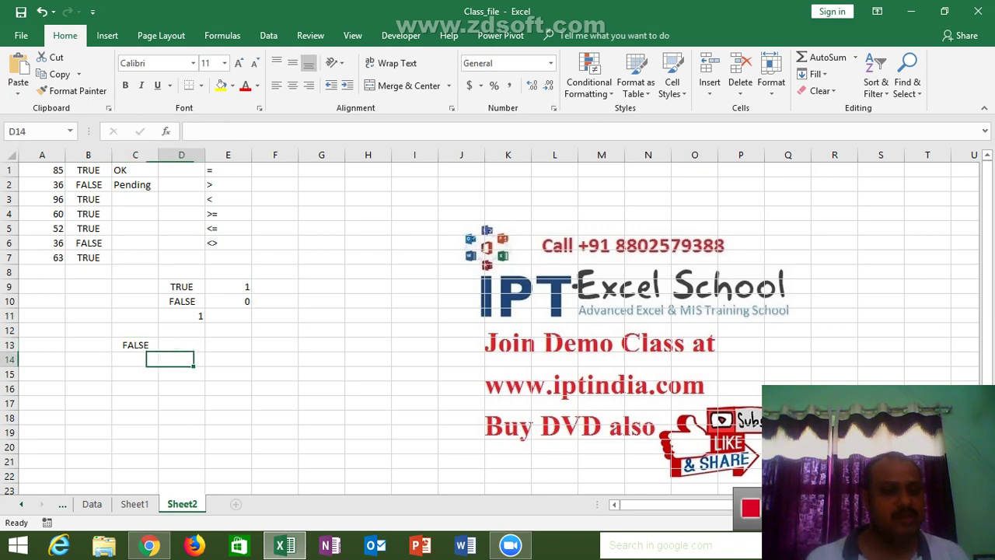
type("=vl")
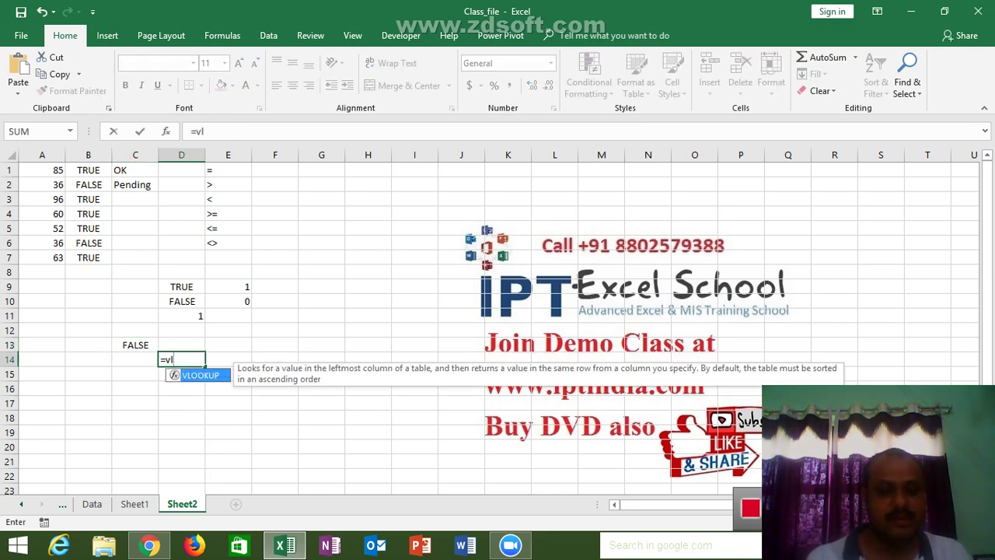
key("Tab")
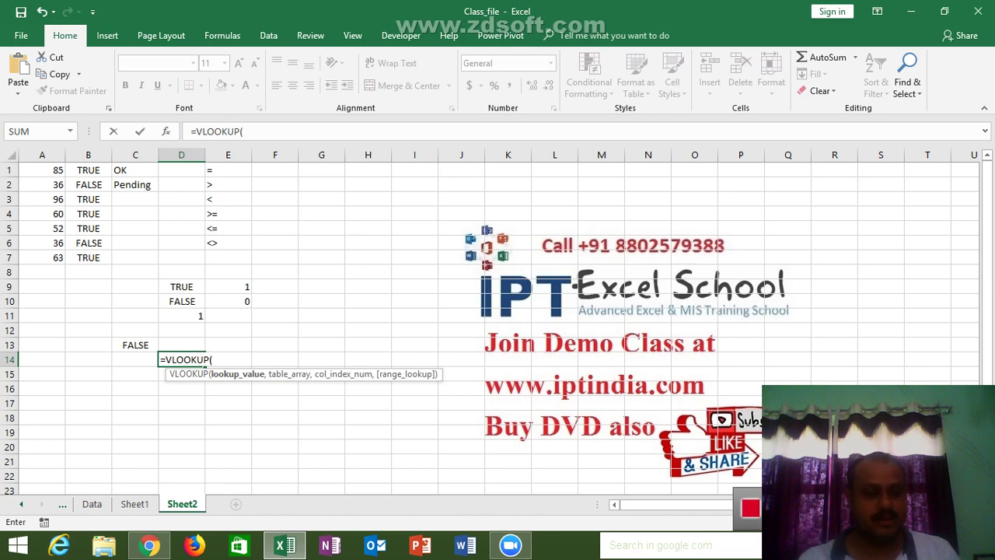
key("Escape")
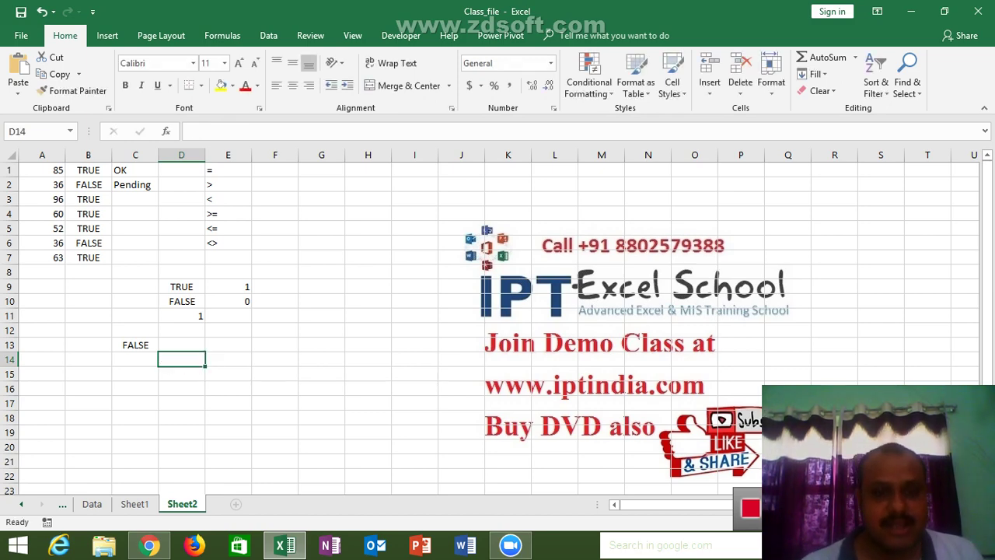
Step: Enter a Name header in I1 and six sample names in I2:I7
left_click(414, 170)
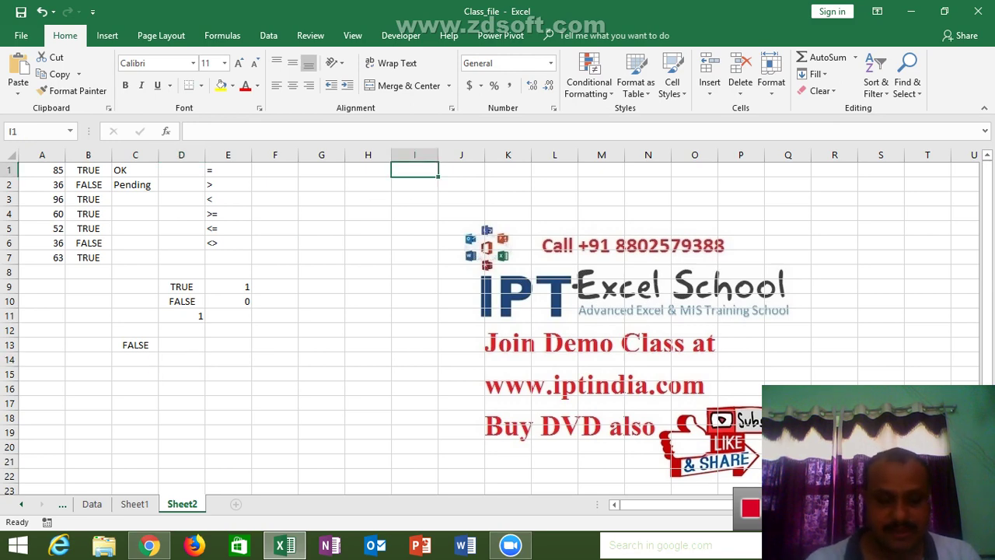
type("Name")
key("Return")
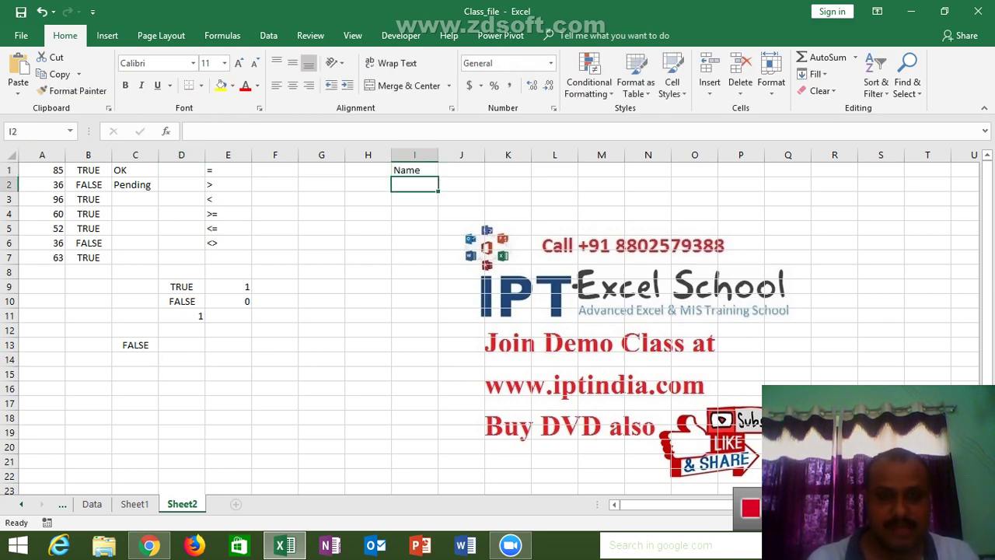
type("Pune")
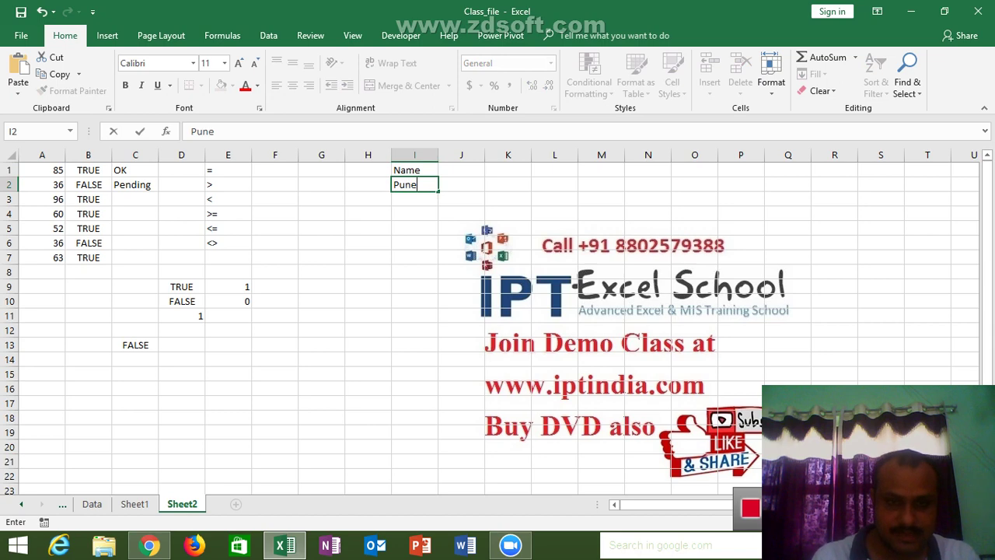
type("ja")
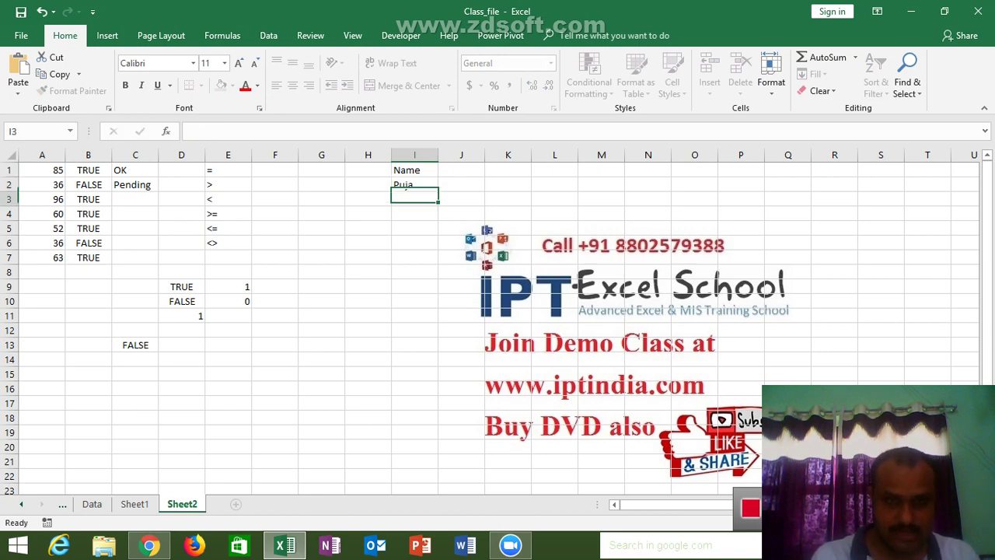
key("Return")
type("Neeraj")
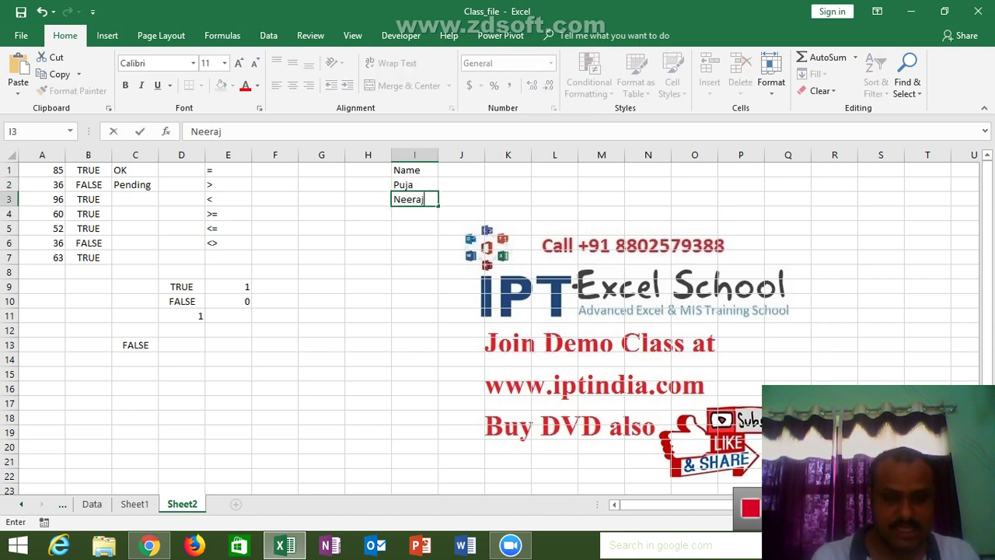
key("Return")
type("Kavi")
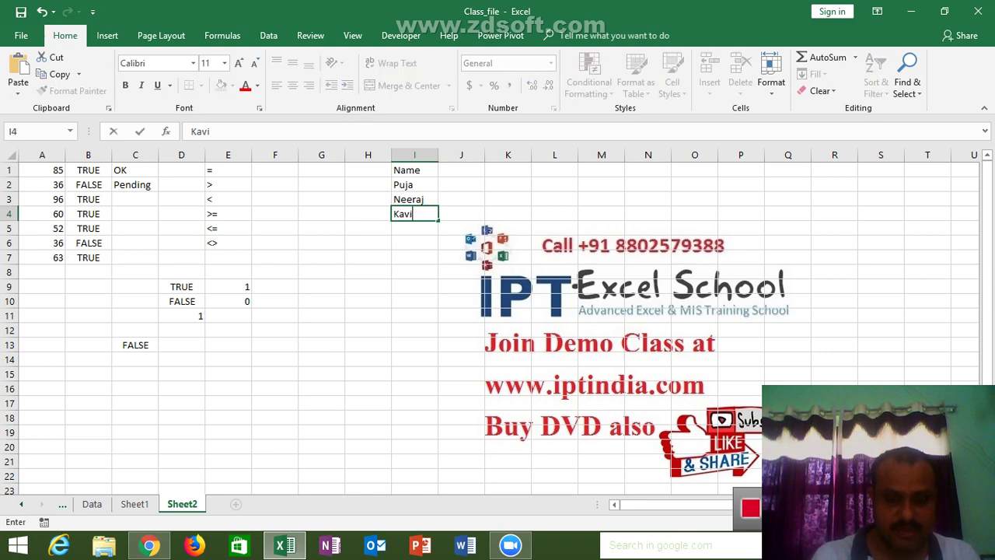
type("ta")
key("Return")
type("O")
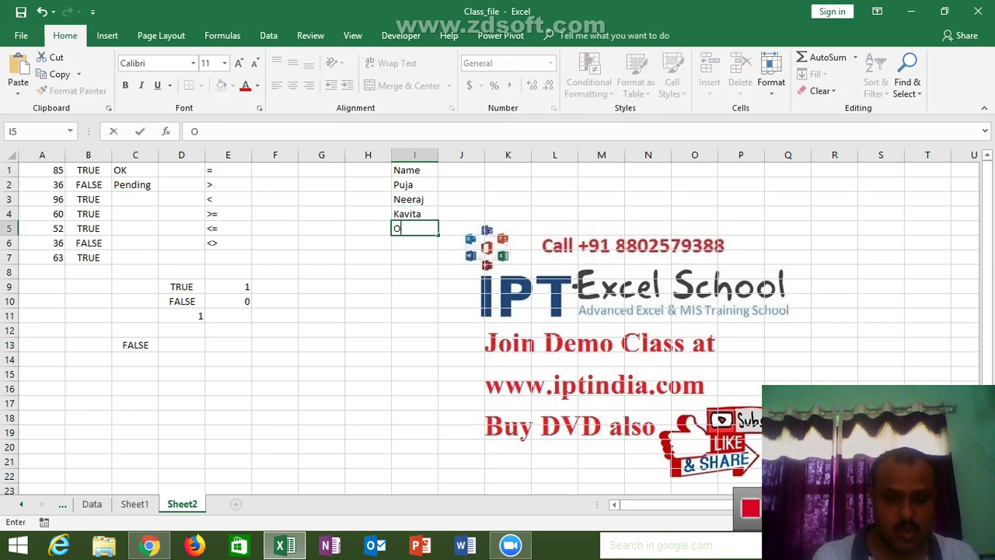
type("m")
key("Return")
type("A")
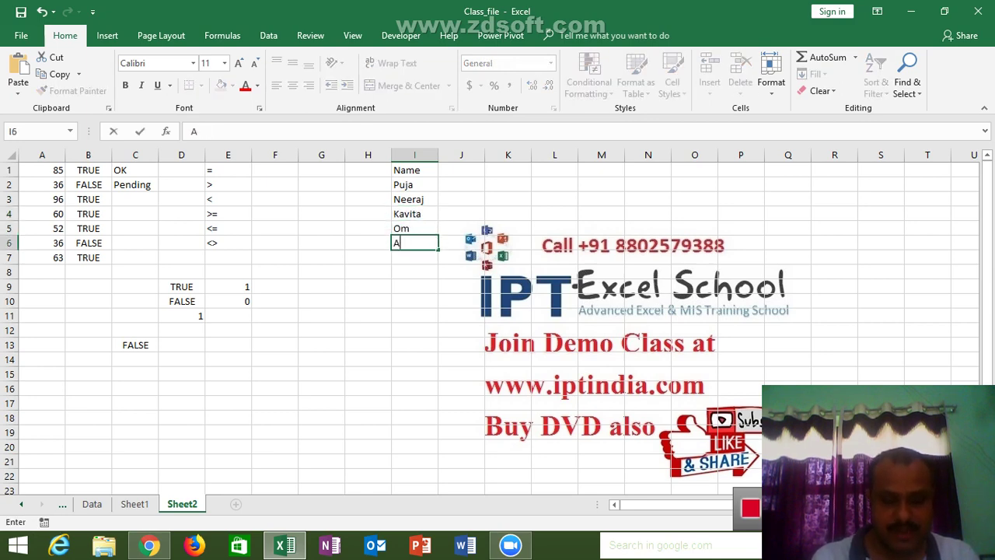
type("nndy")
key("Return")
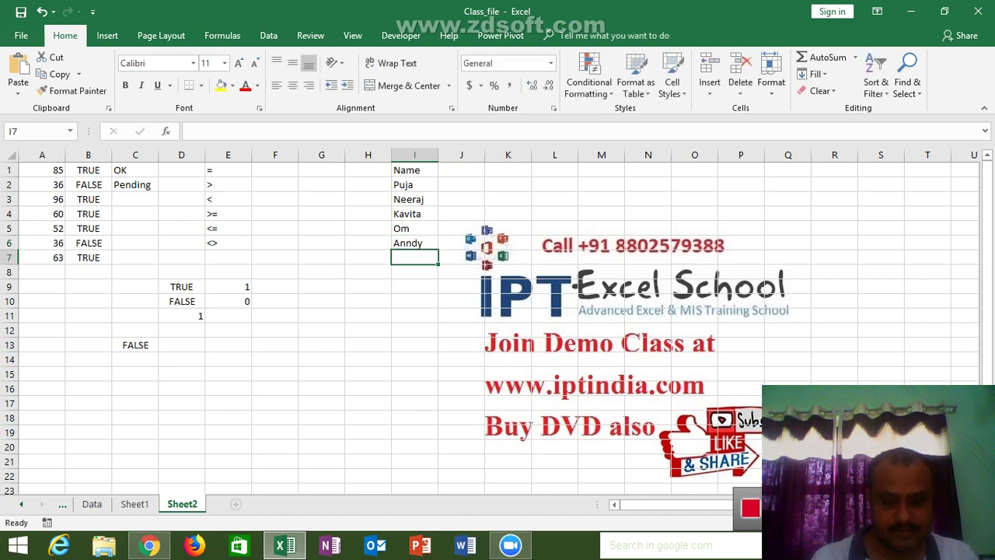
type("Jo")
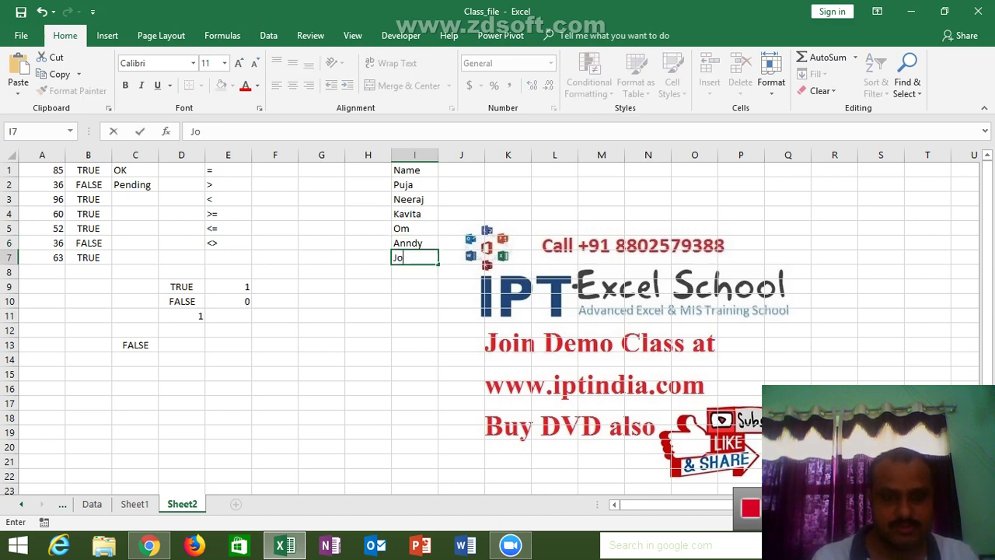
type("inhn")
key("Return")
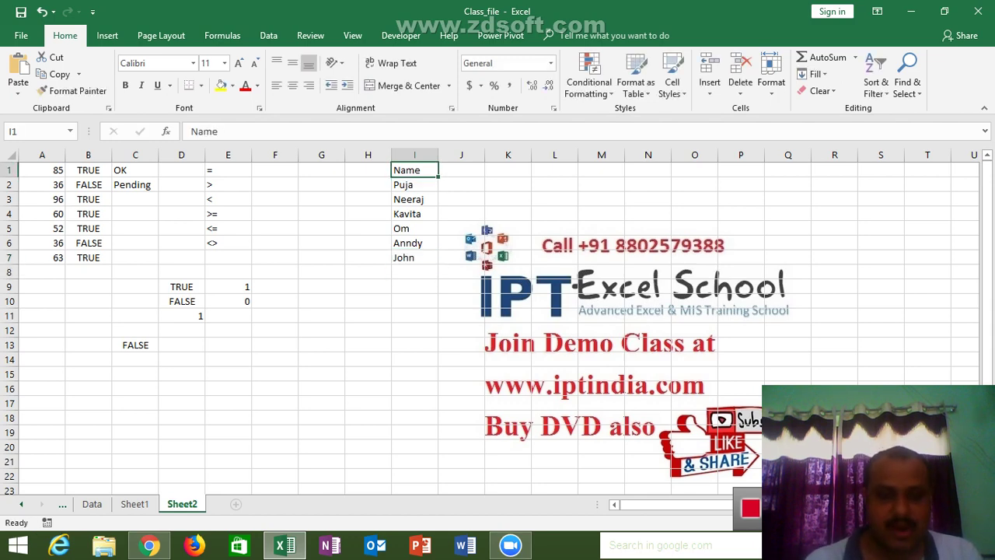
Step: Repeat the six names down to row 41 and select I1:I41
left_click_drag(414, 184, 440, 466)
key("ctrl+Up")
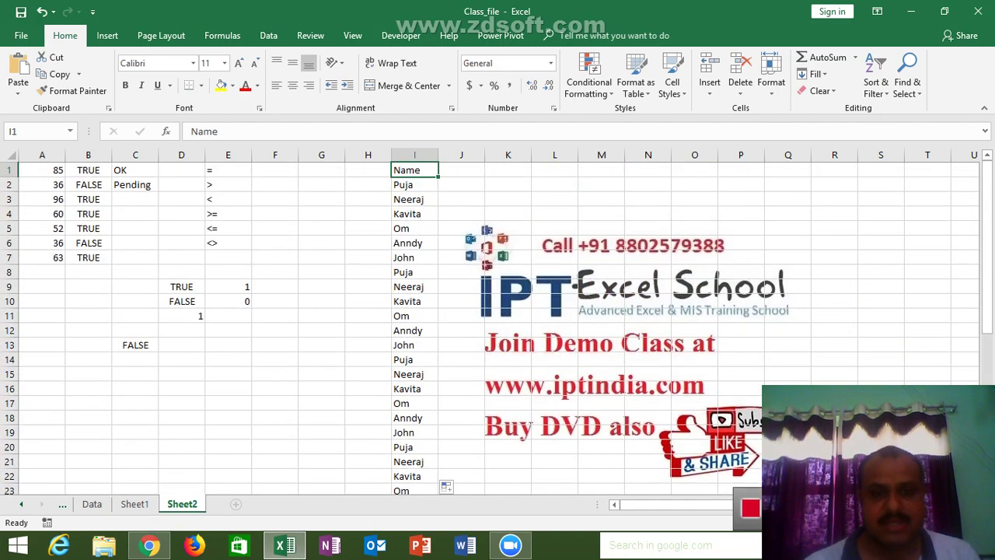
key("ctrl+shift+Down")
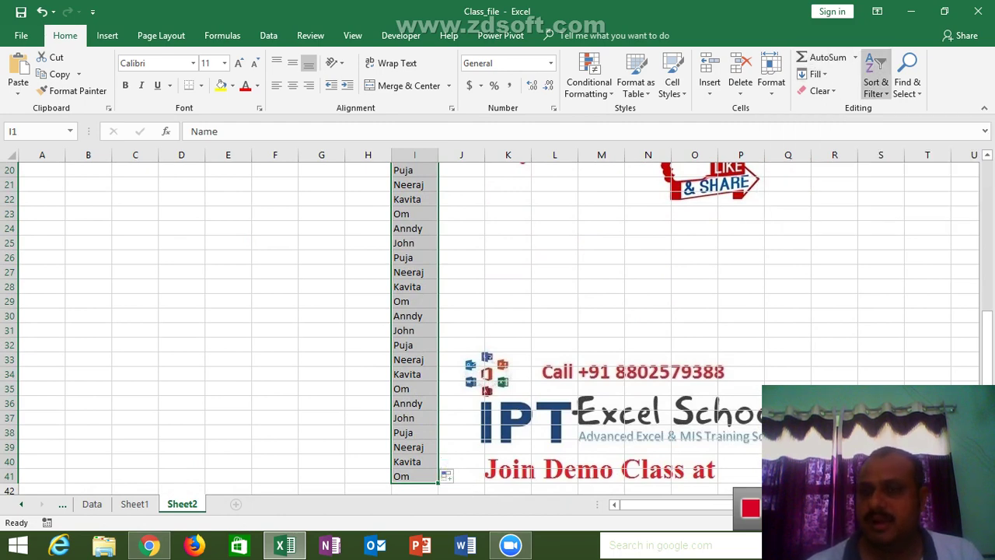
Step: Custom-sort I1:I41 by Name A to Z, treating row 1 as headers
left_click(876, 87)
left_click(906, 144)
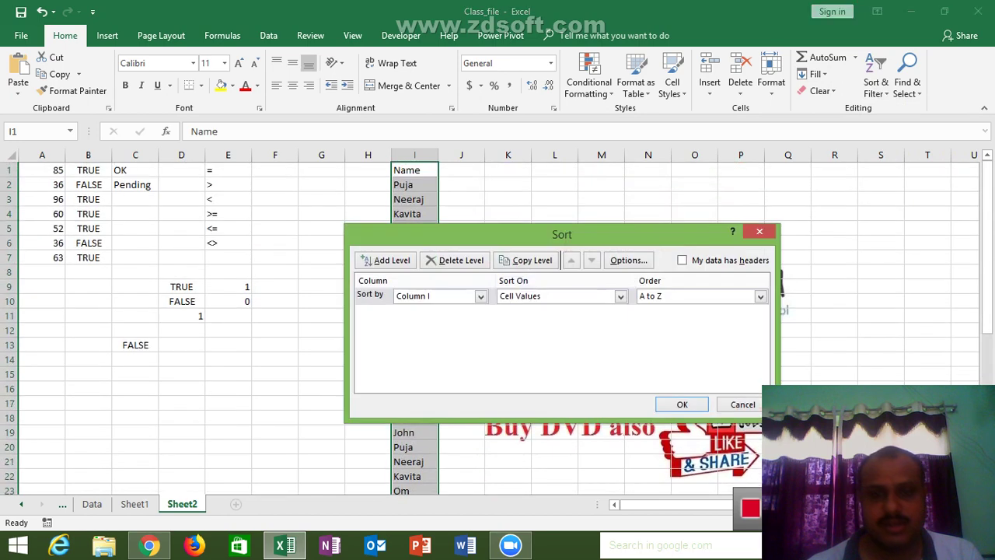
key("alt+h")
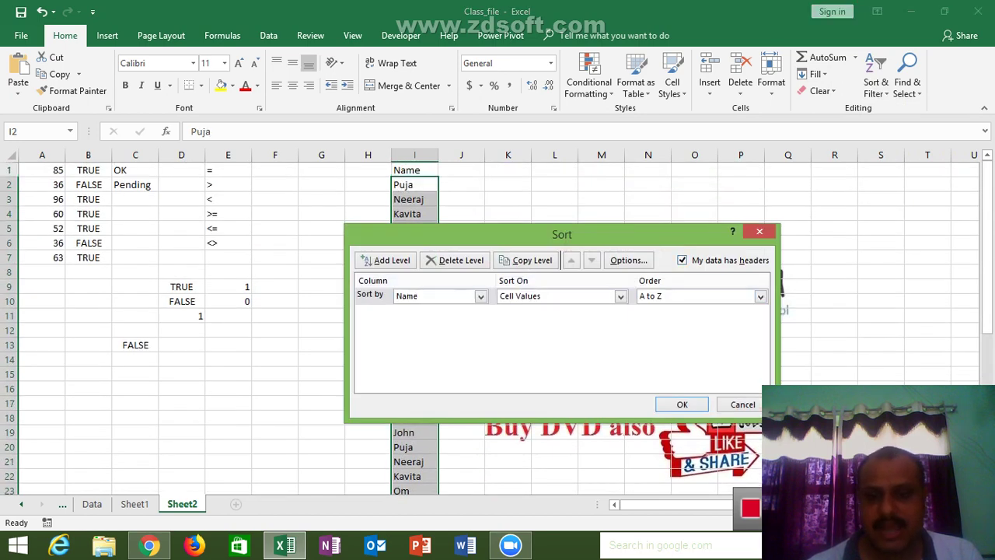
left_click(682, 405)
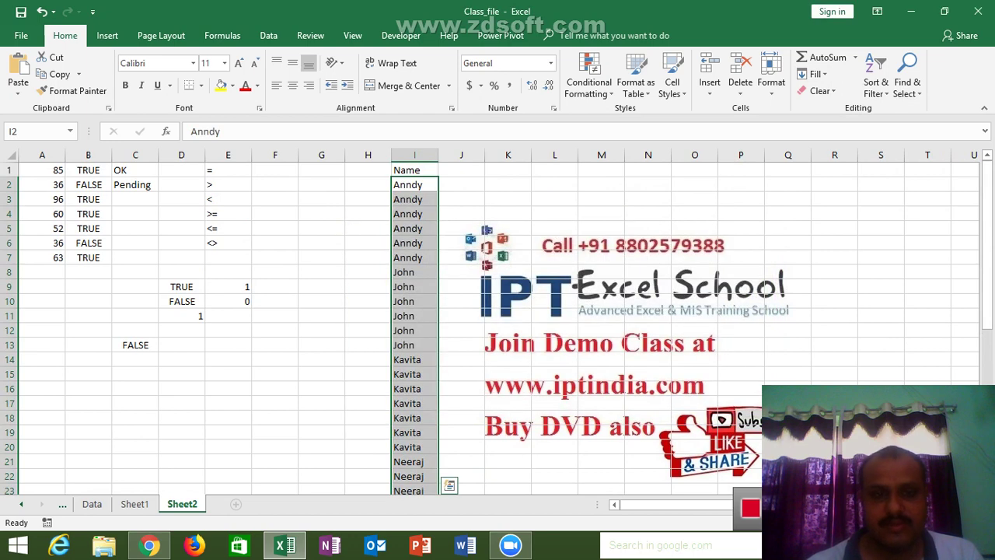
Step: Select the six-row groups of duplicate names to review the sorted grouping
left_click_drag(415, 257, 415, 184)
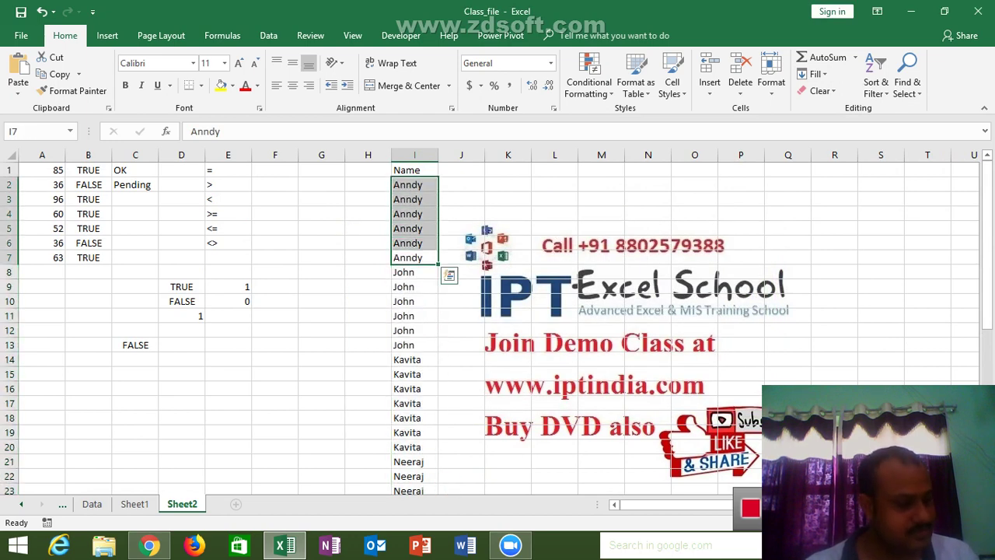
left_click_drag(414, 272, 415, 345)
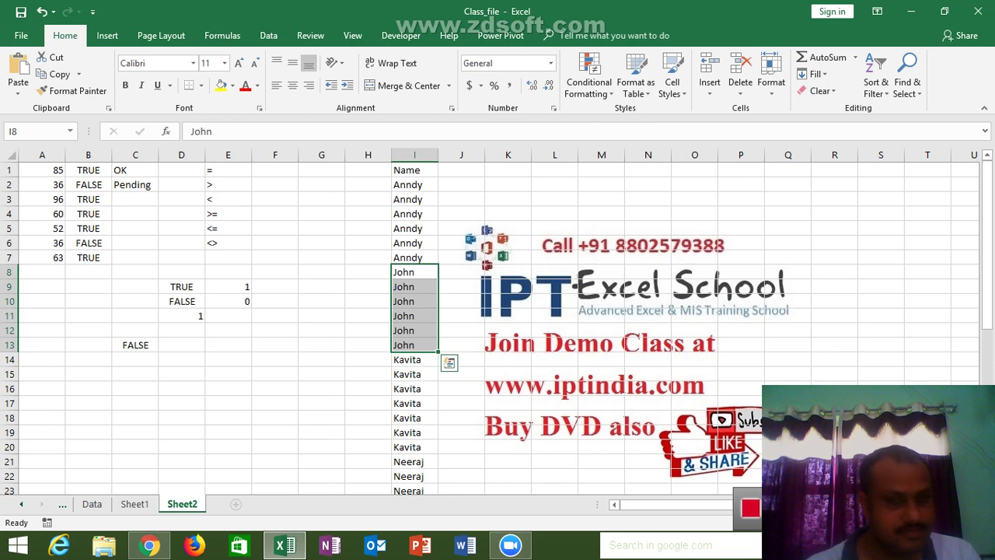
left_click(228, 374)
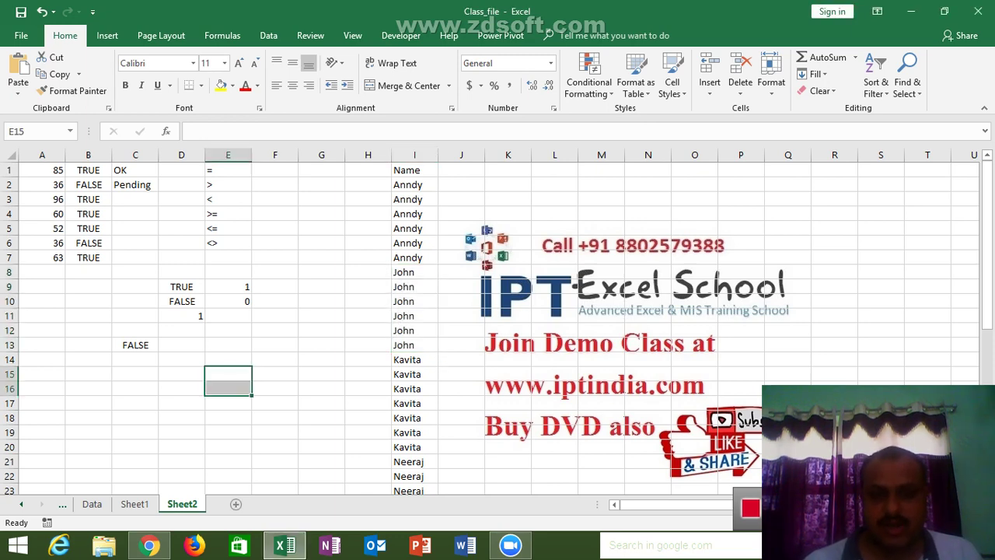
left_click_drag(414, 184, 414, 257)
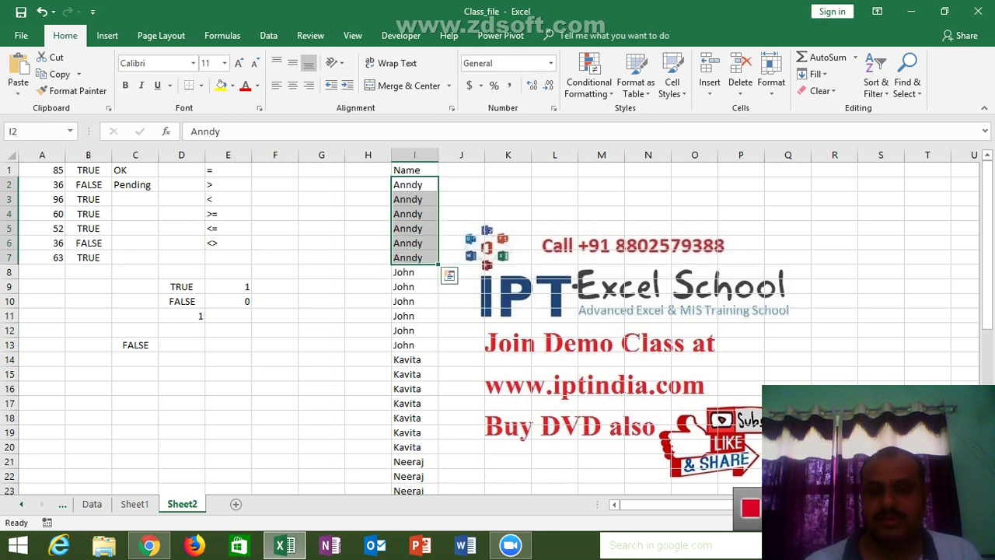
Step: Type temporary counts 1–6 beside the Anndy names and 1–2 beside the two Johns in column H
left_click(367, 184)
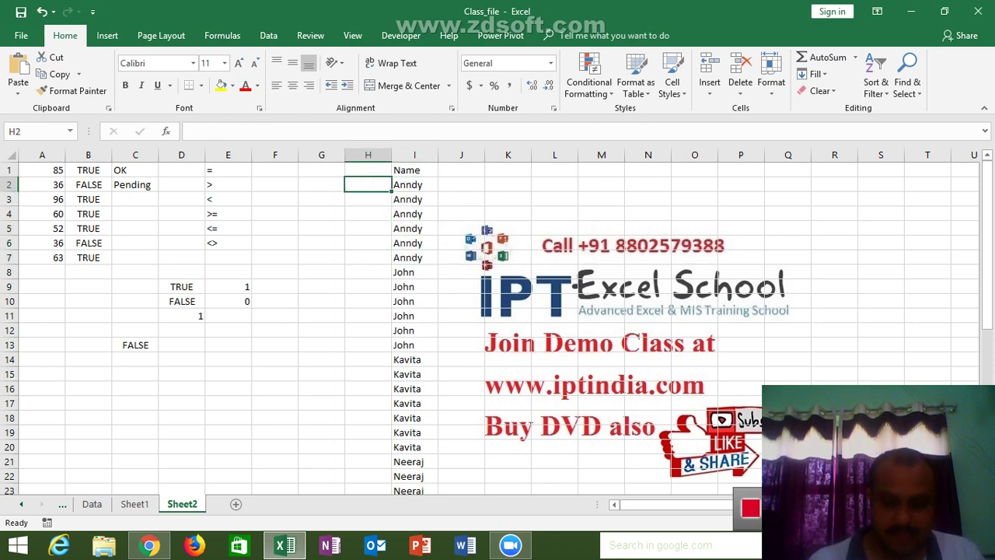
type("1")
key("Return")
type("2")
key("Return")
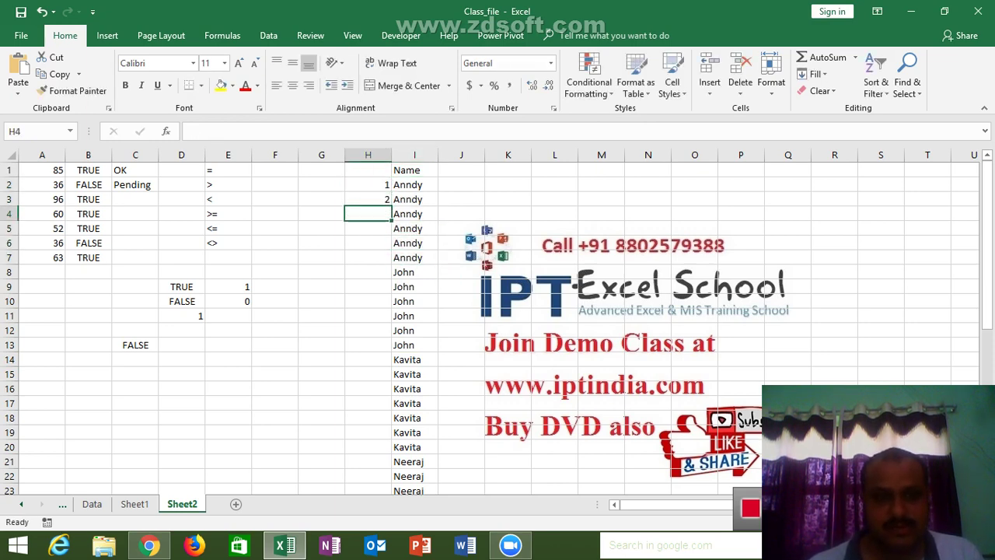
type("3")
key("Return")
type("4")
key("Return")
type("5")
key("Return")
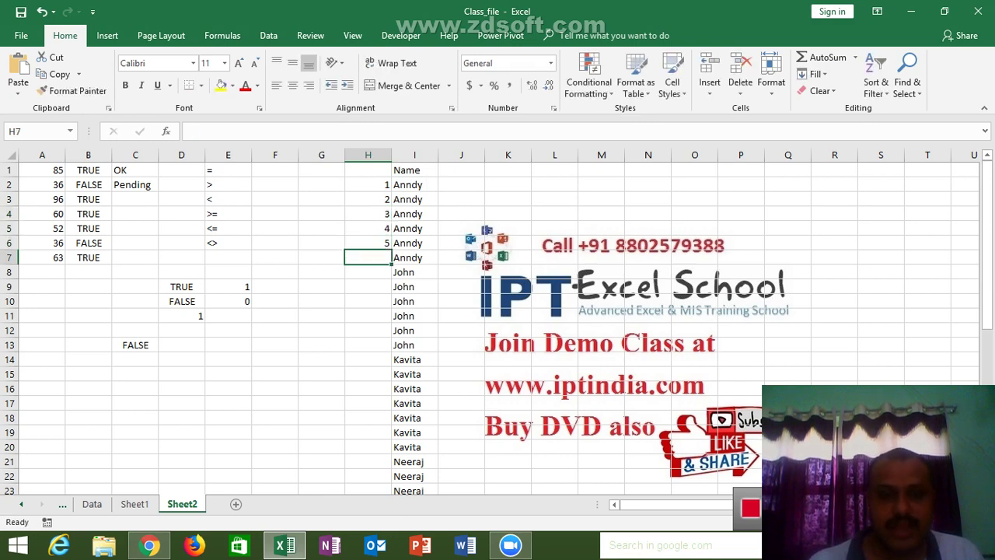
type("6")
key("Return")
type("1")
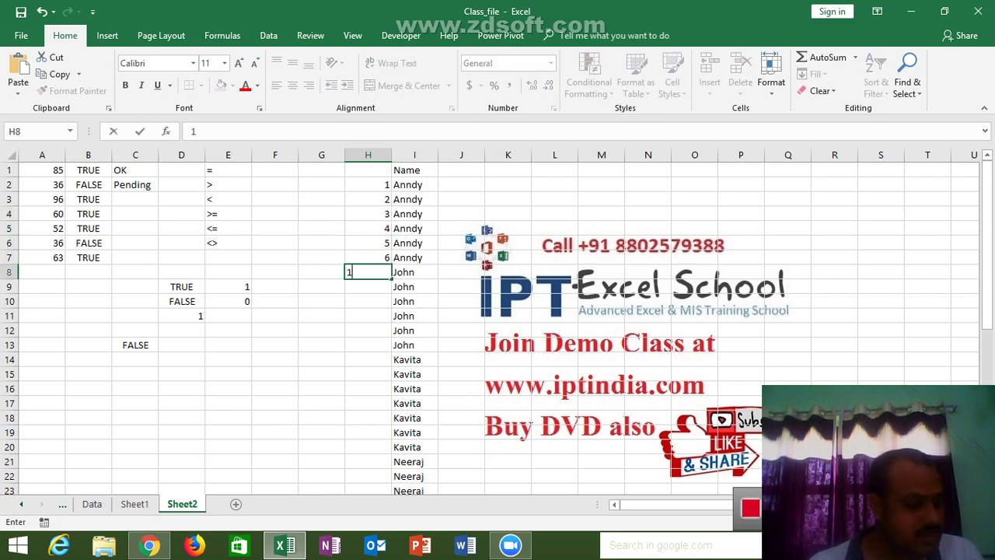
key("Return")
type("2")
key("Return")
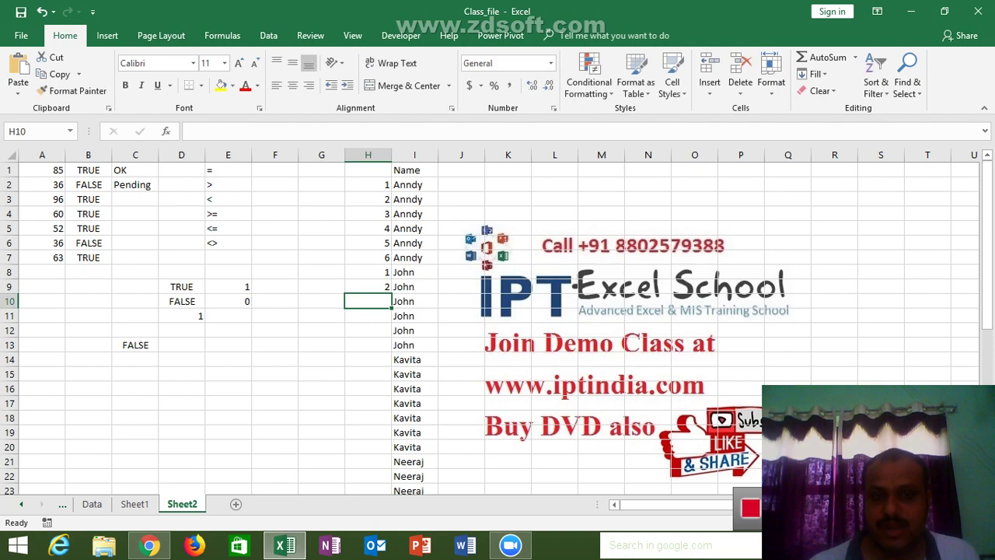
Step: Select the hand-typed numbers in H2:H9 and delete them, returning to H2
key("Up")
key("Up")
key("Right")
left_click(415, 257)
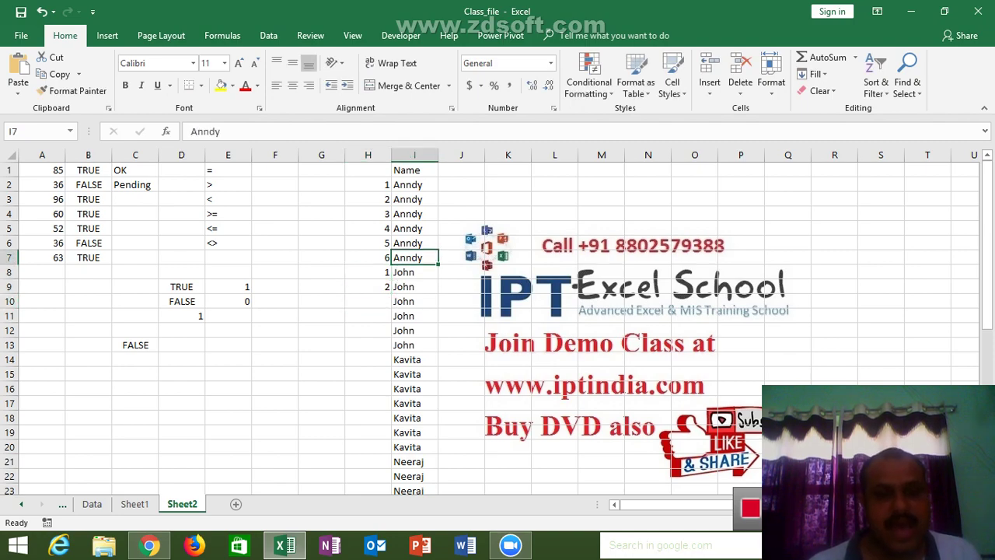
key("ctrl+Down")
key("ctrl+Up")
key("Down")
key("Down")
key("Down")
key("Down")
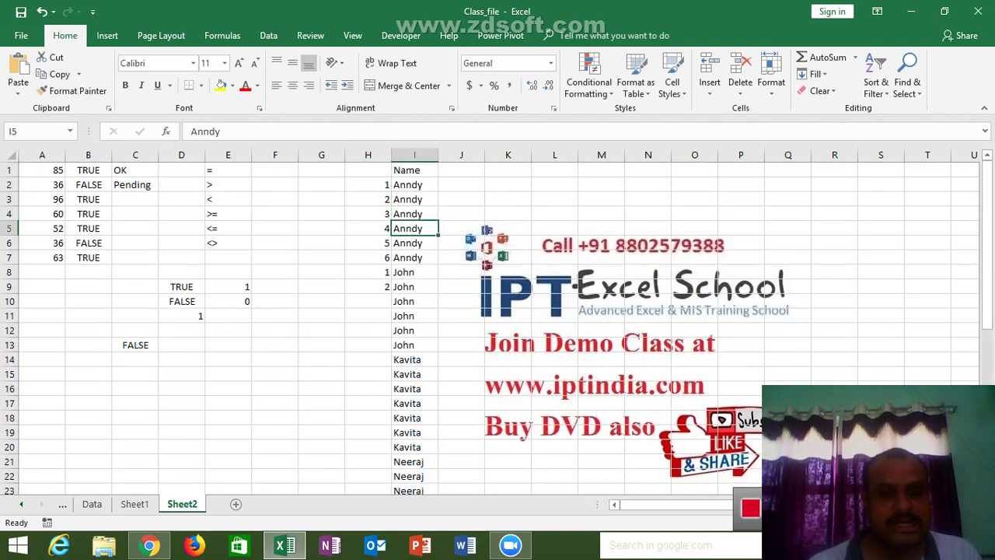
key("Down")
key("Down")
key("Down")
key("Left")
key("shift+Down")
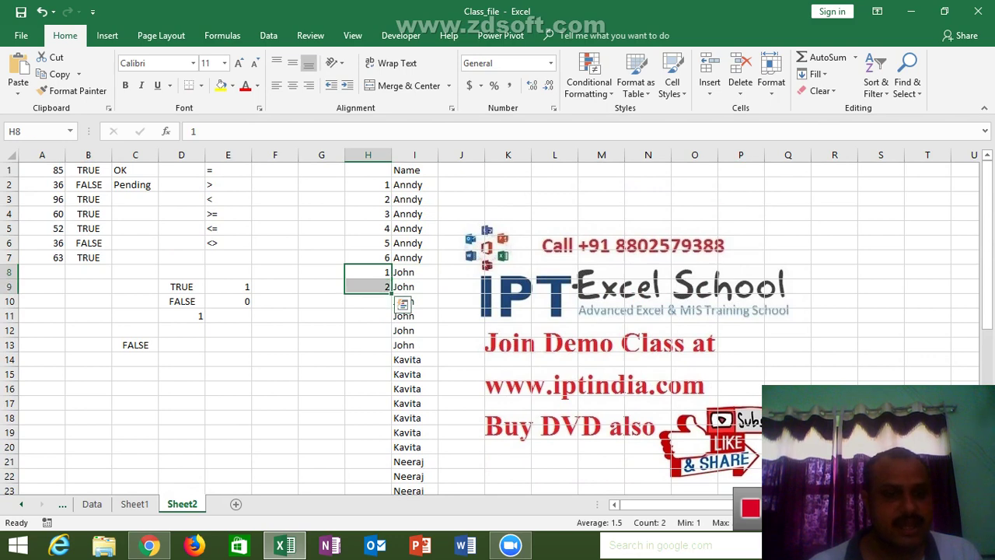
key("Up")
key("Down")
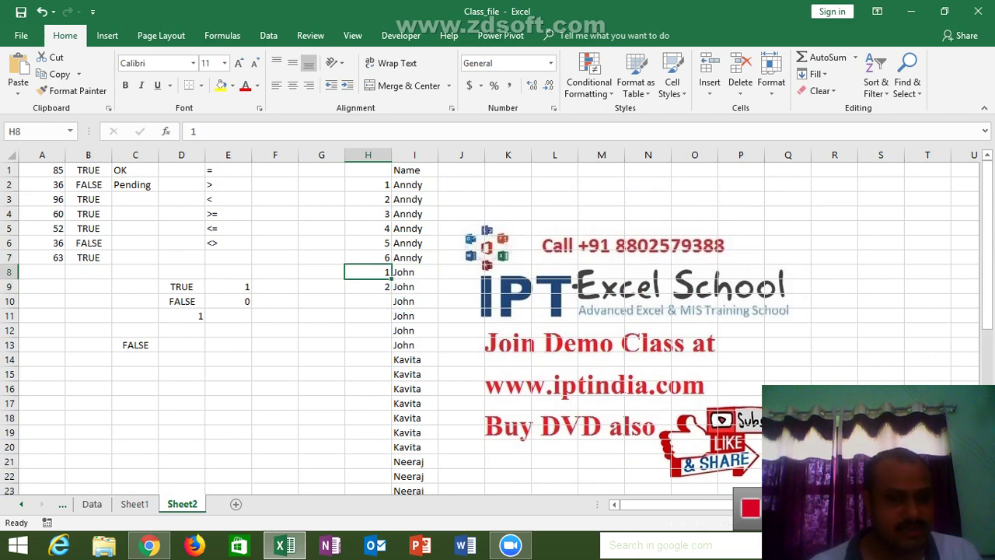
key("ctrl+Up")
key("Up")
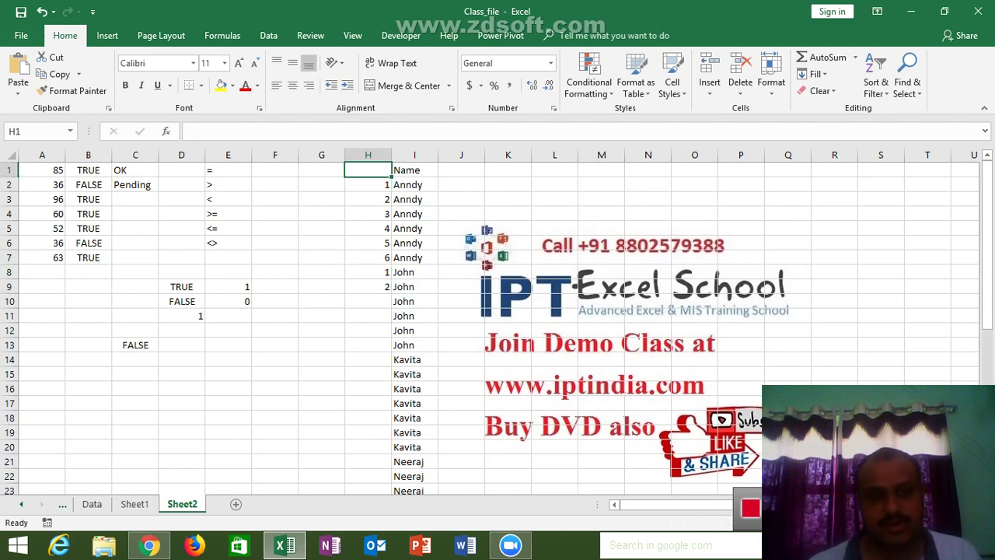
key("Down")
key("ctrl+shift+Down")
key("Delete")
key("Up")
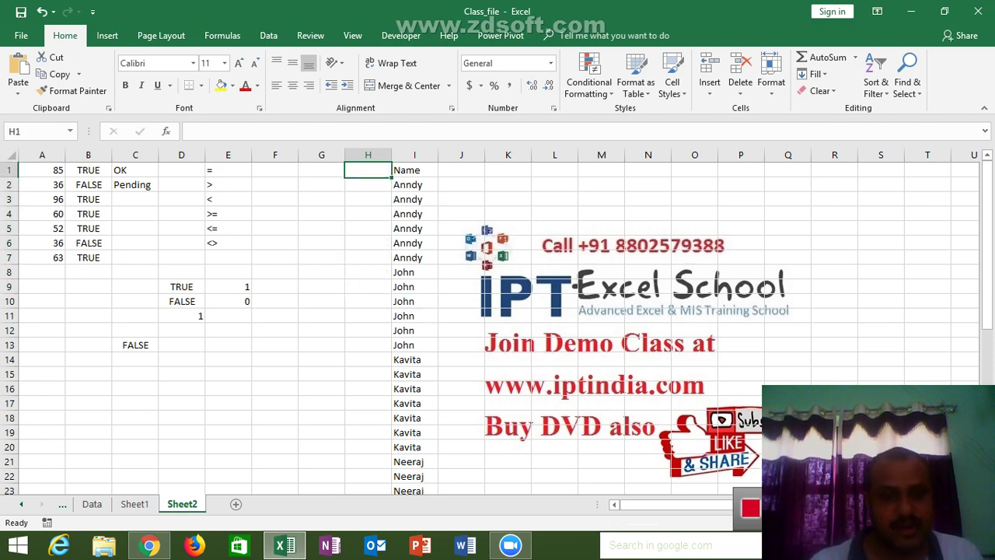
left_click(368, 184)
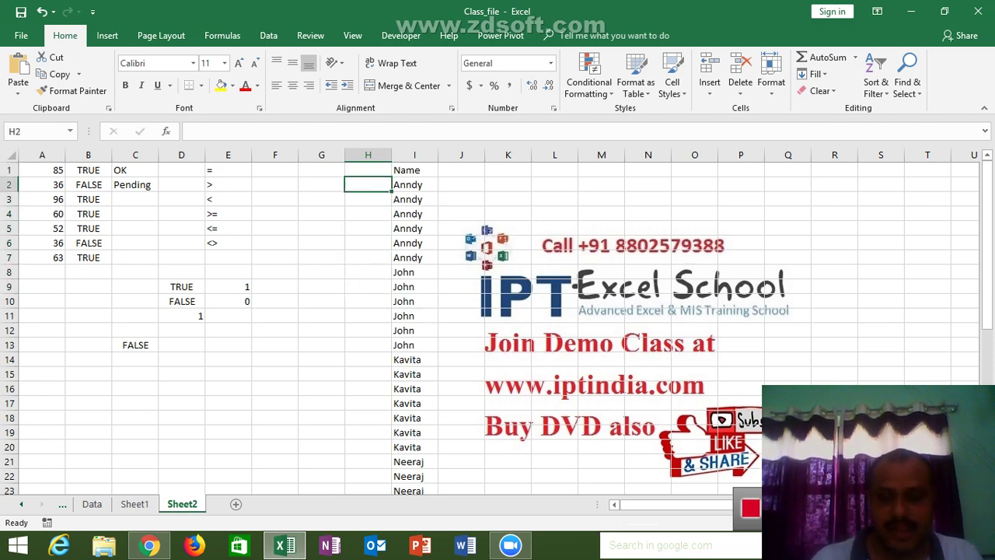
Step: Start an IF formula in H2, then abandon the broken entry after the error message
type("=if")
key("Tab")
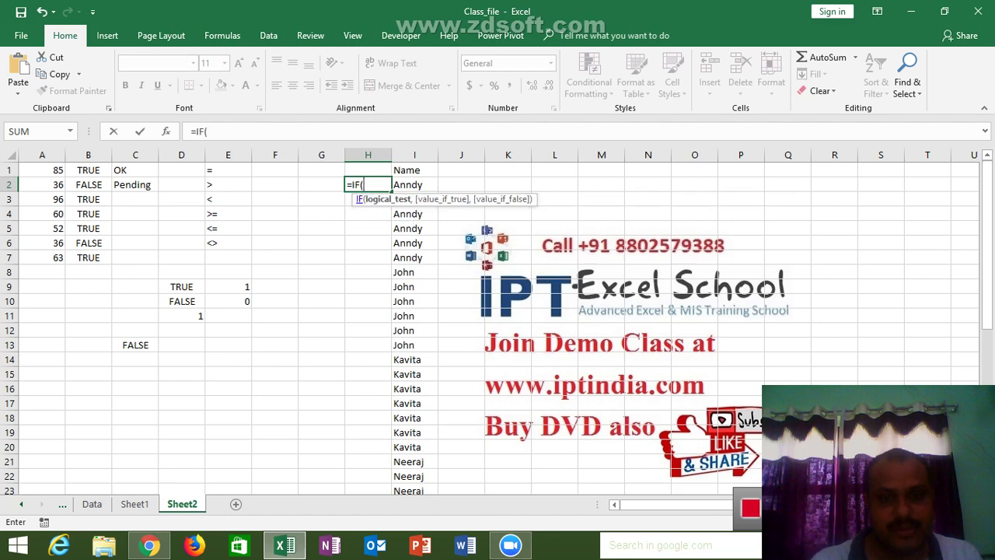
left_click(414, 184)
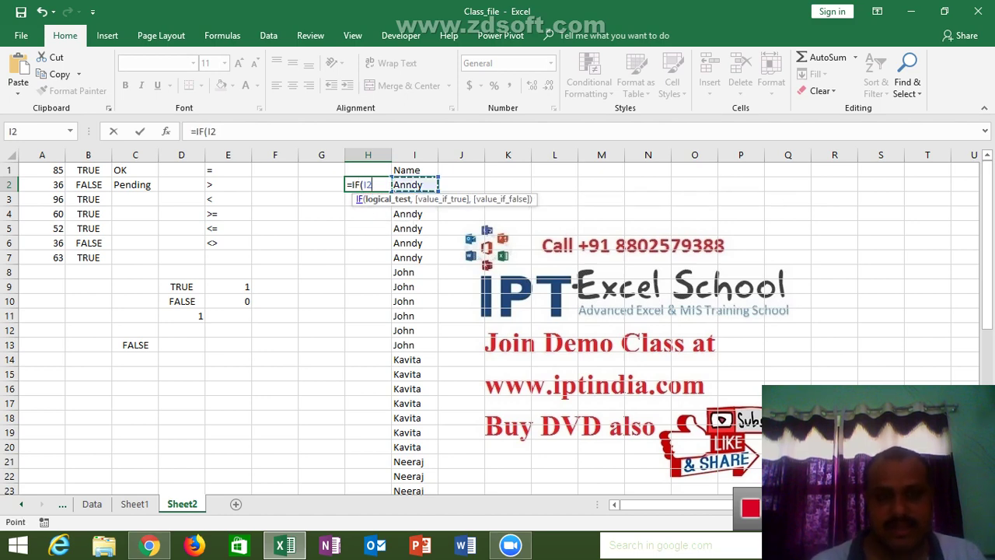
type("=H1")
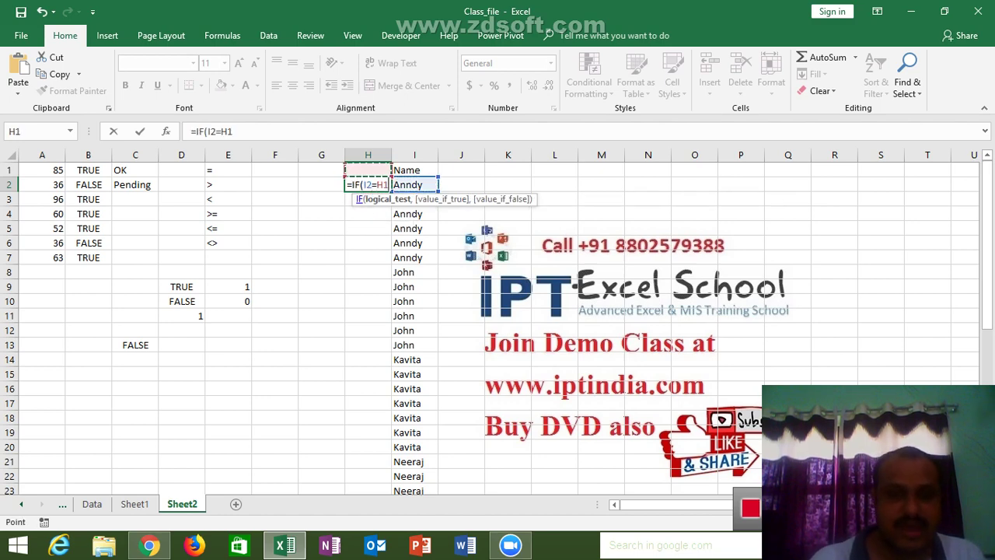
type("0")
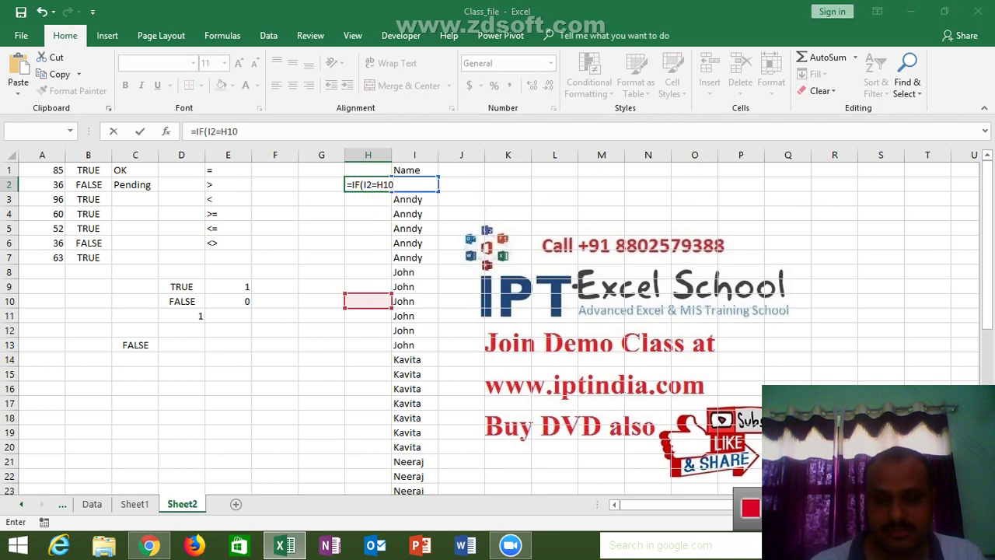
key("Return")
key("Escape")
key("Escape")
Step: Enter =IF(I2=I1,H1+1,1) in H2 so it shows 1 beside the first Anndy
type("=")
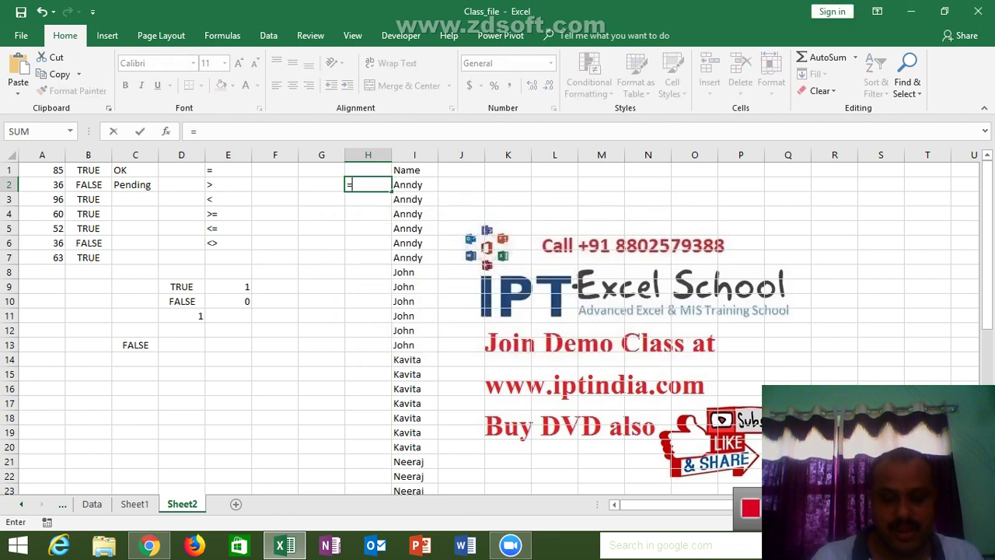
type("IF(")
key("Right")
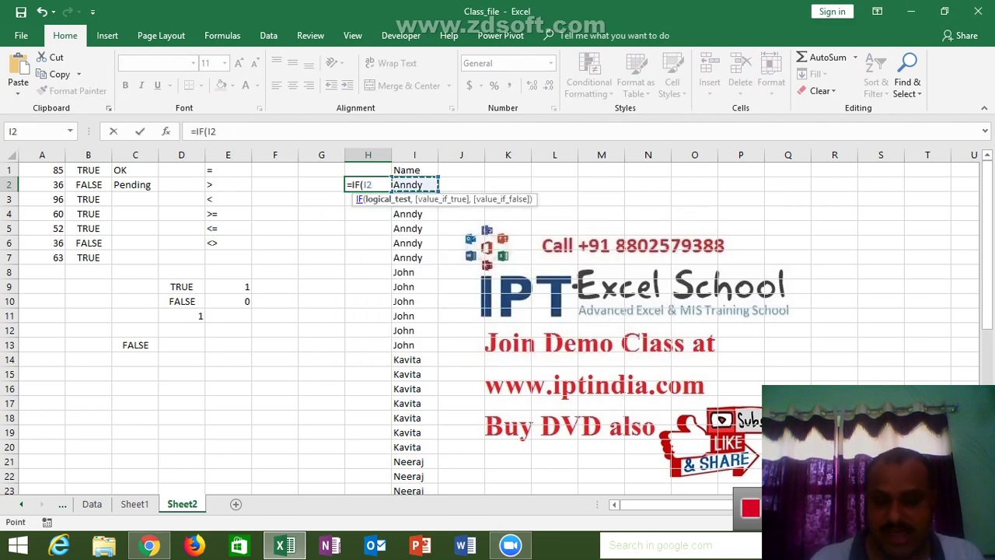
type("=")
key("Up")
key("Right")
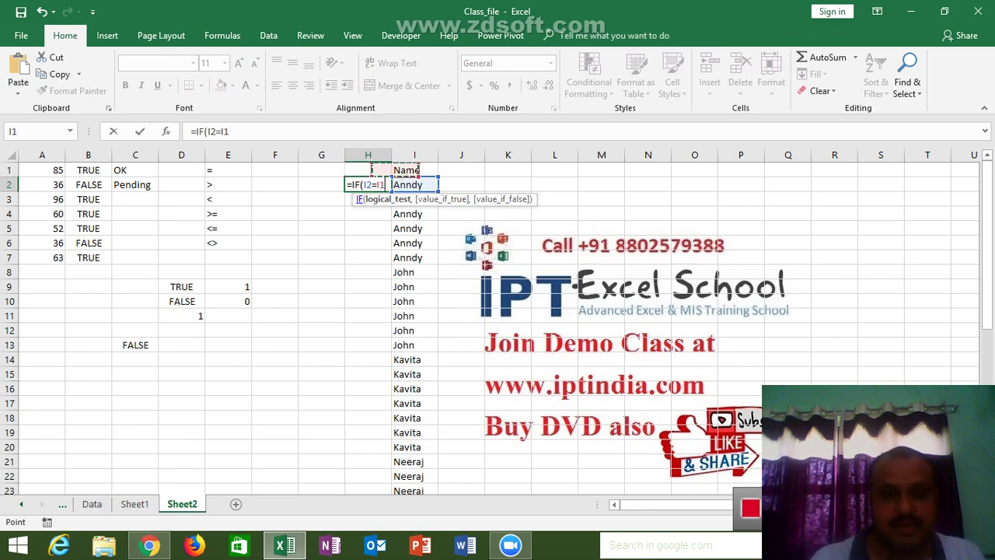
type(",")
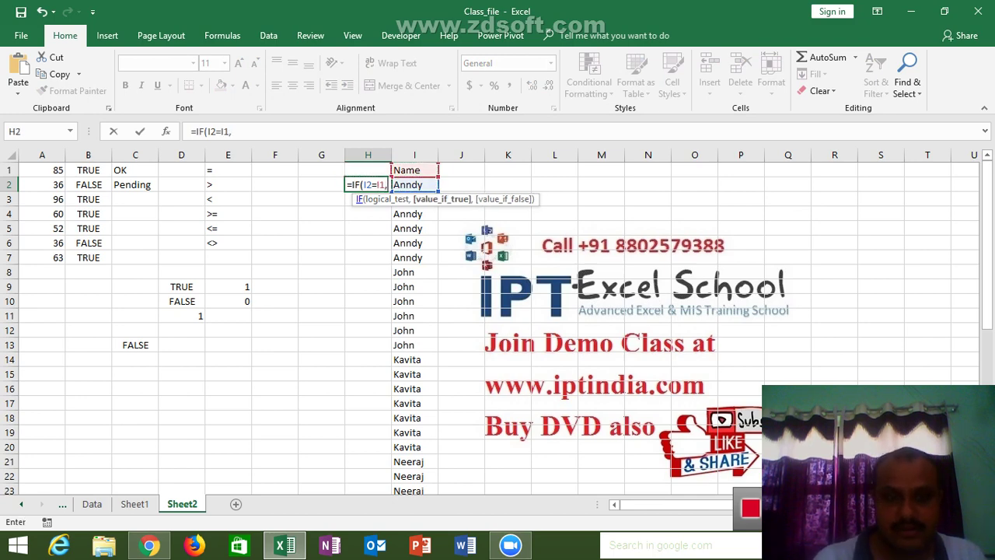
key("Up")
type("+")
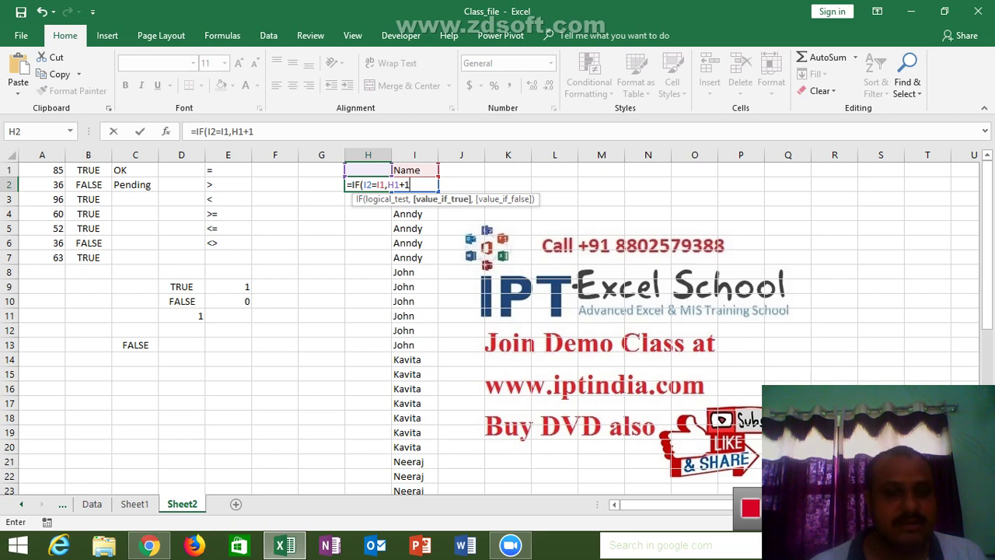
type(",")
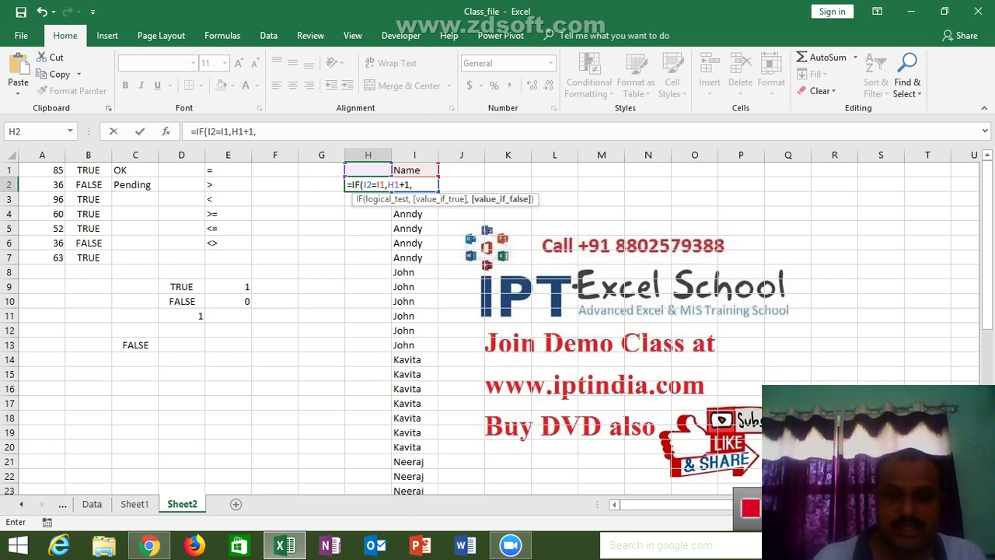
type("1")
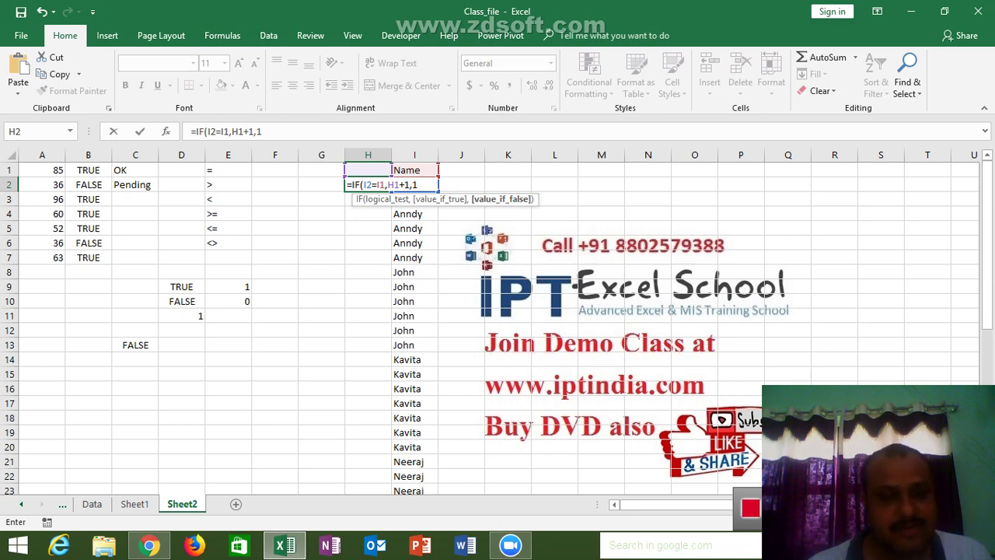
key("ctrl+Return")
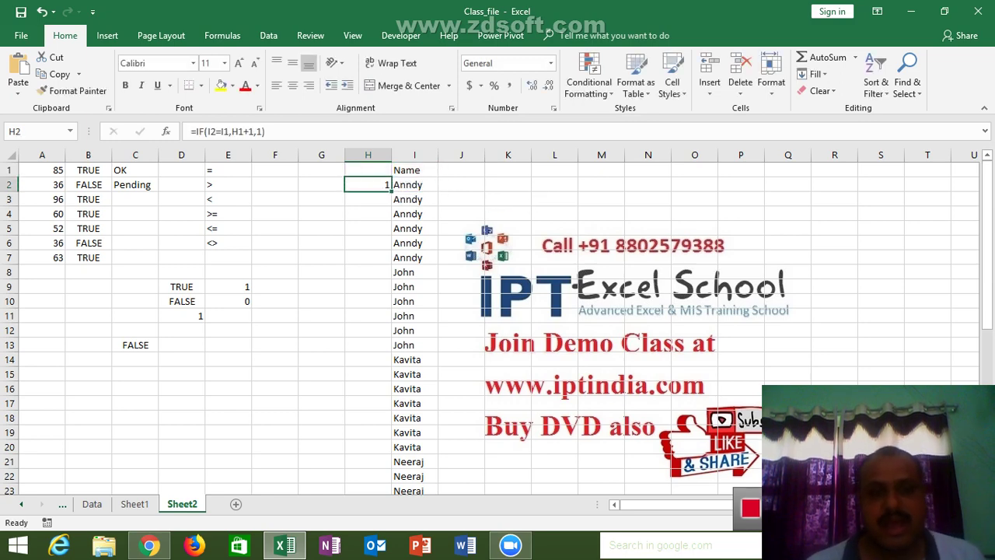
Step: Fill the IF formula down column H and inspect the formulas in H2, H3 and H8
double_click(391, 191)
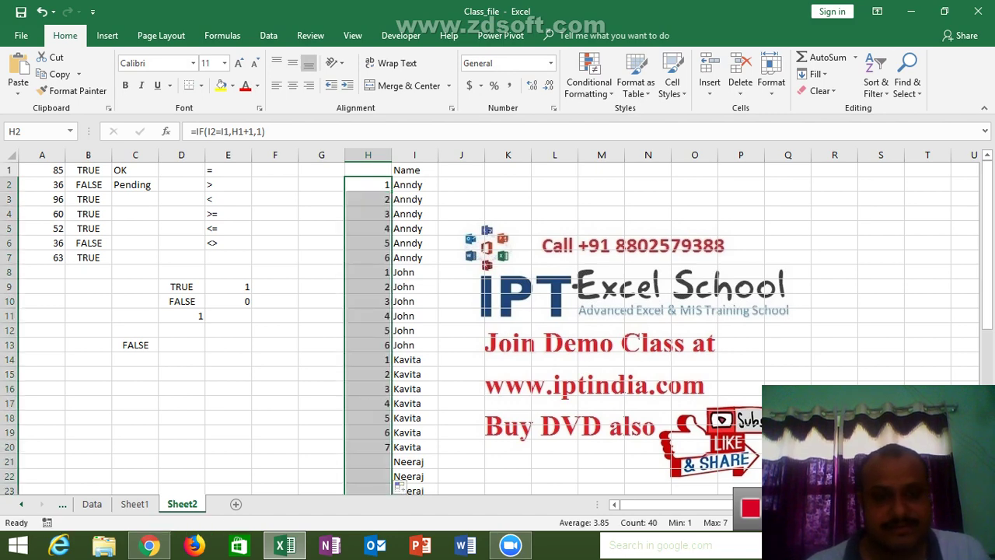
double_click(386, 184)
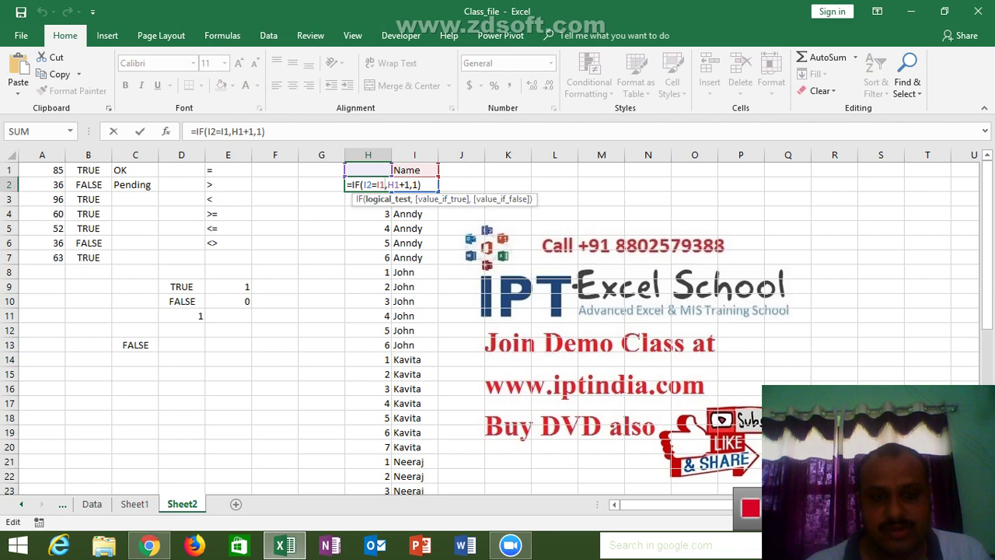
key("Escape")
left_click(367, 199)
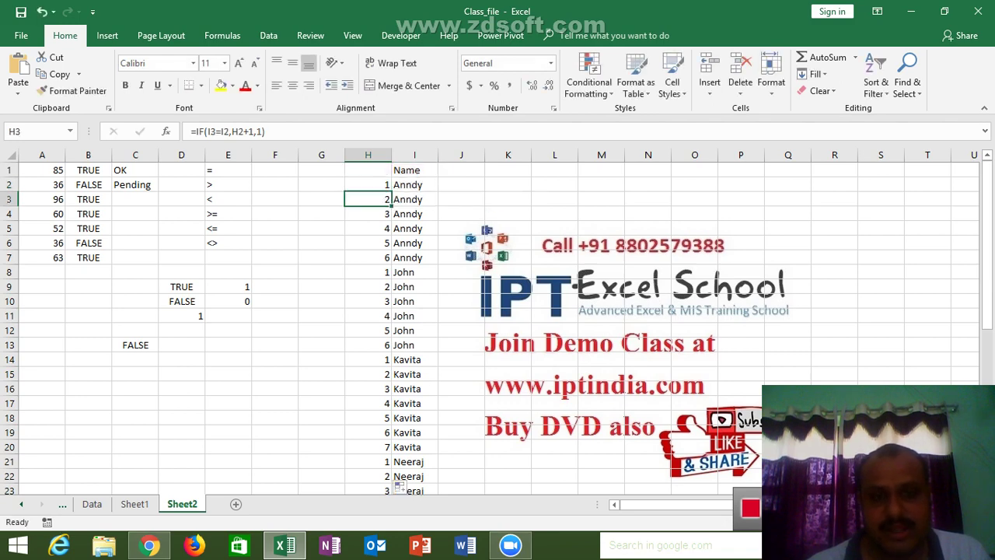
key("F2")
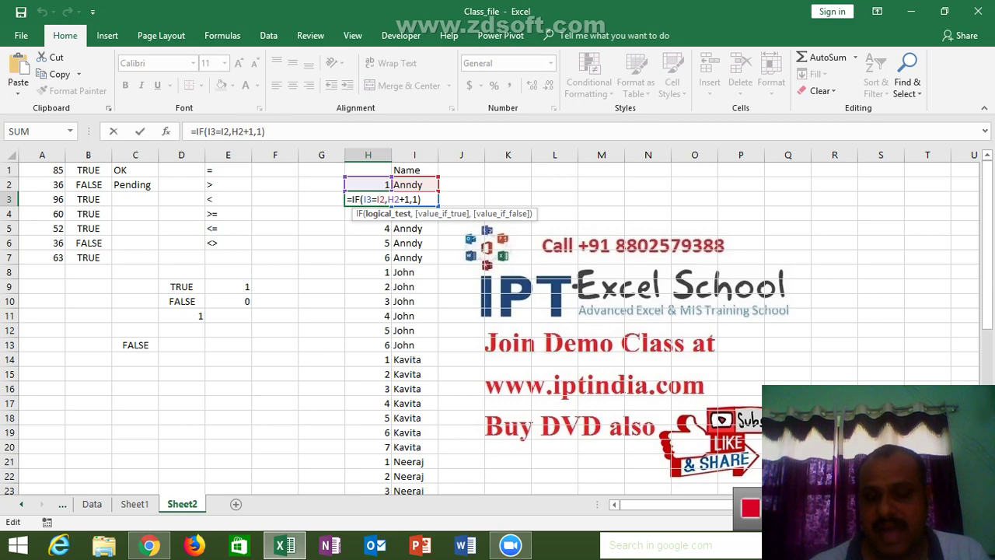
key("Return")
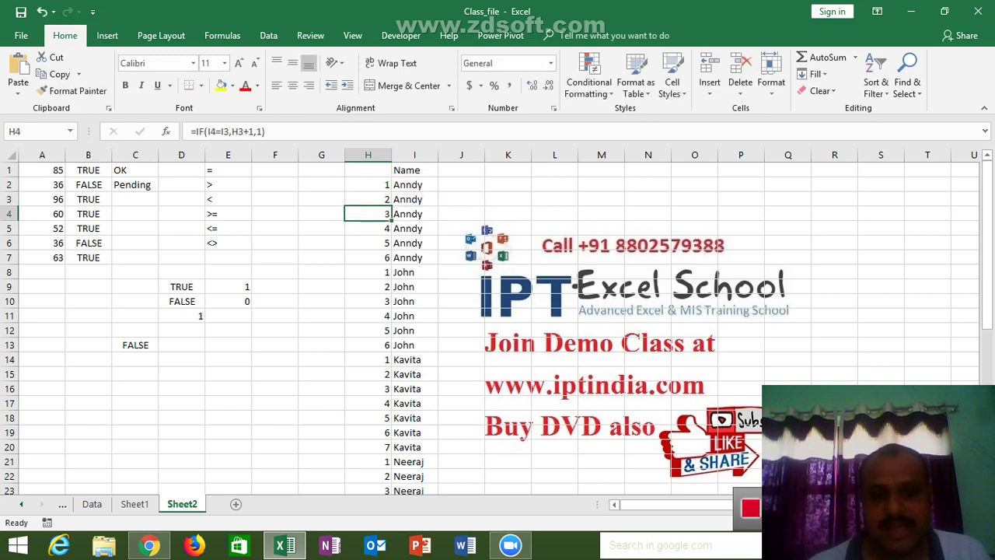
key("Down")
key("Down")
key("Down")
key("Down")
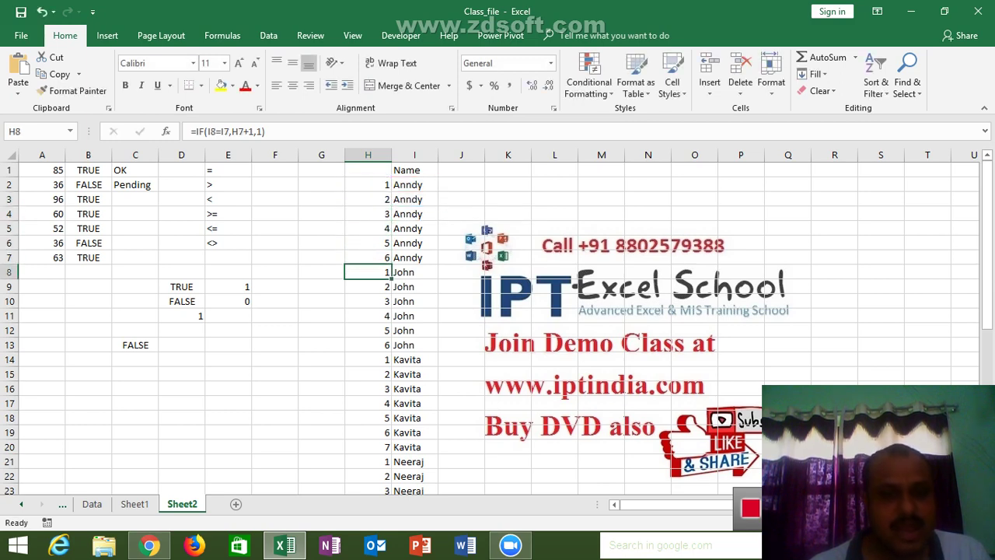
key("F2")
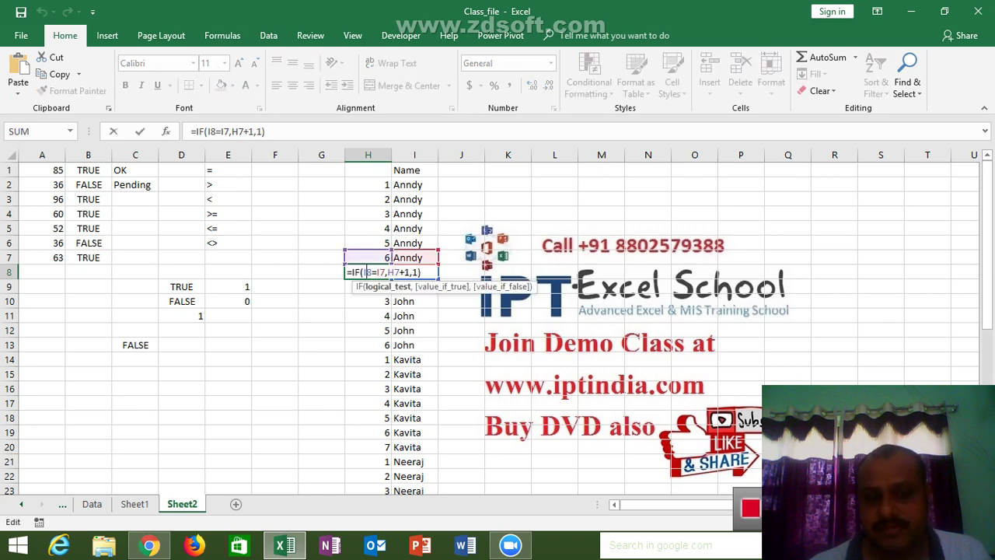
key("Escape")
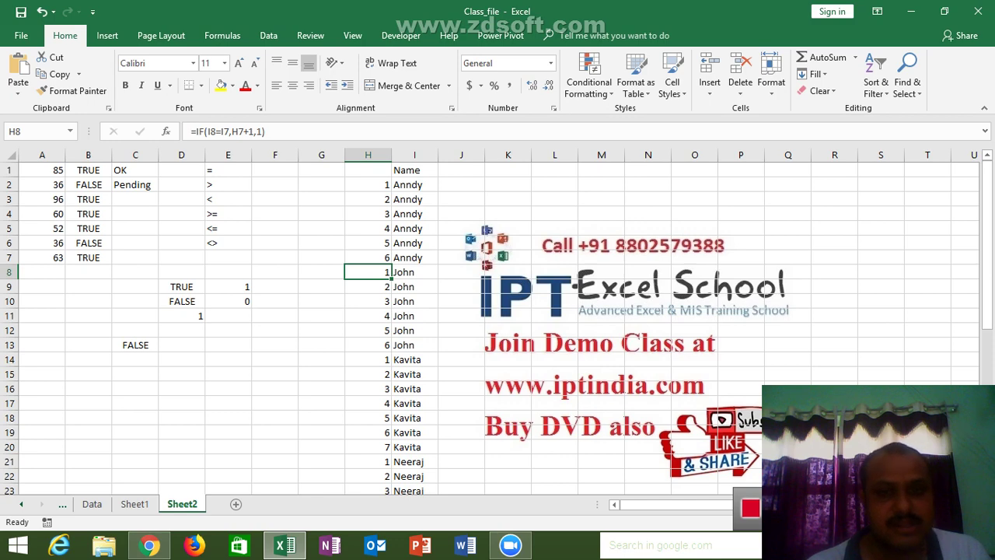
Step: Highlight the Anndy names through the first John, then select K1
left_click(414, 184)
left_click_drag(415, 184, 414, 272)
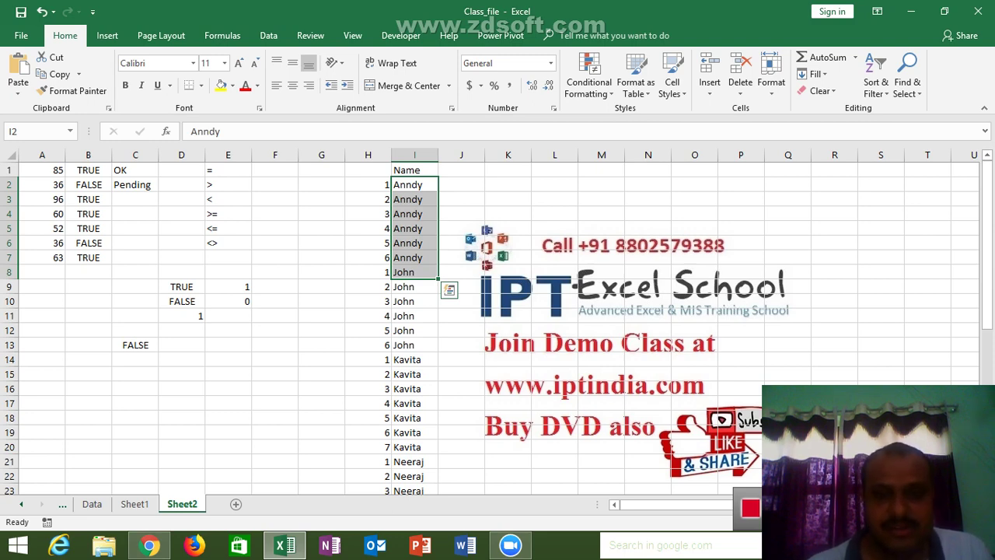
left_click(414, 228)
left_click(507, 169)
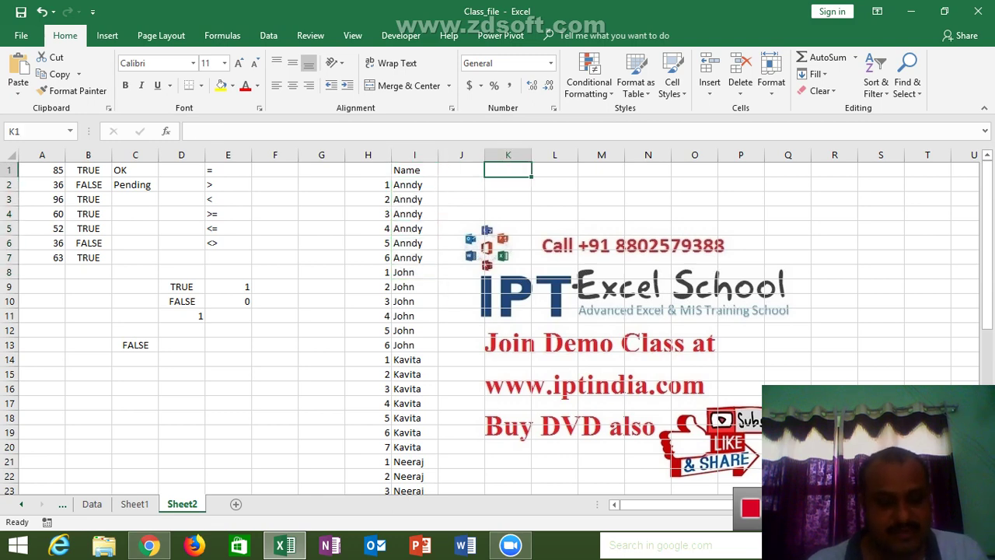
Step: Add the headings Sr in K1 and Name in L1
type("Sr")
key("Tab")
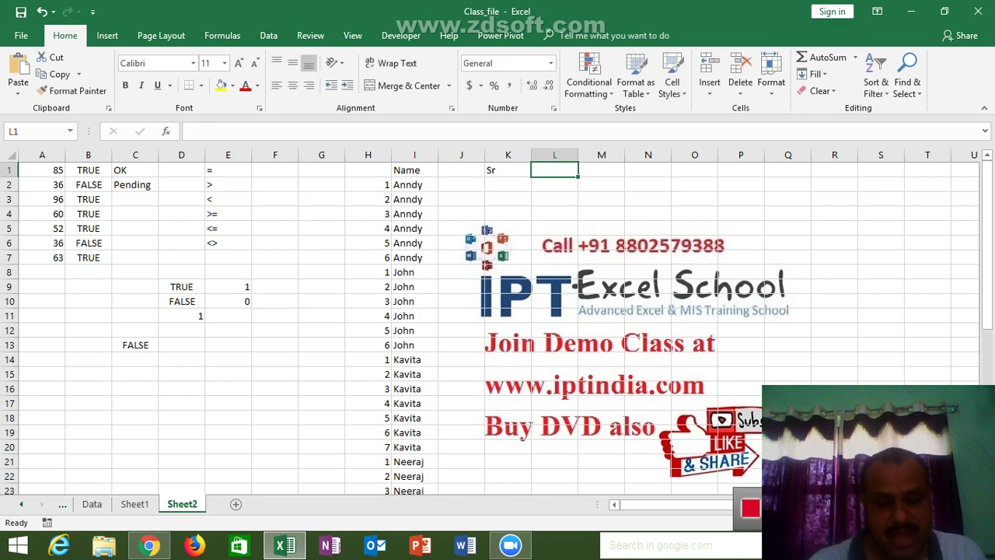
type("Name")
key("Return")
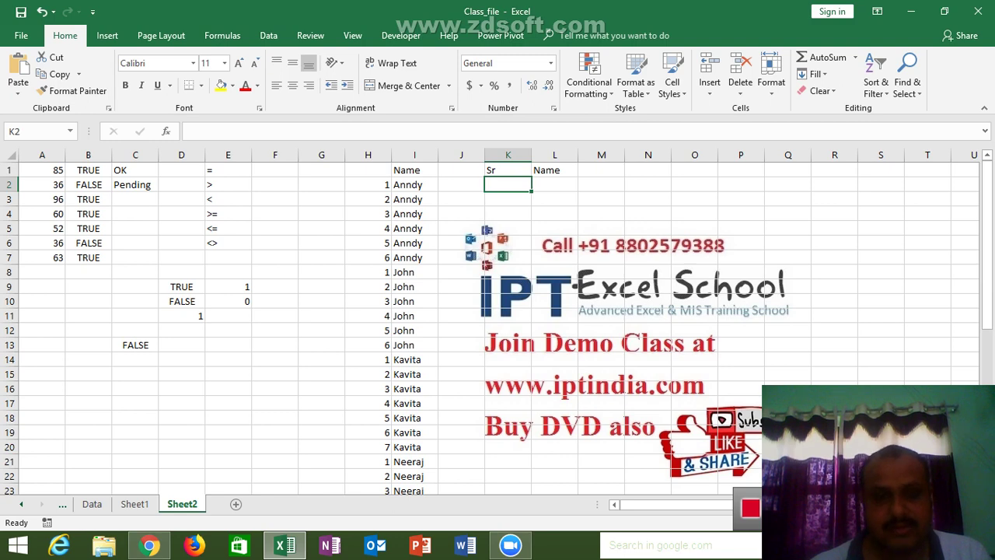
Step: Enter serial 1 in K2, John in L2 and Anndy in L3
type("1")
left_click(554, 184)
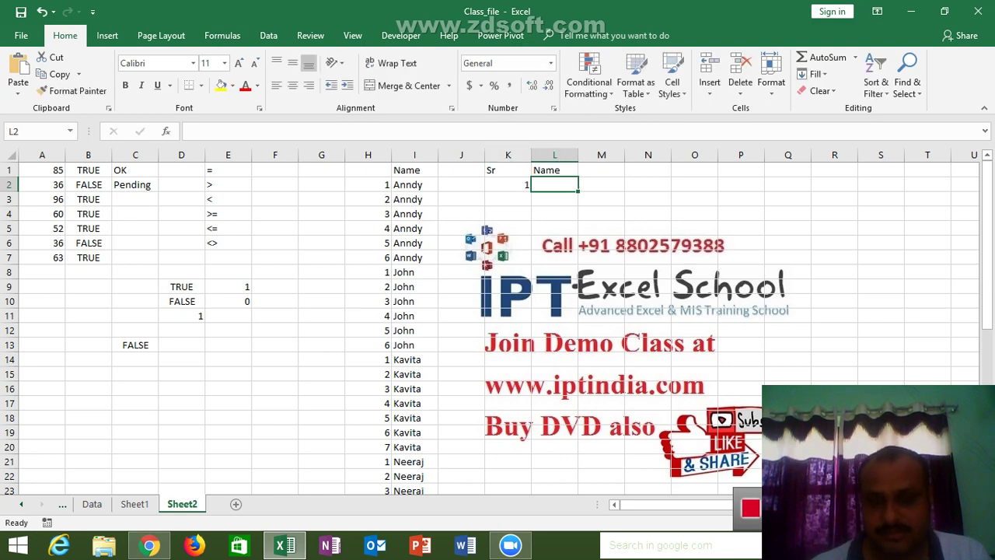
type("Name")
key("Return")
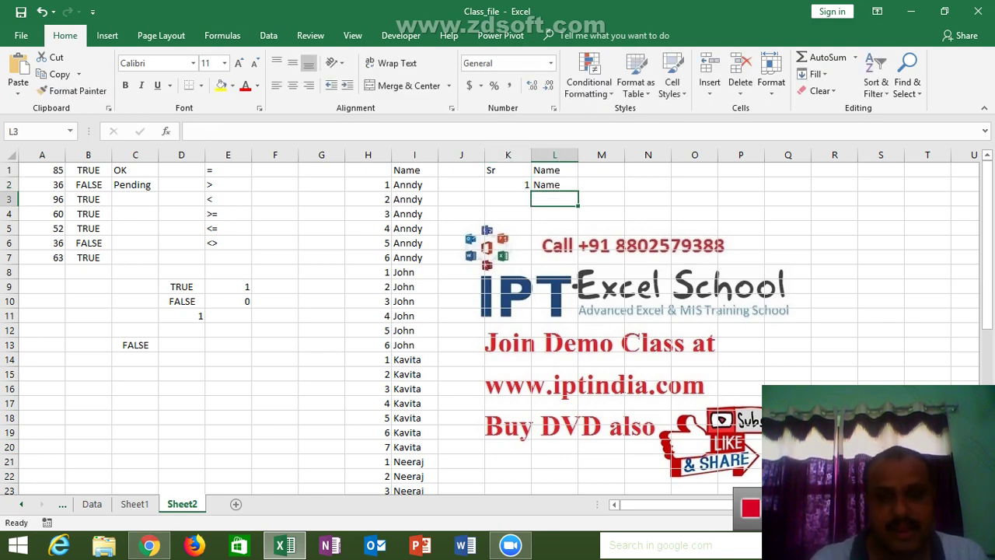
key("Up")
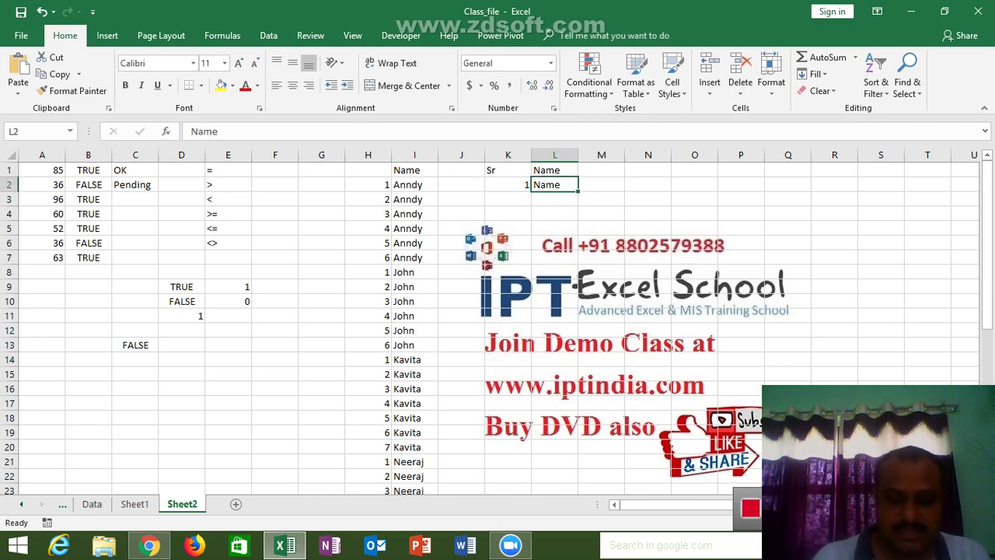
type("Jo")
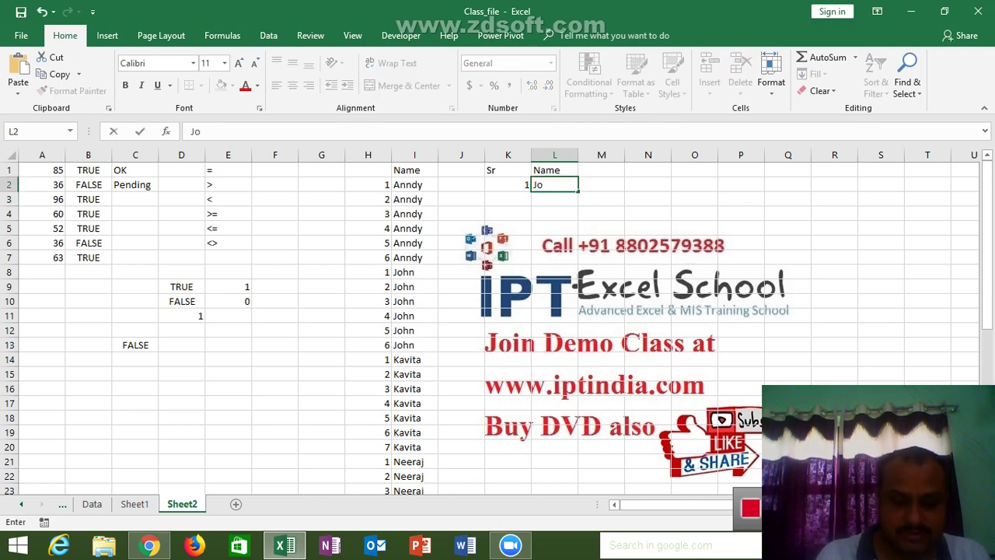
type("hn")
key("Return")
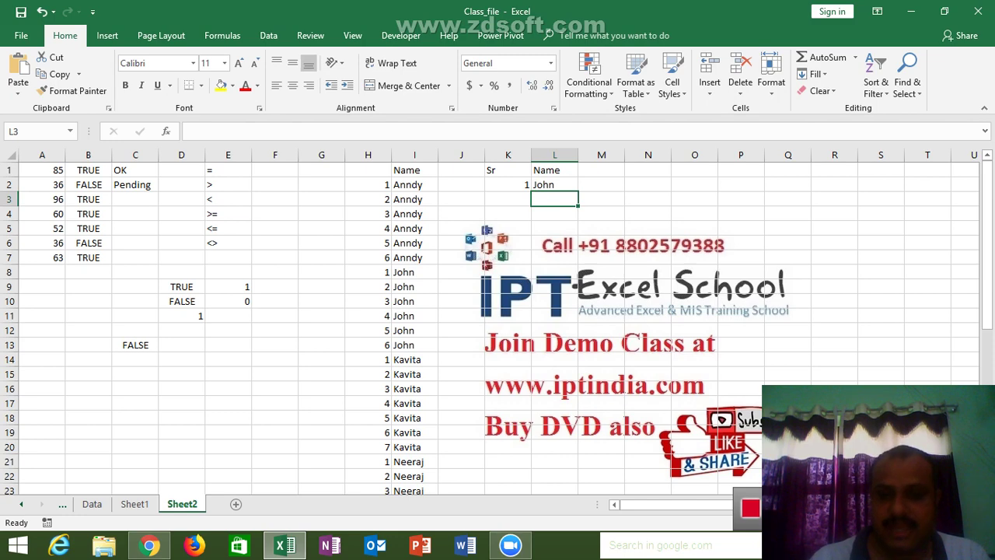
left_click(508, 199)
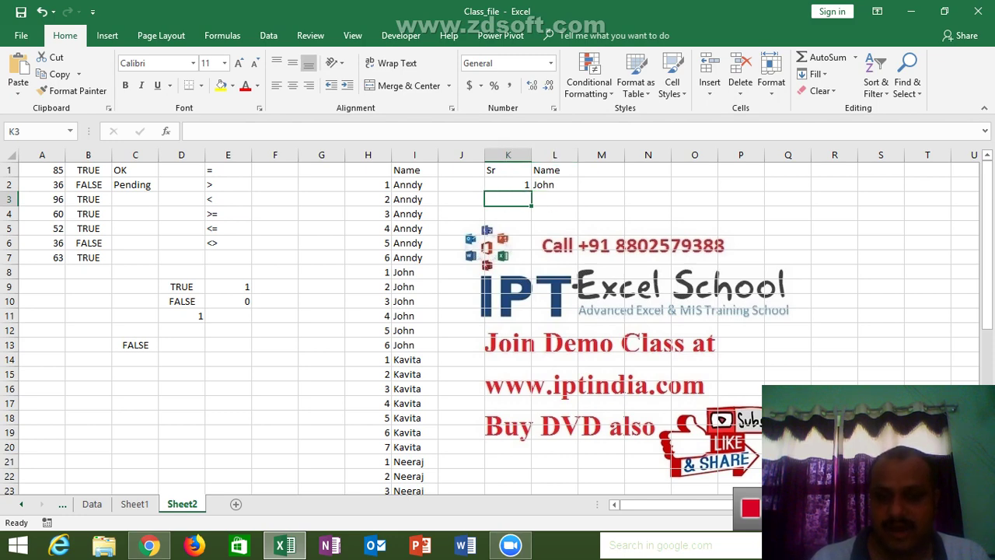
left_click(554, 199)
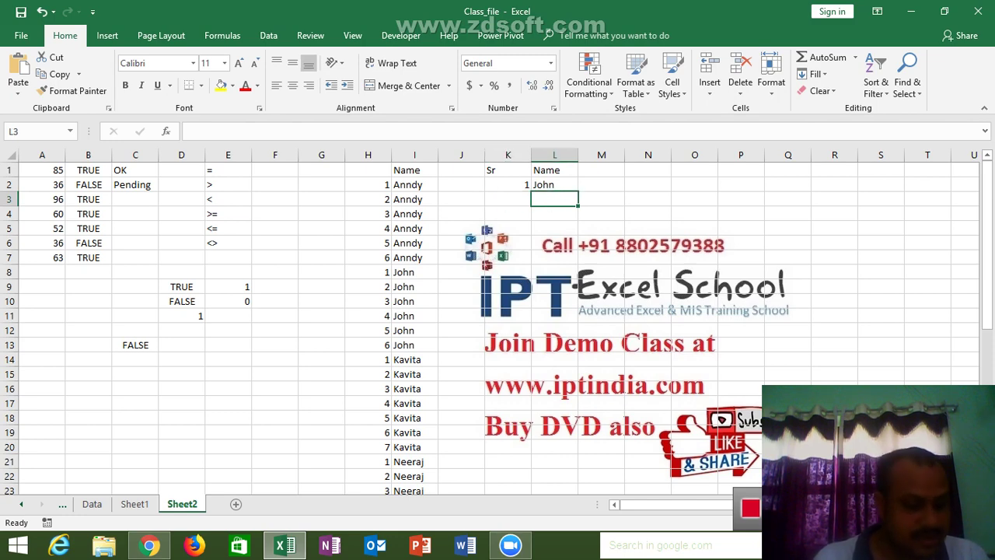
type("An")
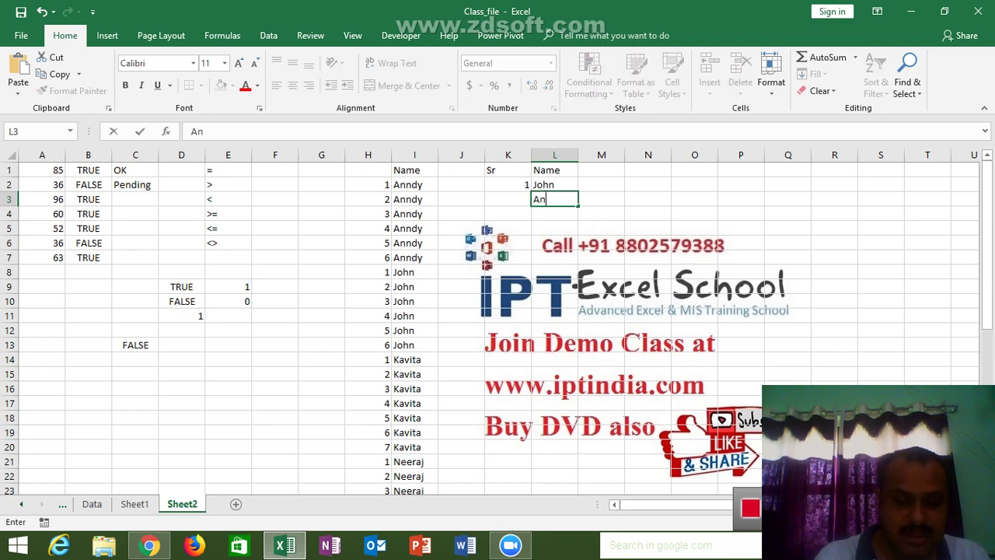
type("ndy")
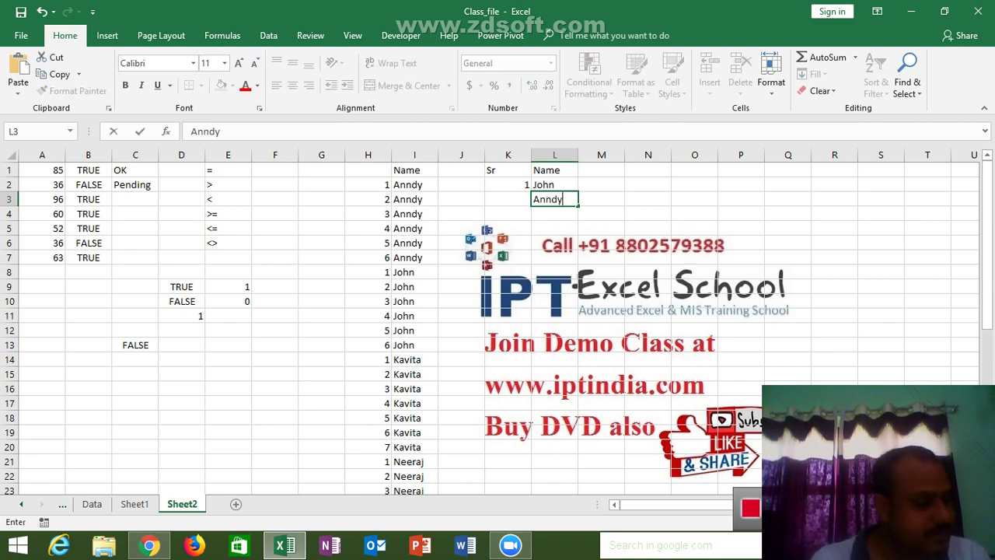
key("Return")
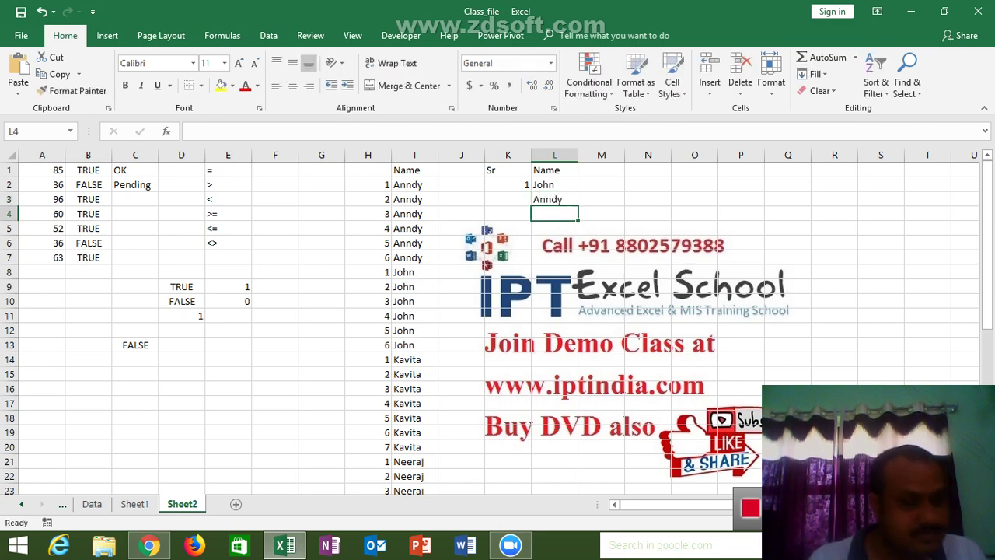
Step: Try a typed serial 2 in K3, then delete it again
left_click(554, 199)
left_click(507, 199)
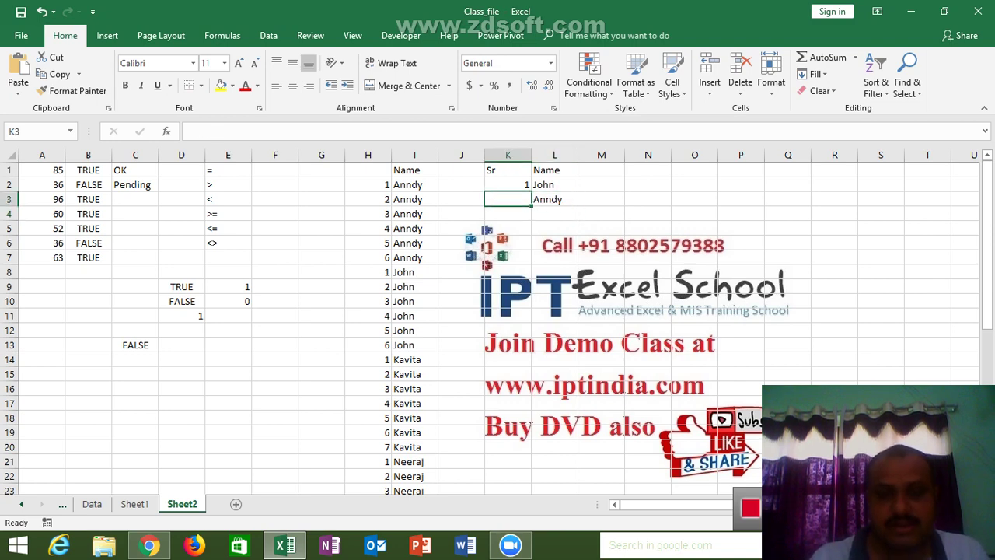
type("2")
key("Return")
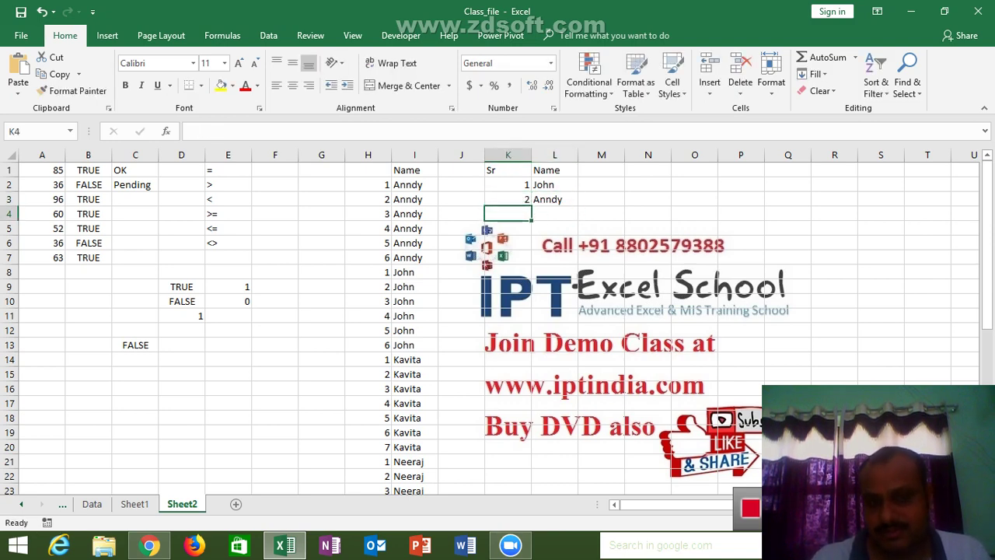
left_click_drag(508, 184, 554, 199)
left_click(460, 199)
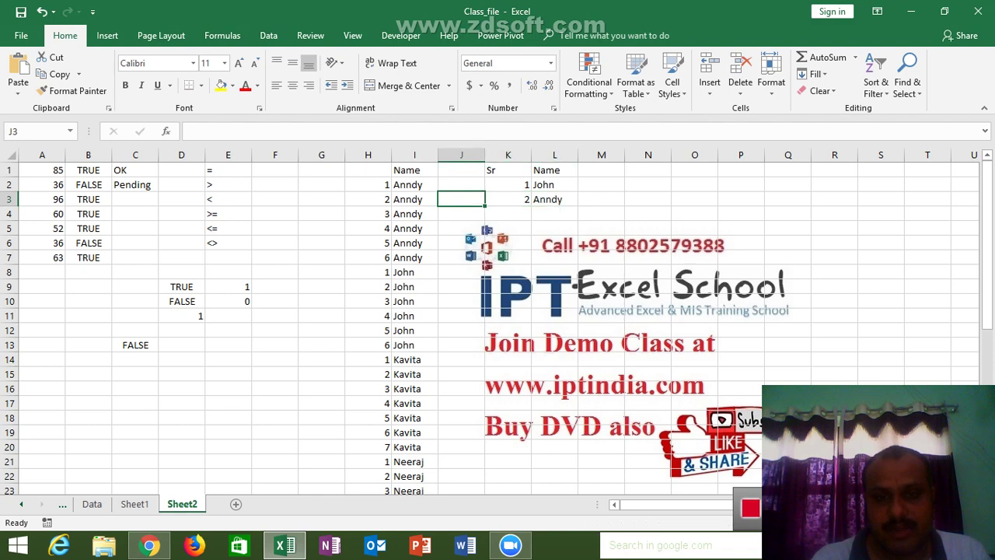
left_click(507, 199)
key("Delete")
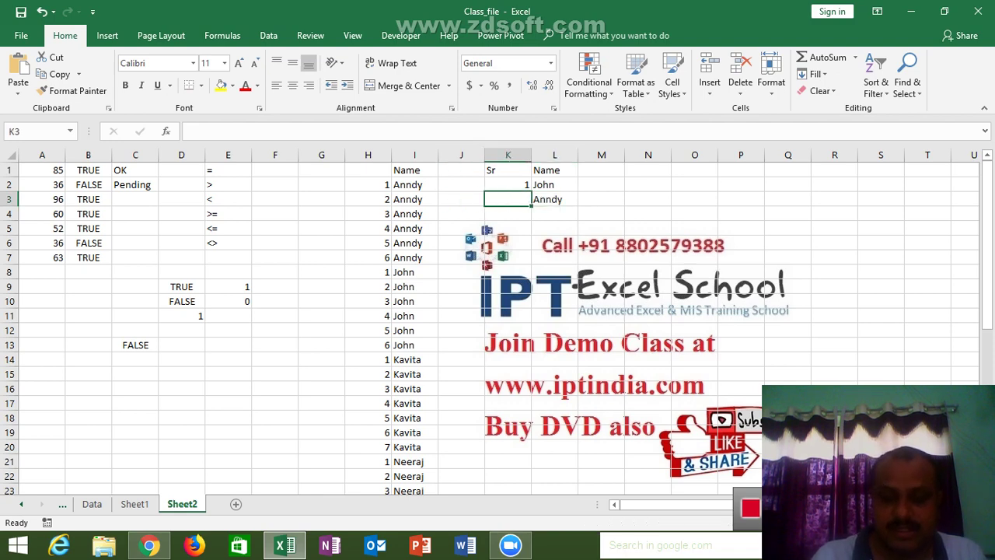
Step: Type the K3 serial formula =IF(L3>0,K2+1,""), referencing L3 and K2
type("=if")
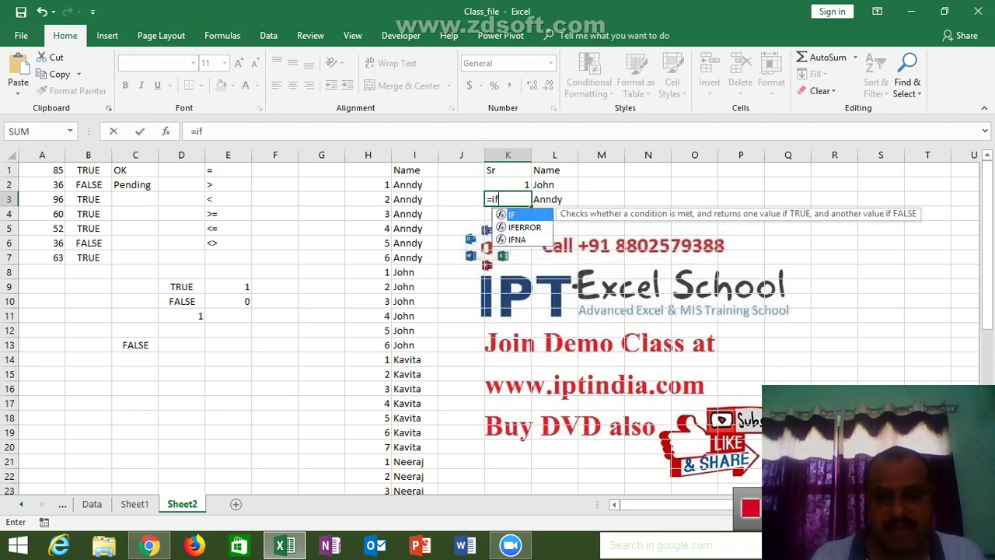
key("Tab")
left_click(554, 199)
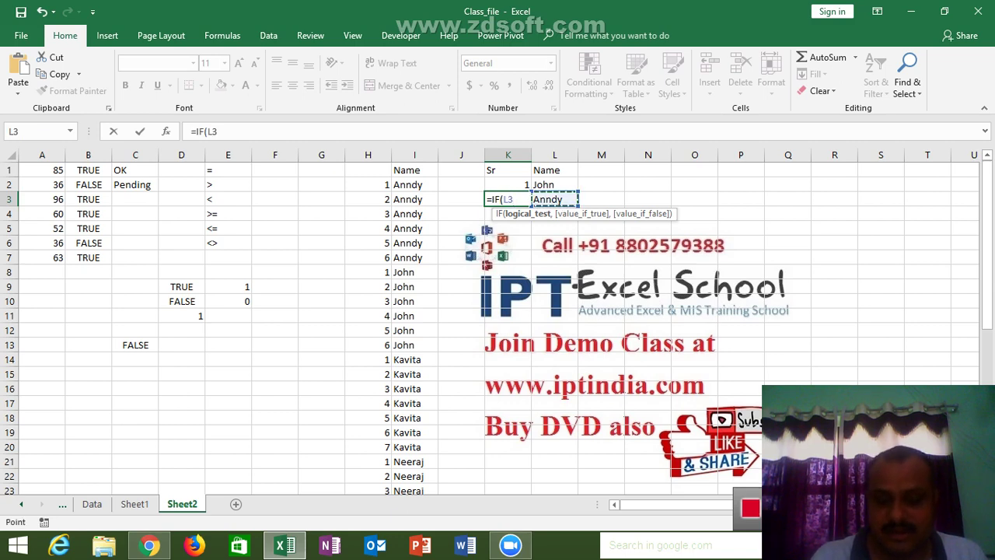
type(">0")
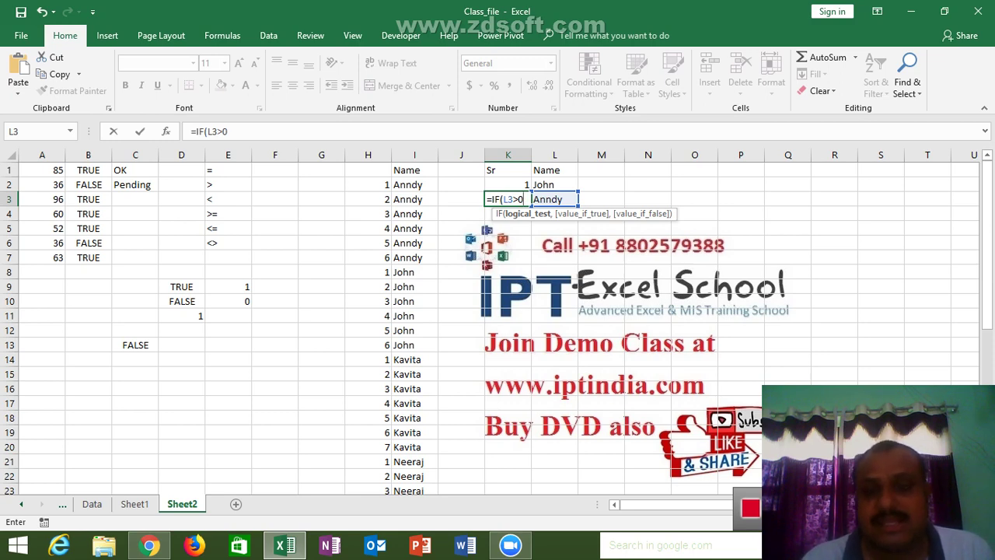
type(",")
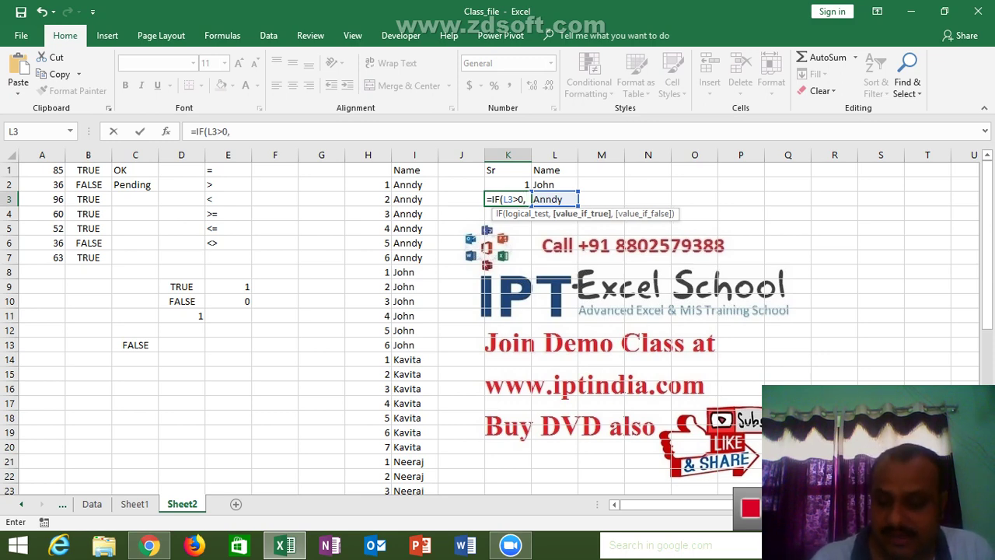
key("Up")
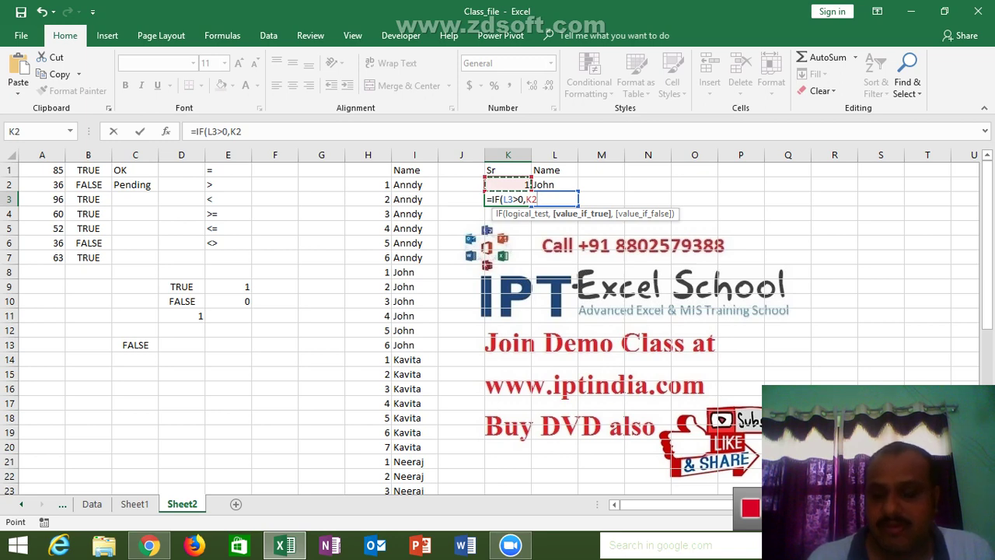
type("+1")
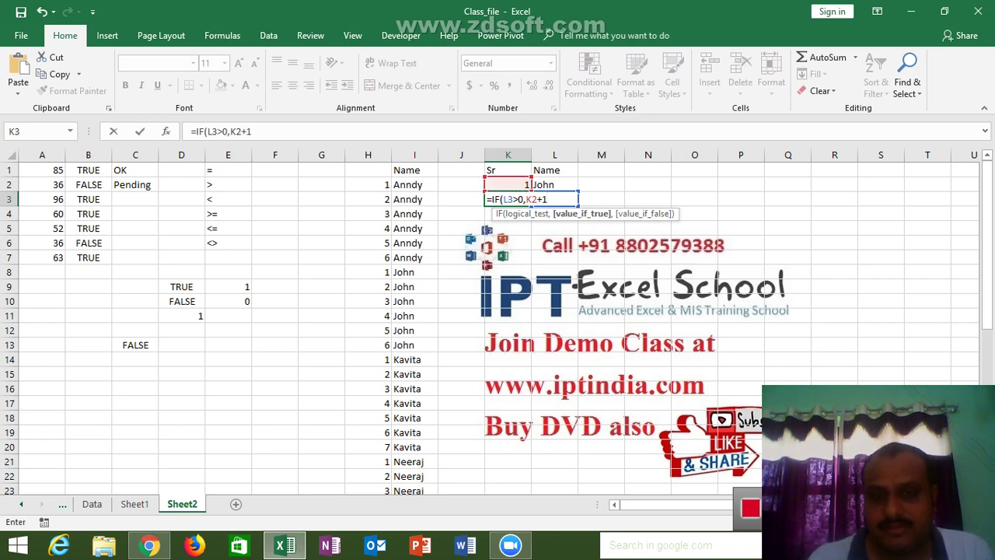
type(",")
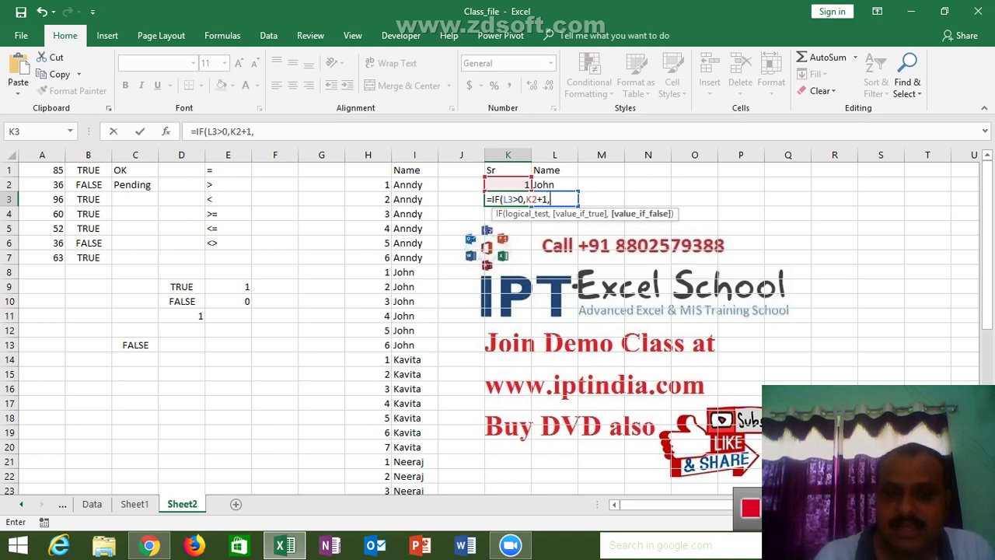
type("\"\"")
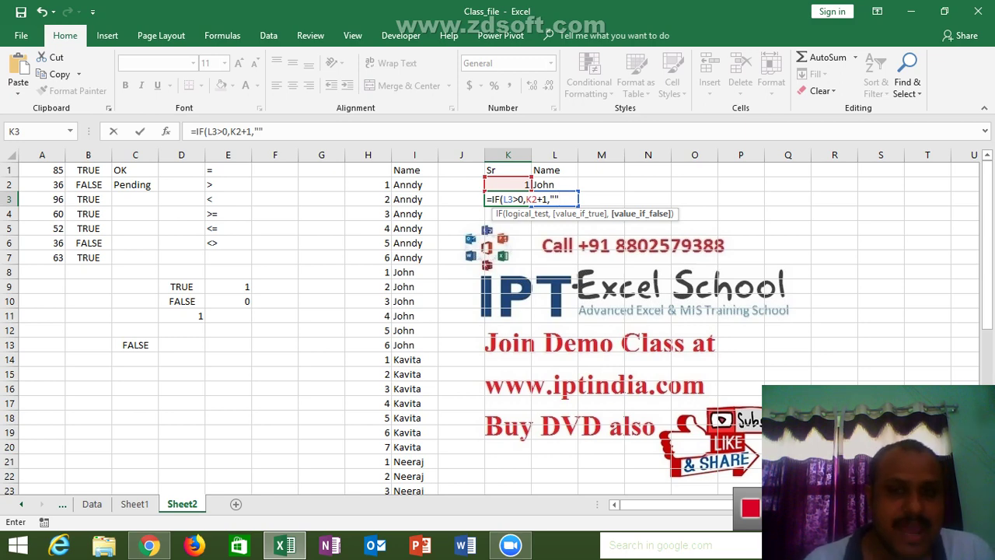
key("Return")
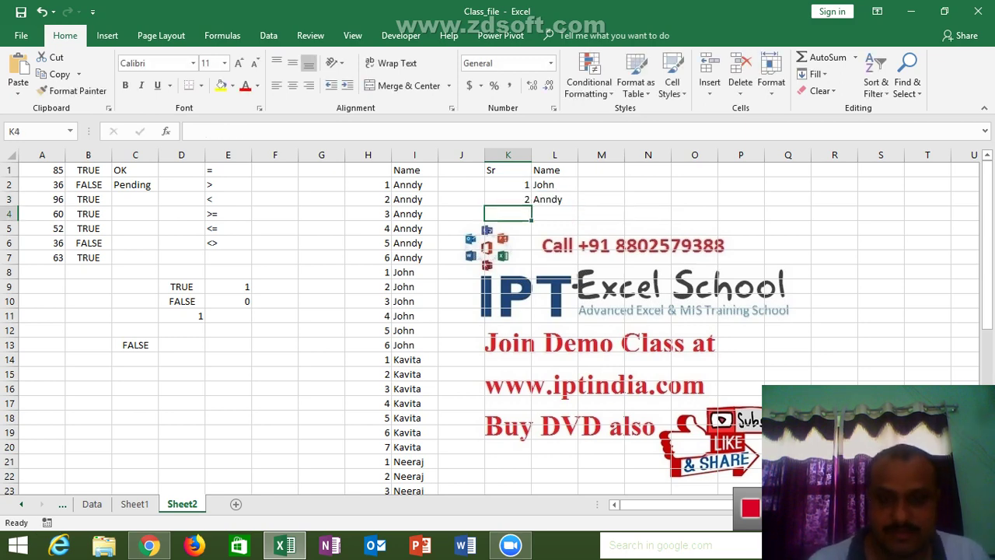
key("Up")
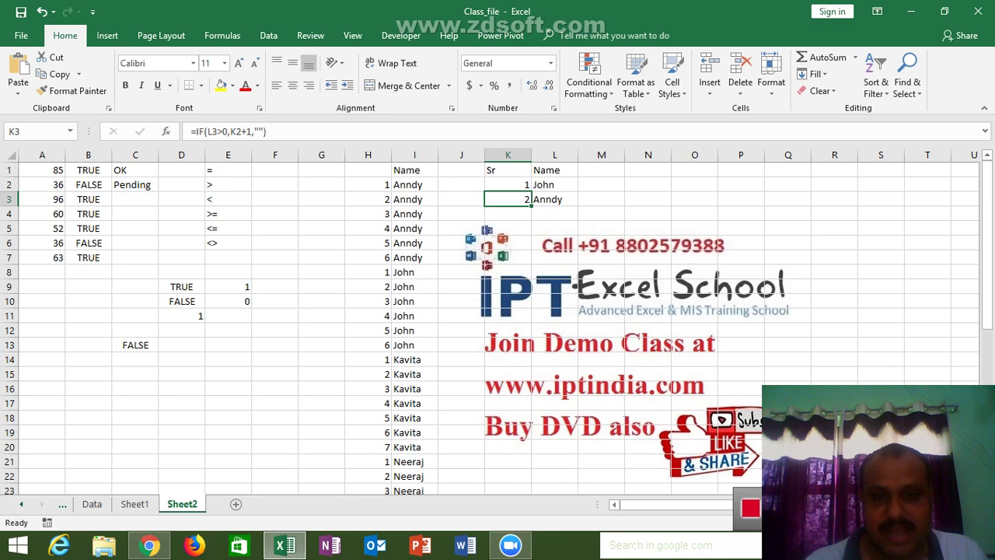
left_click_drag(532, 206, 532, 321)
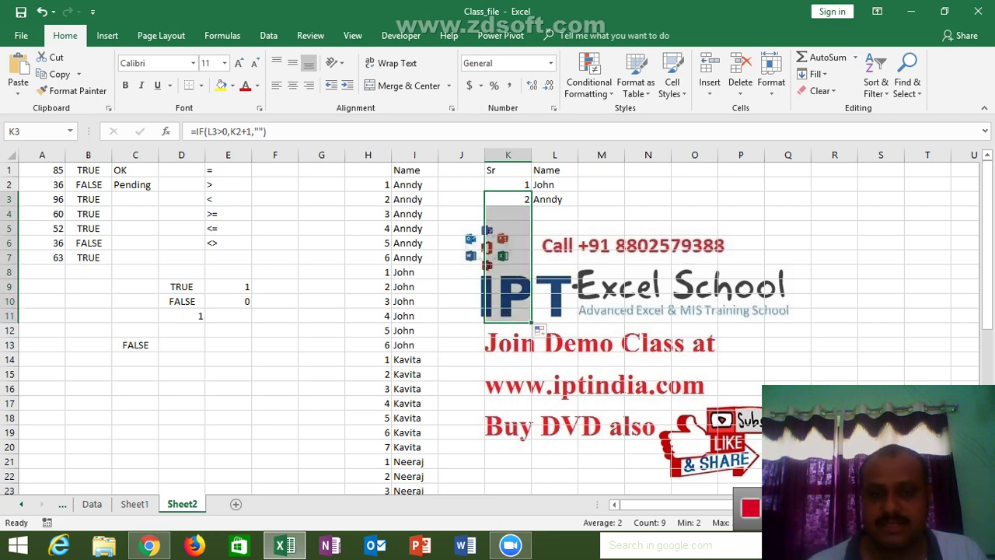
left_click(555, 214)
type("Pu")
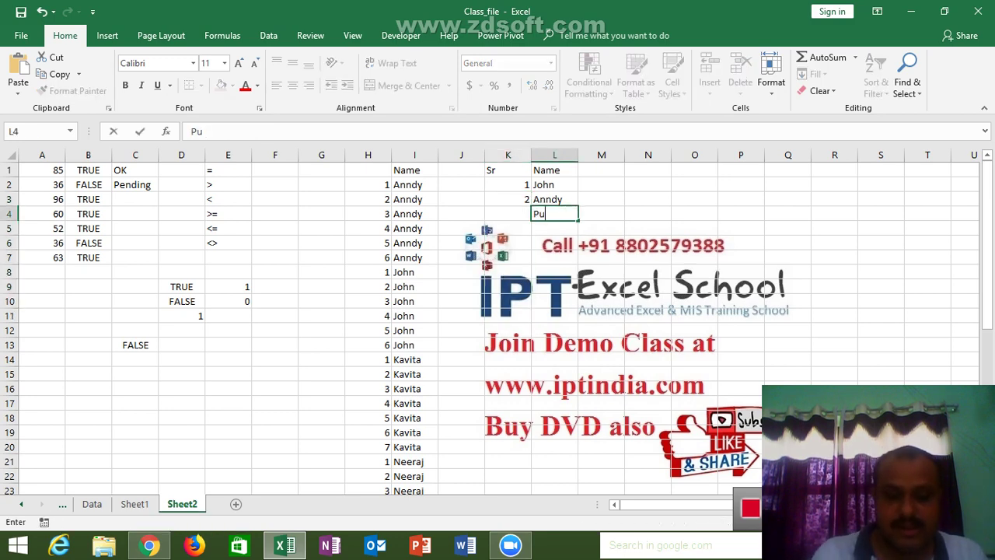
type("ja")
key("Return")
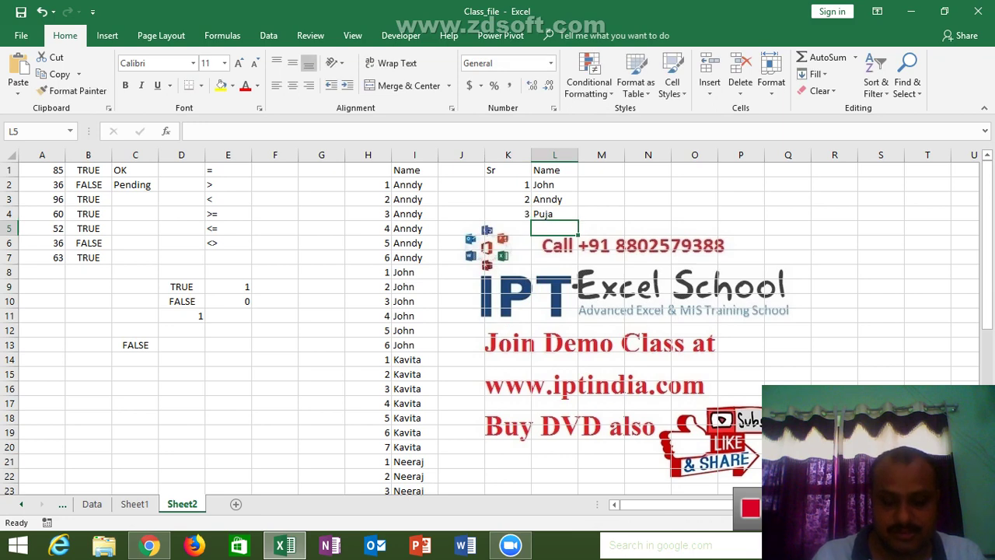
type("Laxmi")
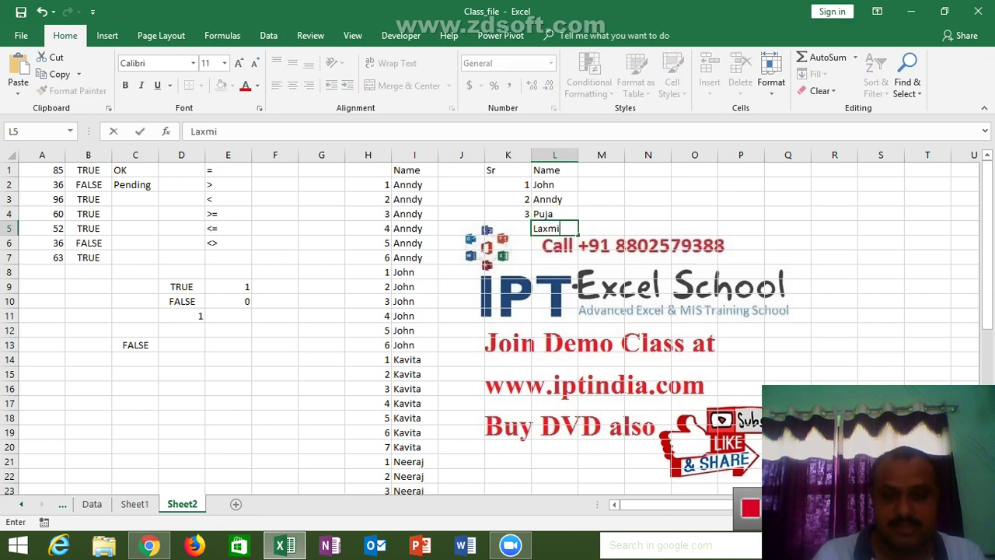
key("Return")
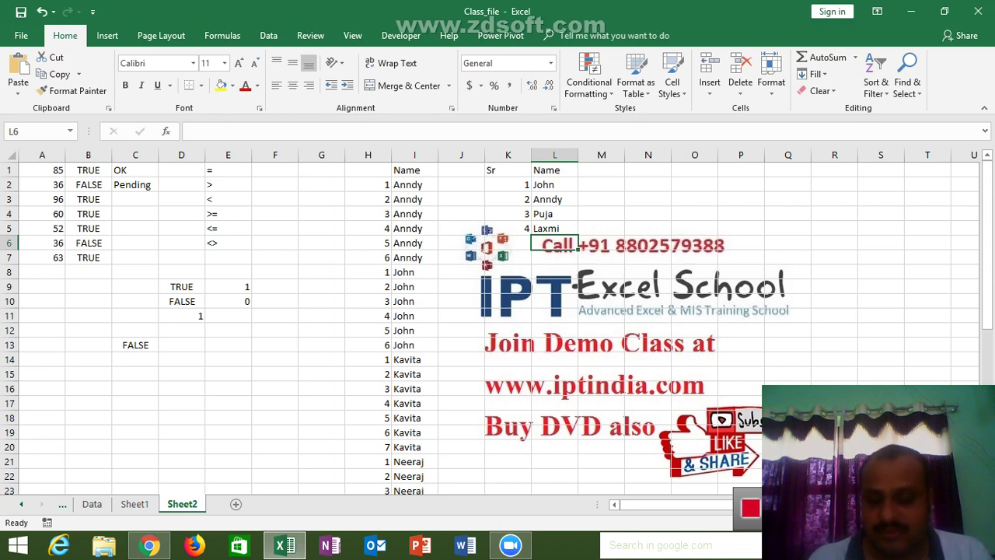
left_click(554, 257)
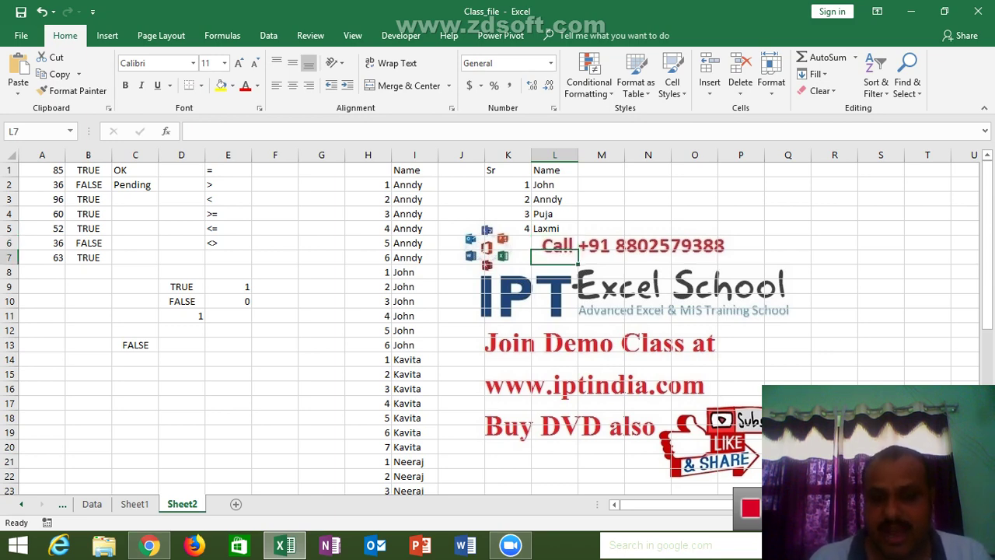
left_click(554, 243)
left_click(554, 257)
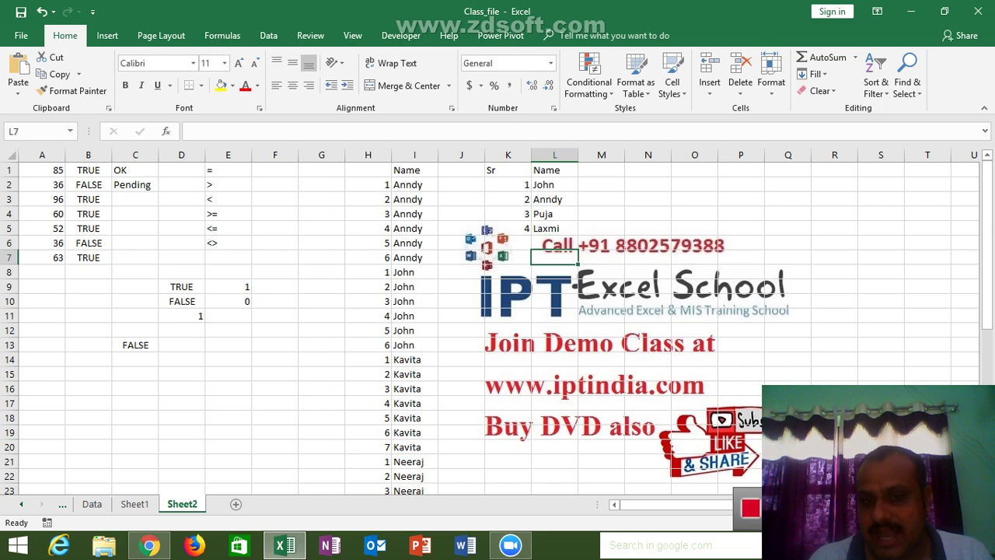
type("om")
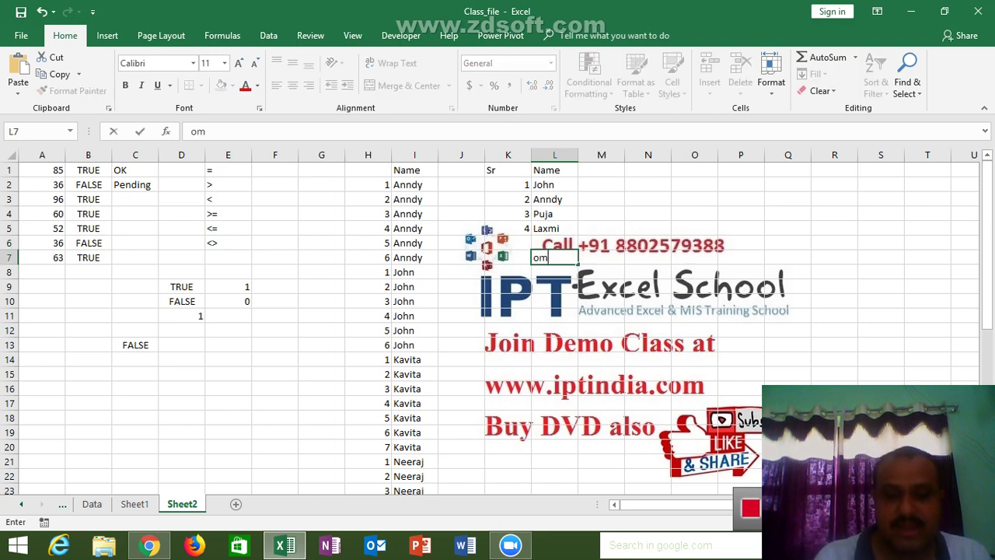
left_click(507, 258)
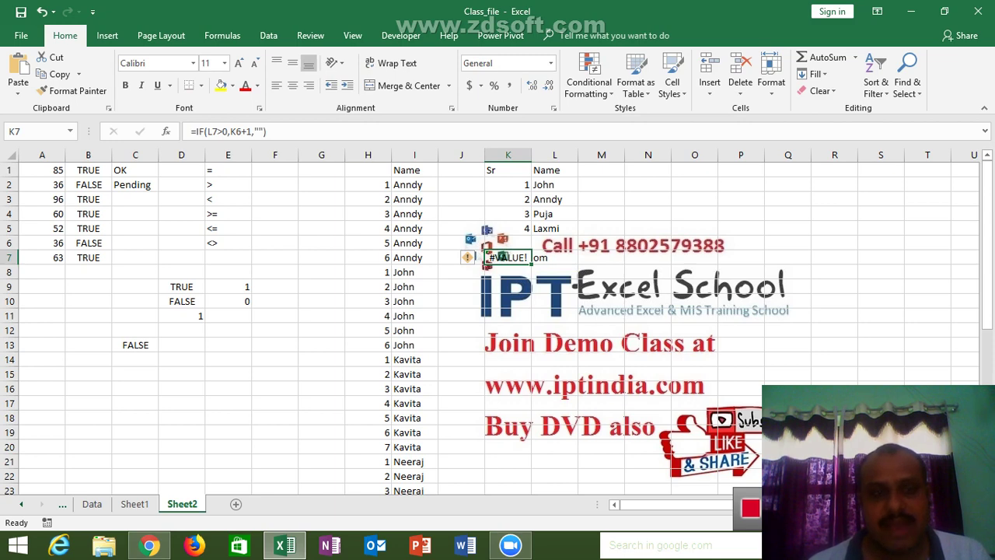
double_click(259, 132)
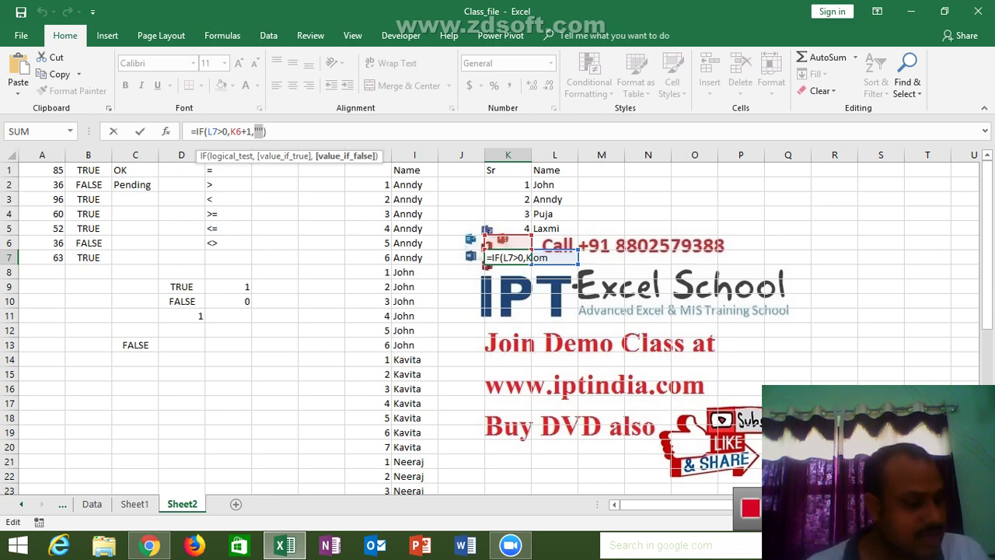
key("ctrl+Return")
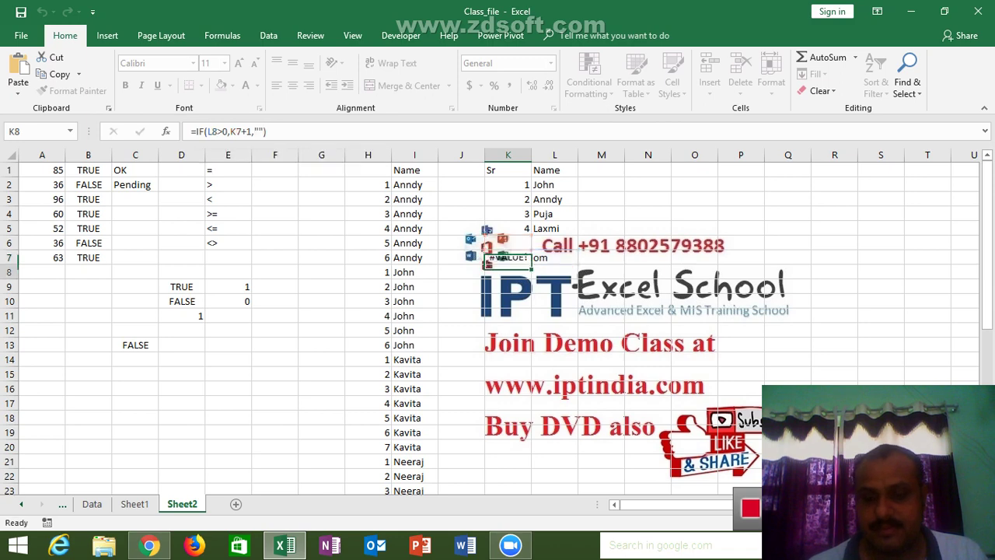
key("Up")
Step: Add the heading Sr in cell M1
key("ctrl+Up")
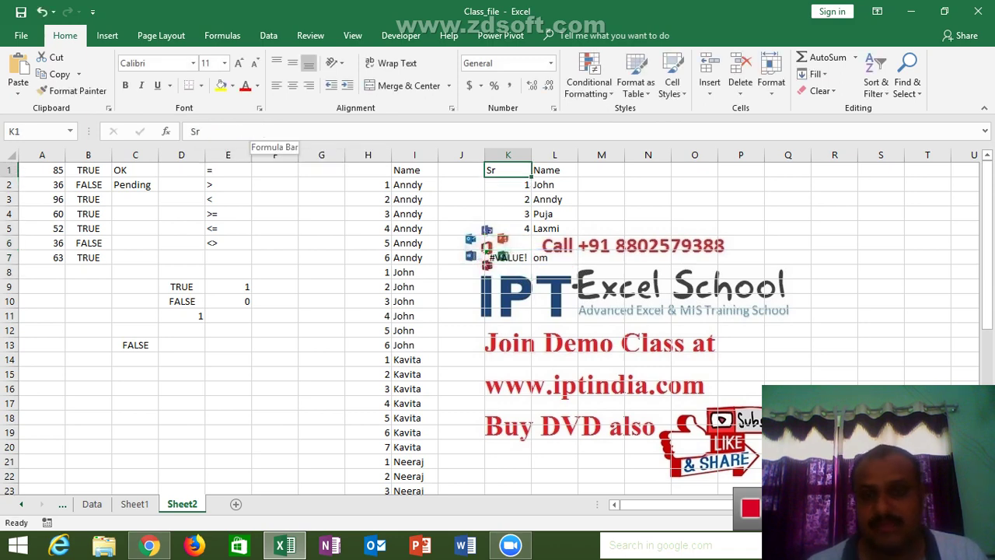
key("Right")
key("Right")
type("Sr")
key("Return")
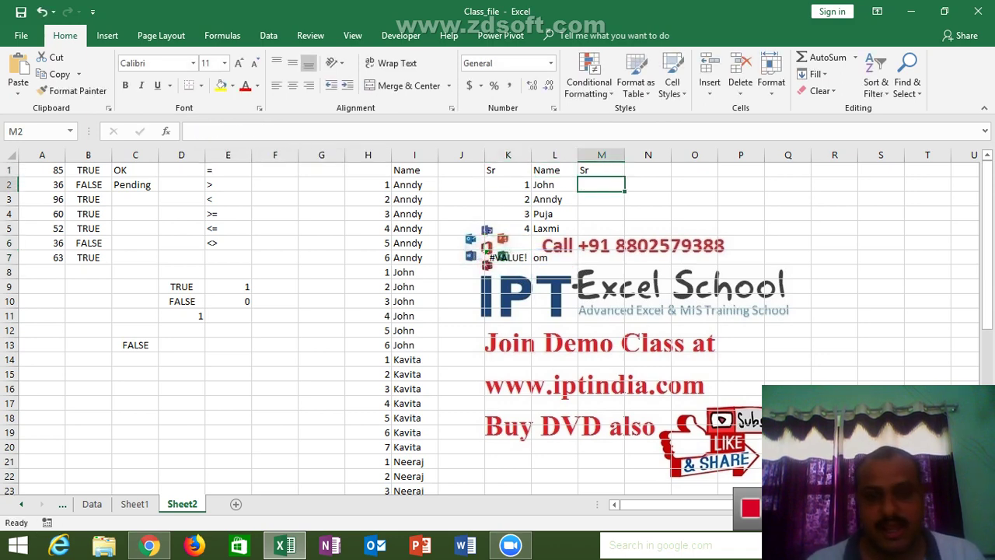
Step: Enter =IF(L2>0,MAX(M1:M1)+1,"") in M2, accepting Excel's quote correction, so it returns 1
type("=IF(")
key("Left")
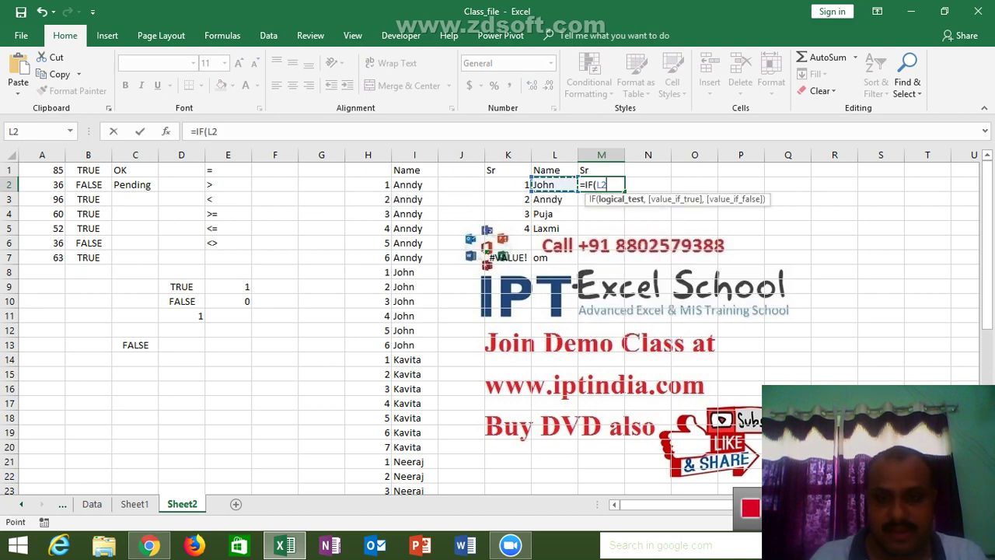
type(">0")
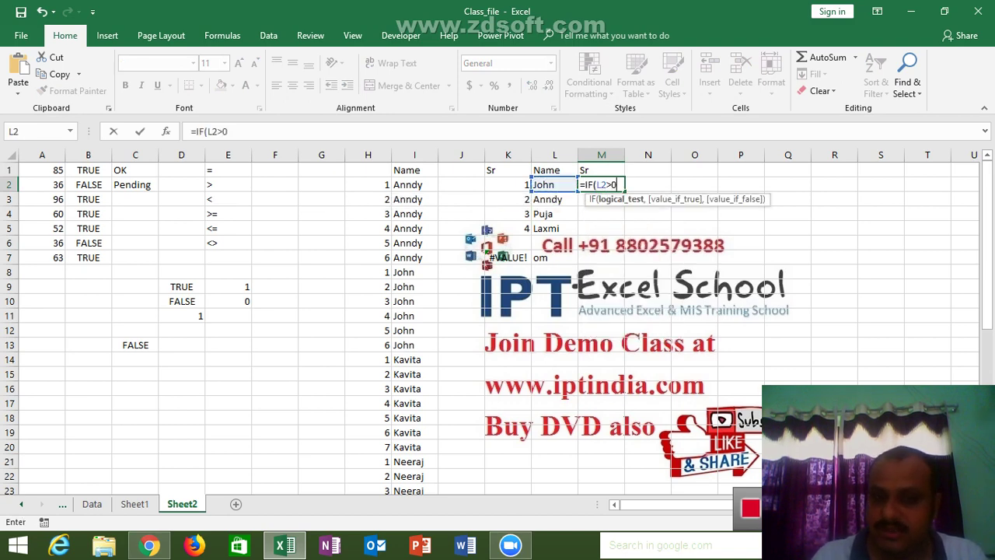
type(",m")
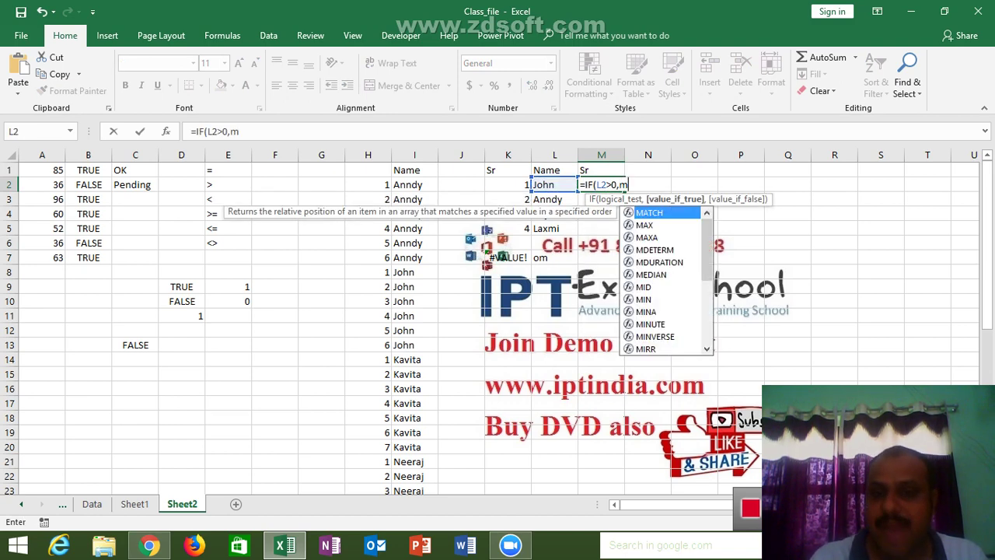
type("a")
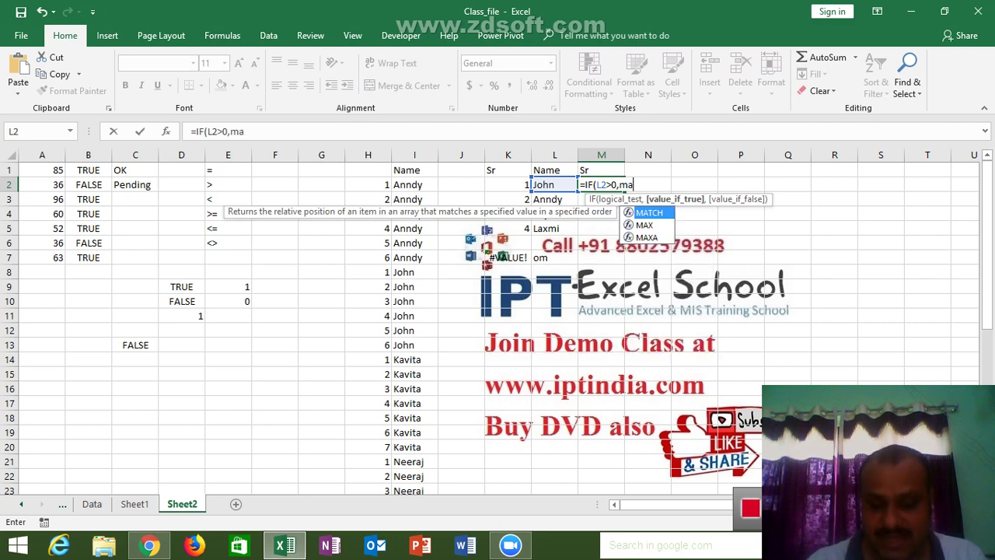
key("Down")
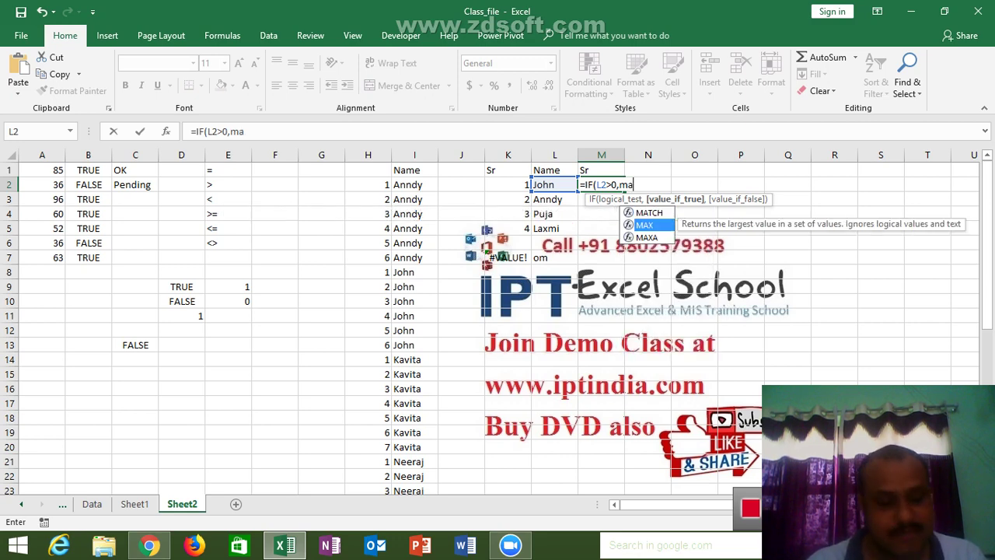
key("Tab")
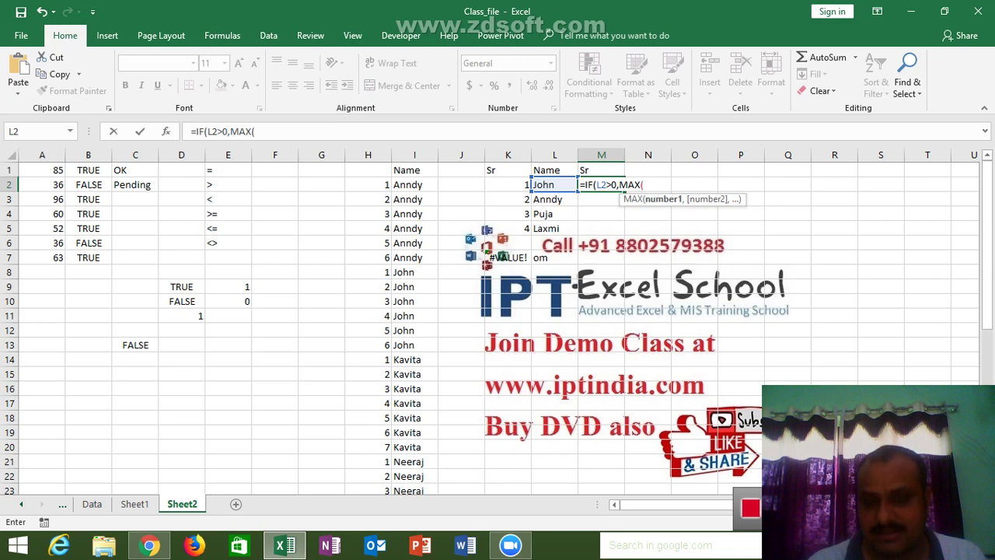
key("Up")
key("F8")
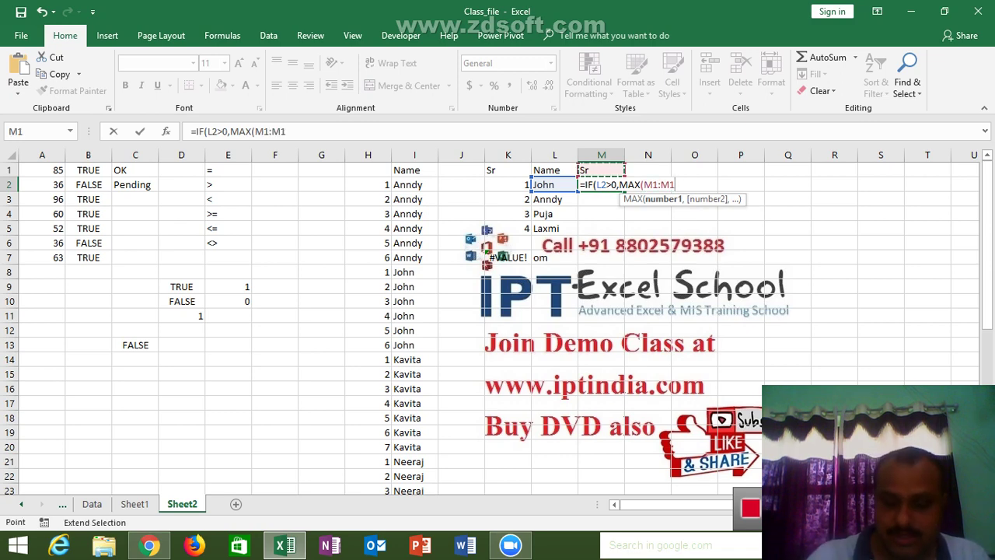
type(")")
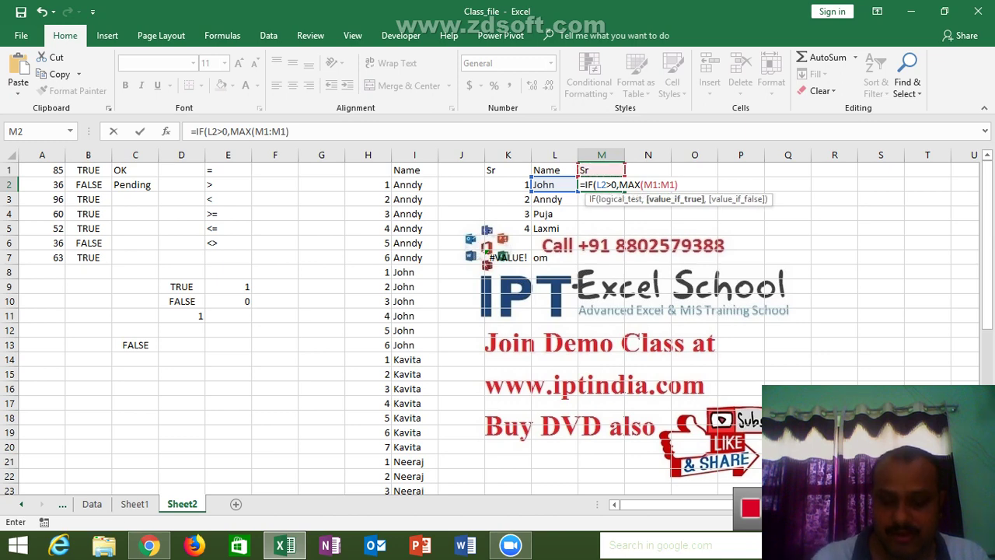
type(",")
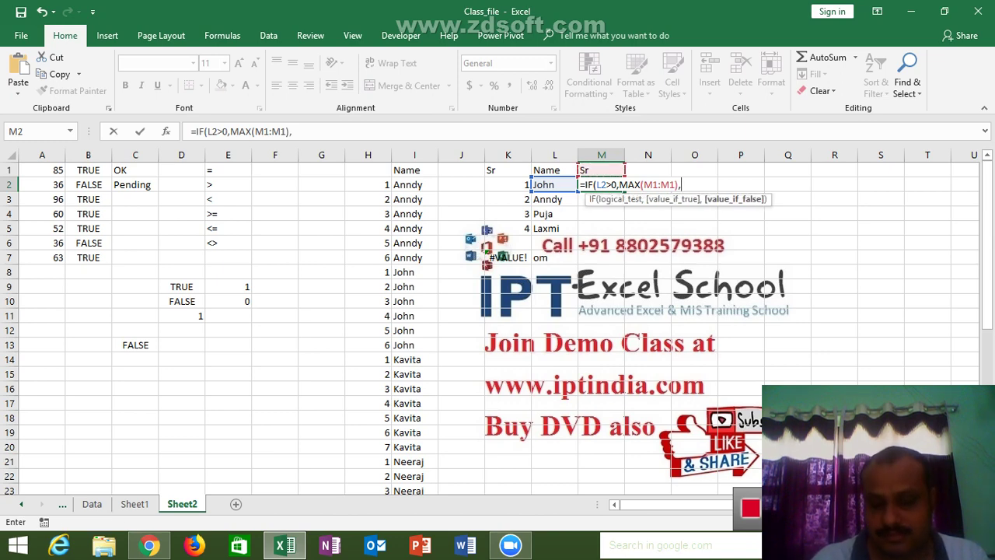
key("BackSpace")
type("+1,")
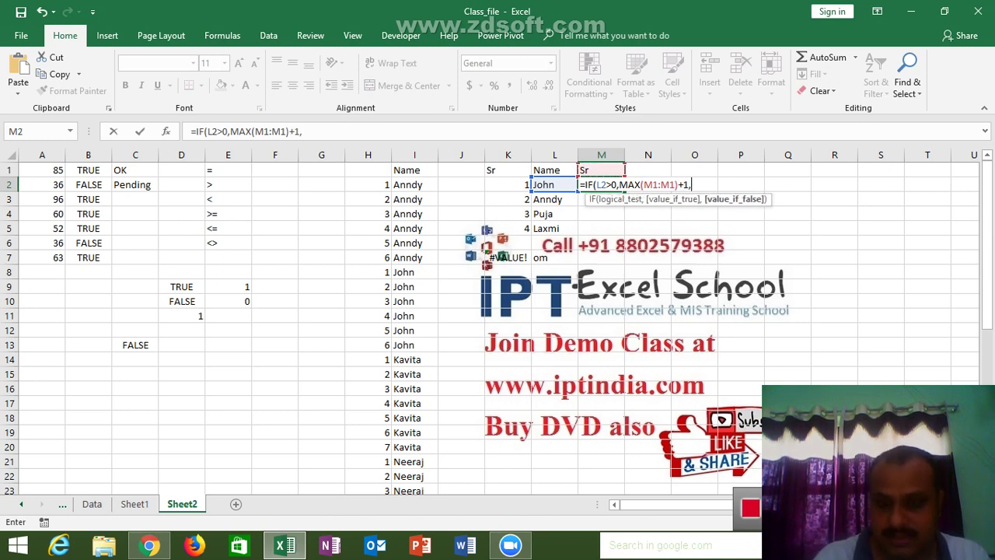
key("Return")
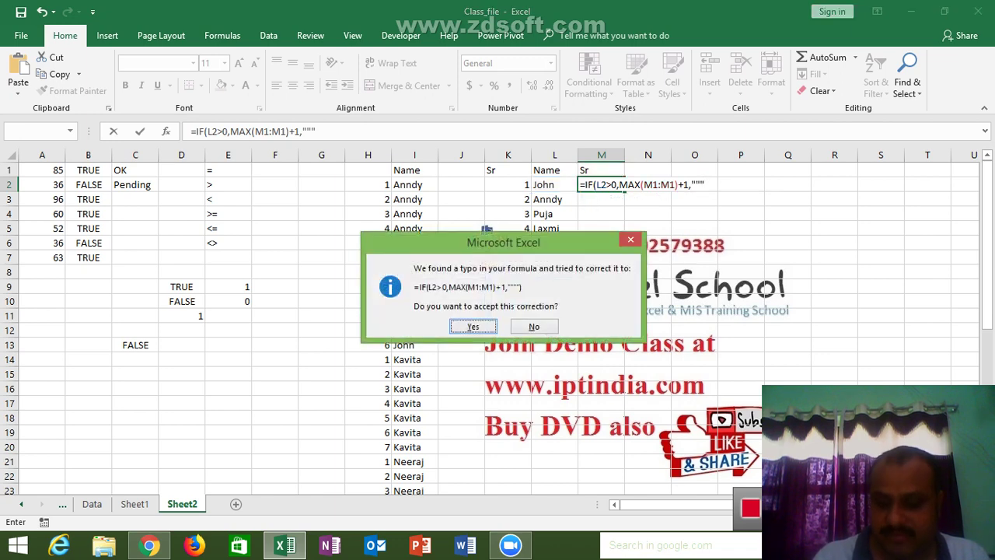
key("Return")
key("Up")
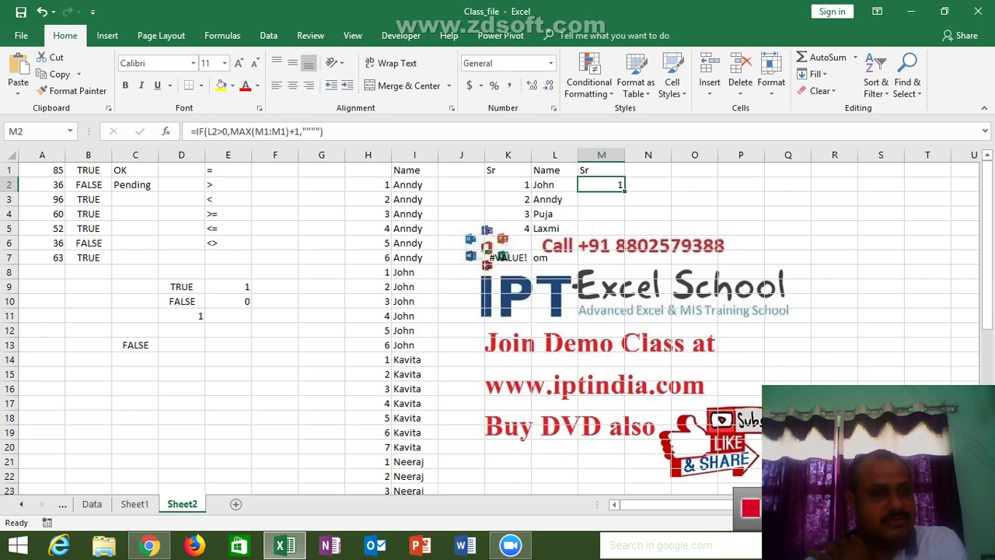
Step: Lock the start of M2's range as MAX($M$1:M1)
key("F2")
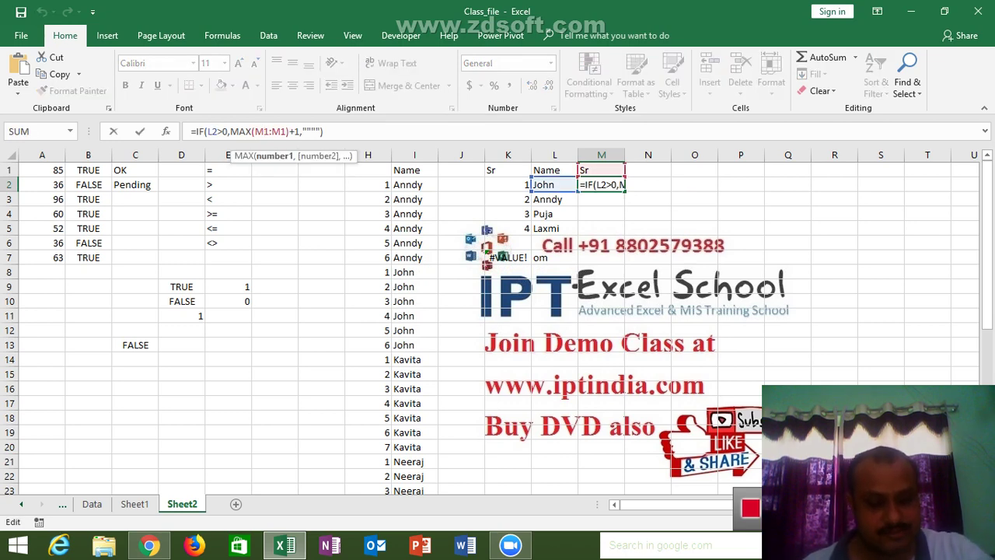
key("F4")
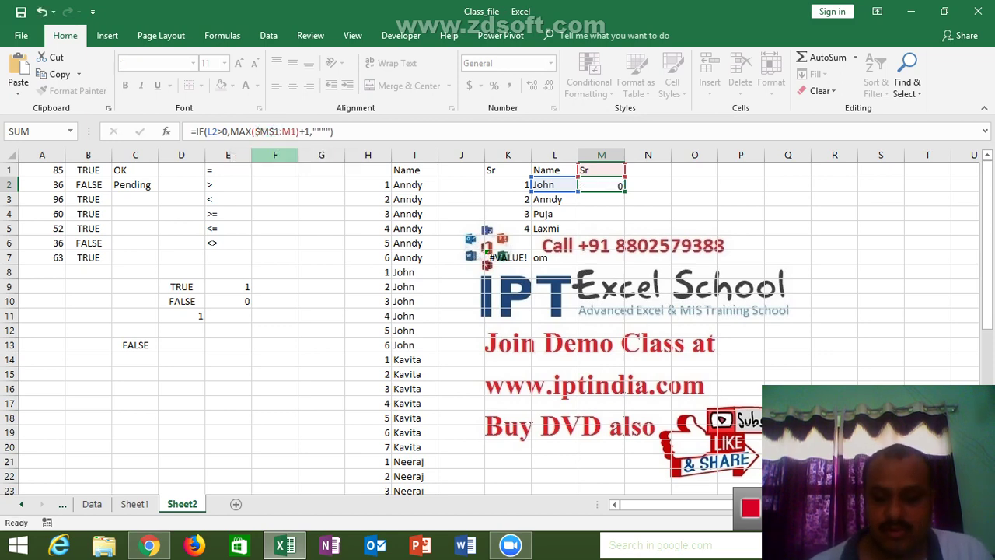
key("ctrl+Return")
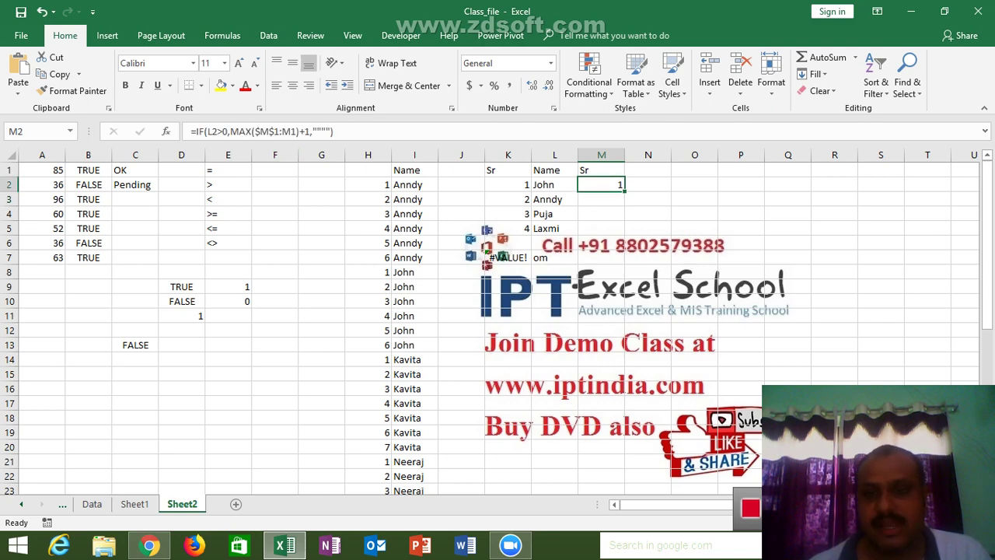
Step: Fill the serial formula down to M7, numbering the names 1 to 5, and recheck M2
left_click_drag(625, 190, 614, 262)
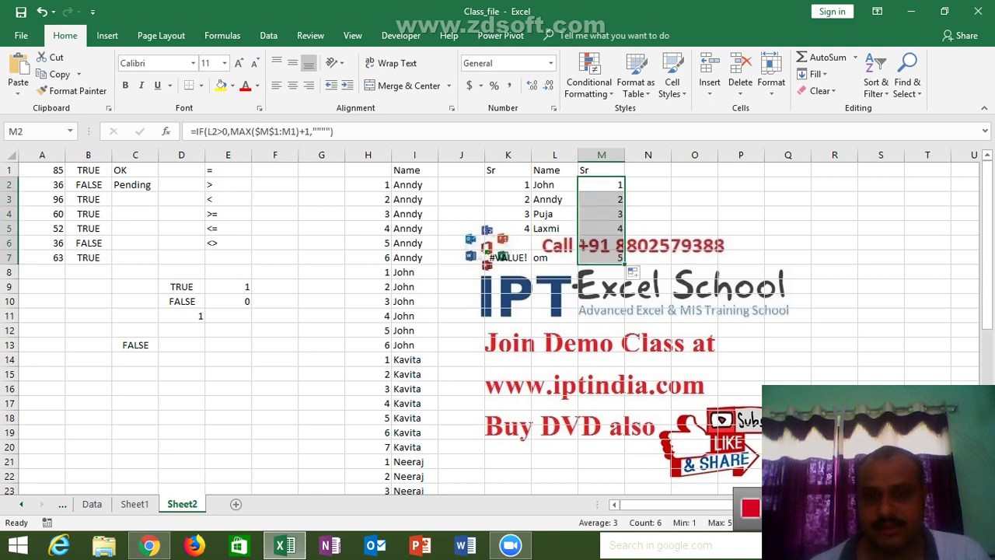
left_click(601, 257)
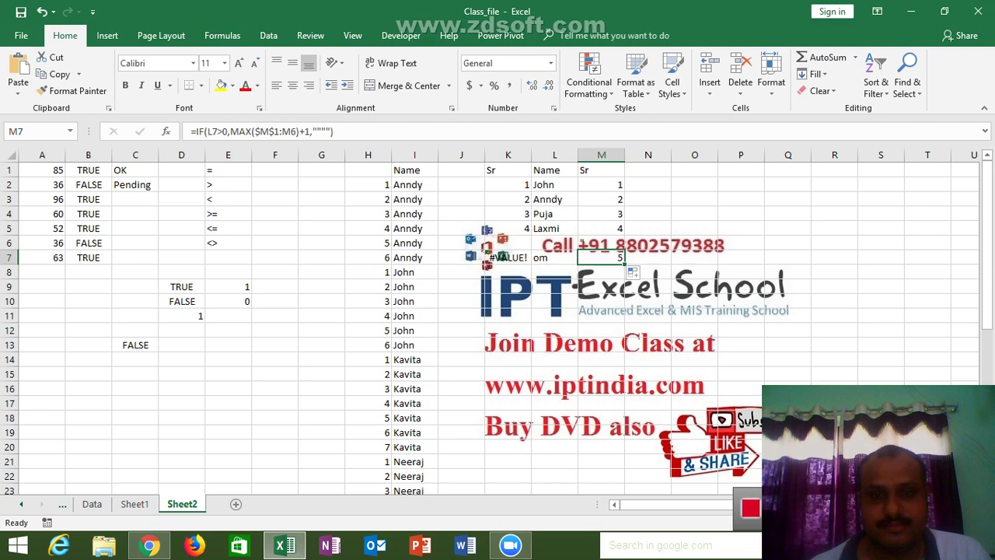
key("Up")
key("Up")
key("Up")
key("Up")
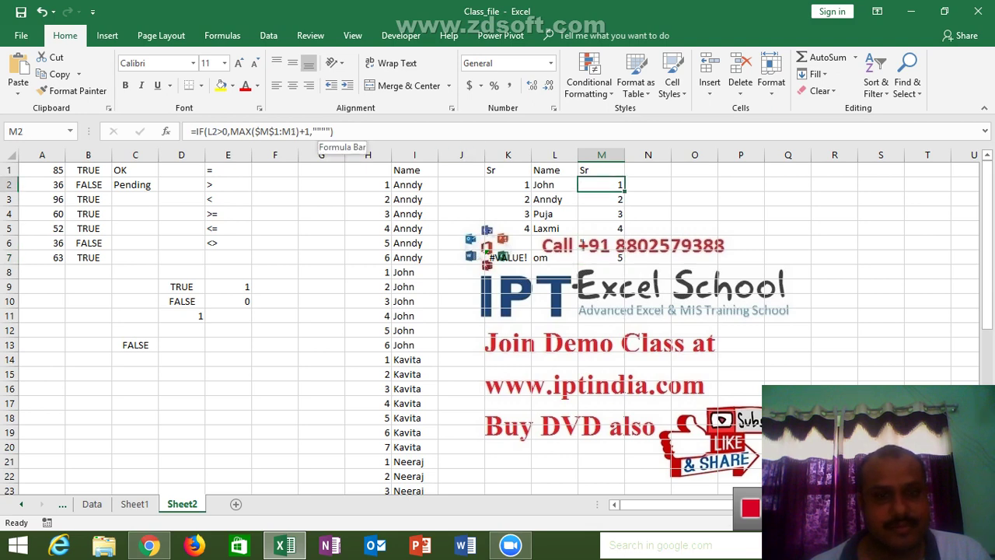
left_click(327, 132)
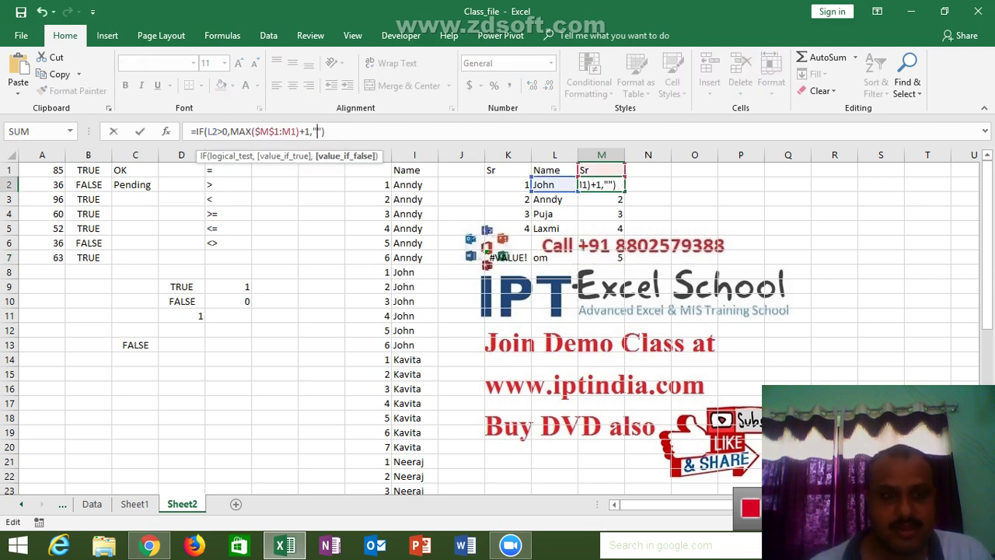
key("Return")
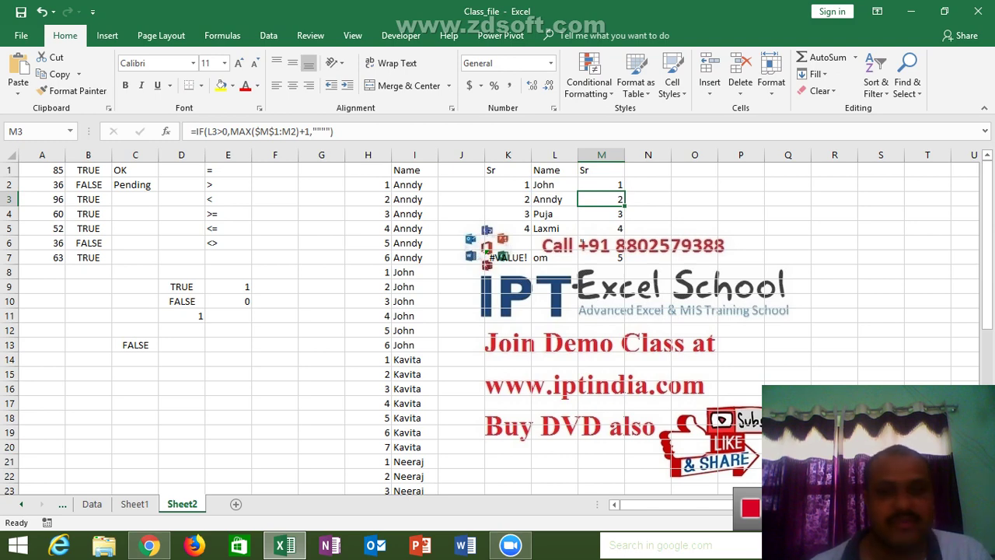